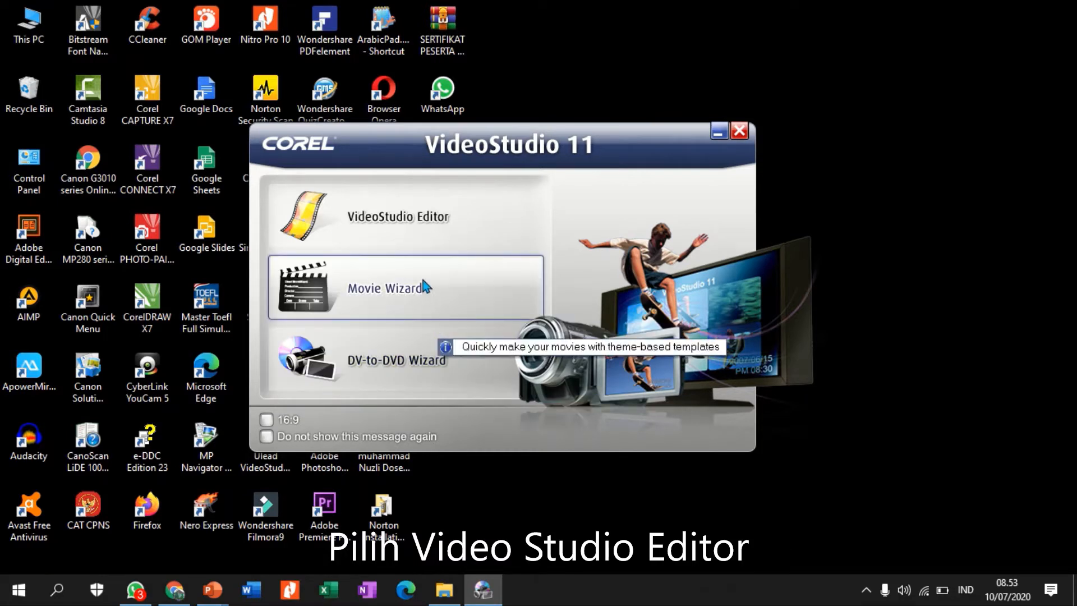
Start the VideoStudio Editor and delete the fourth audio clip, "Berguru p...", from the Audio library.
{"action": "left_click", "coordinate": [454, 219]}
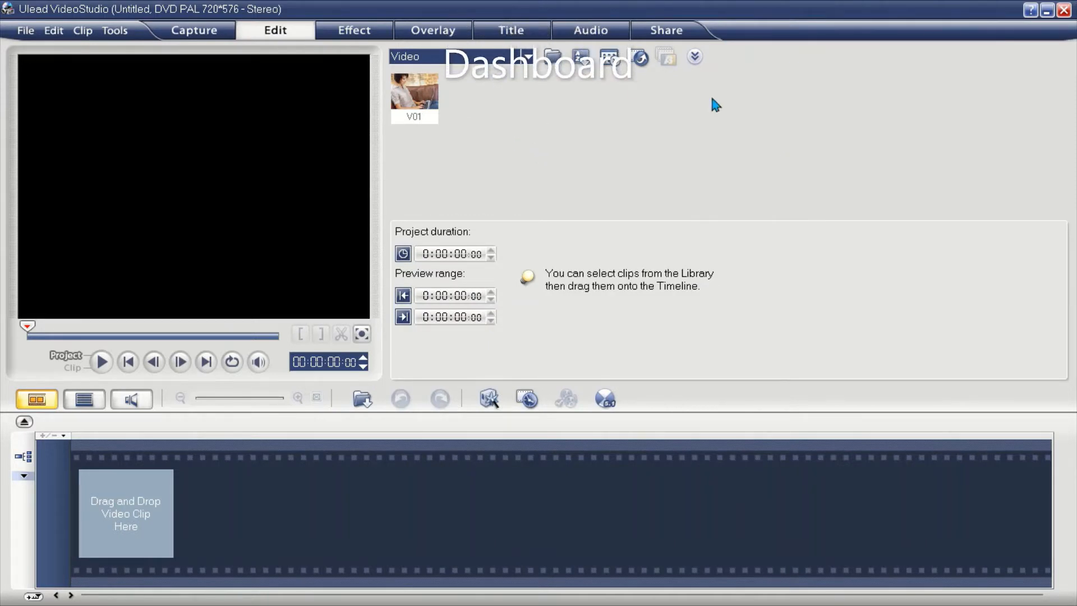
{"action": "left_click", "coordinate": [528, 56]}
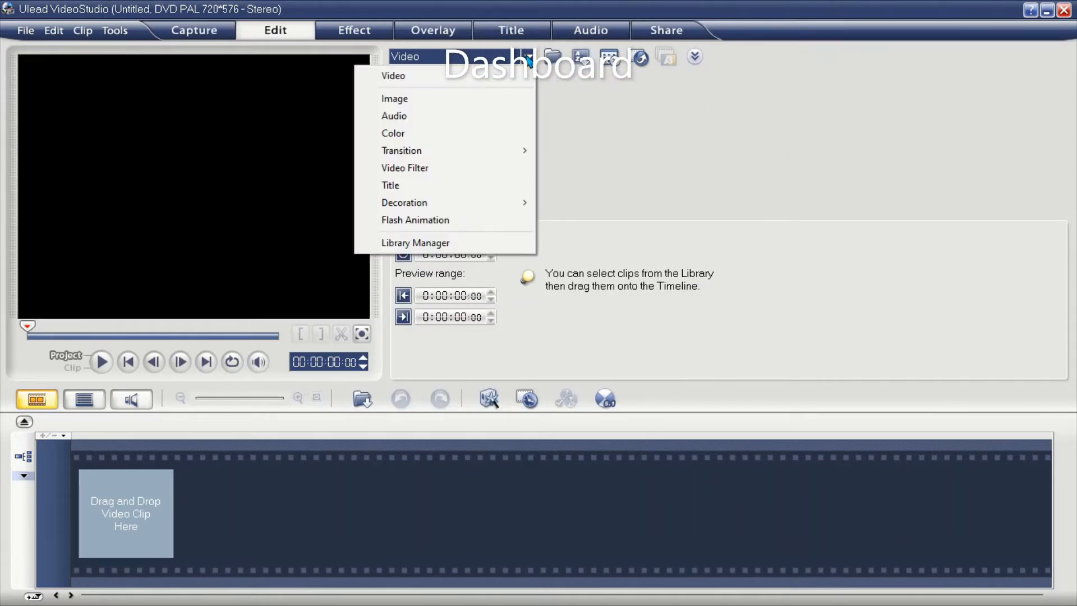
{"action": "left_click", "coordinate": [481, 116]}
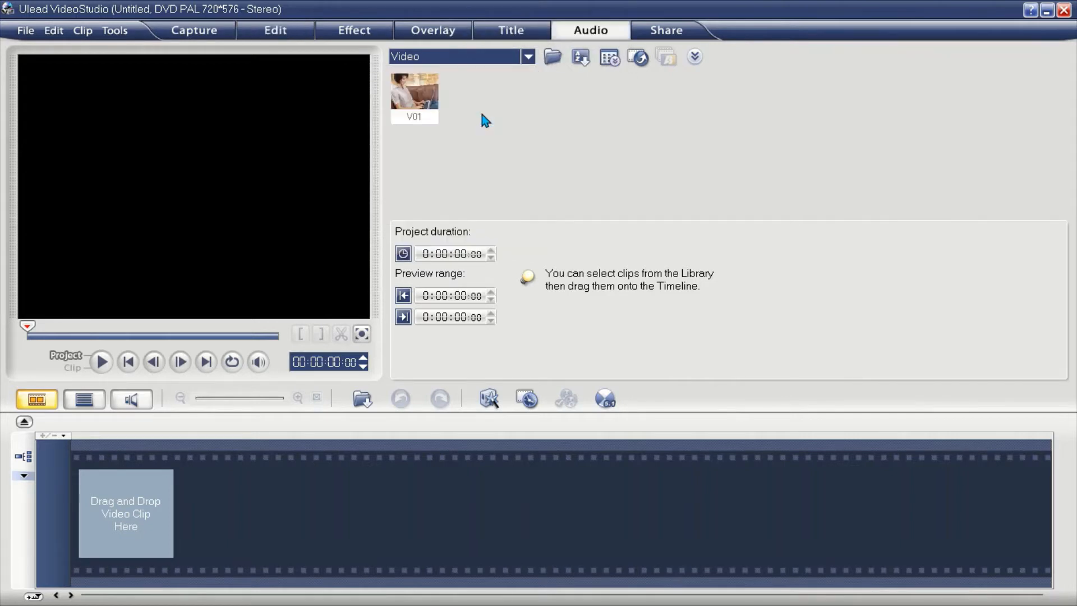
{"action": "right_click", "coordinate": [599, 113]}
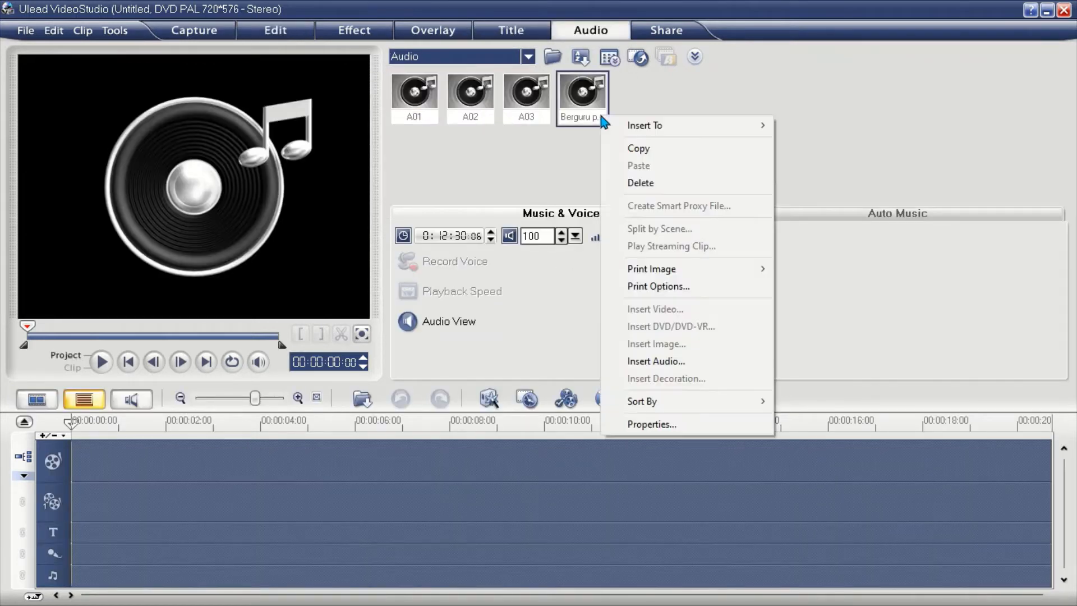
{"action": "left_click", "coordinate": [651, 183]}
{"action": "left_click", "coordinate": [527, 328]}
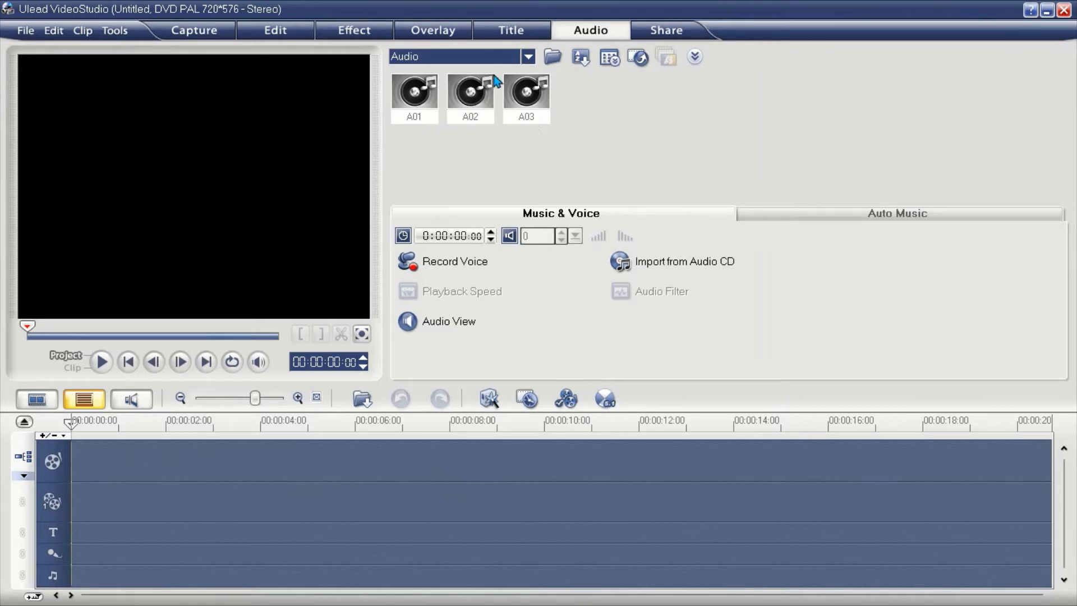
Show the Image library and preview the sunflower image I01.
{"action": "left_click", "coordinate": [529, 57]}
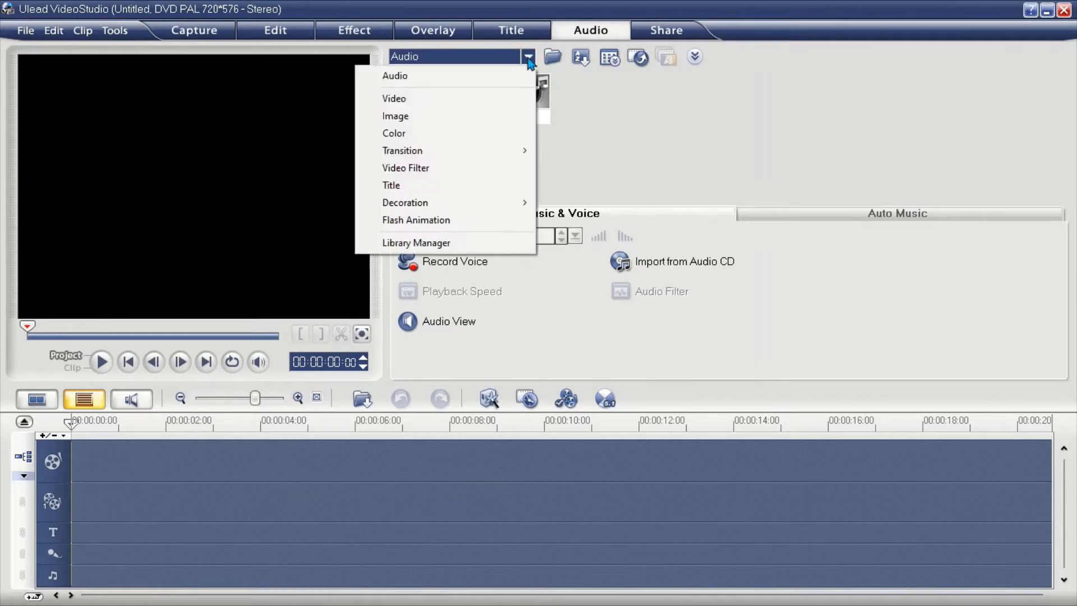
{"action": "left_click", "coordinate": [474, 115]}
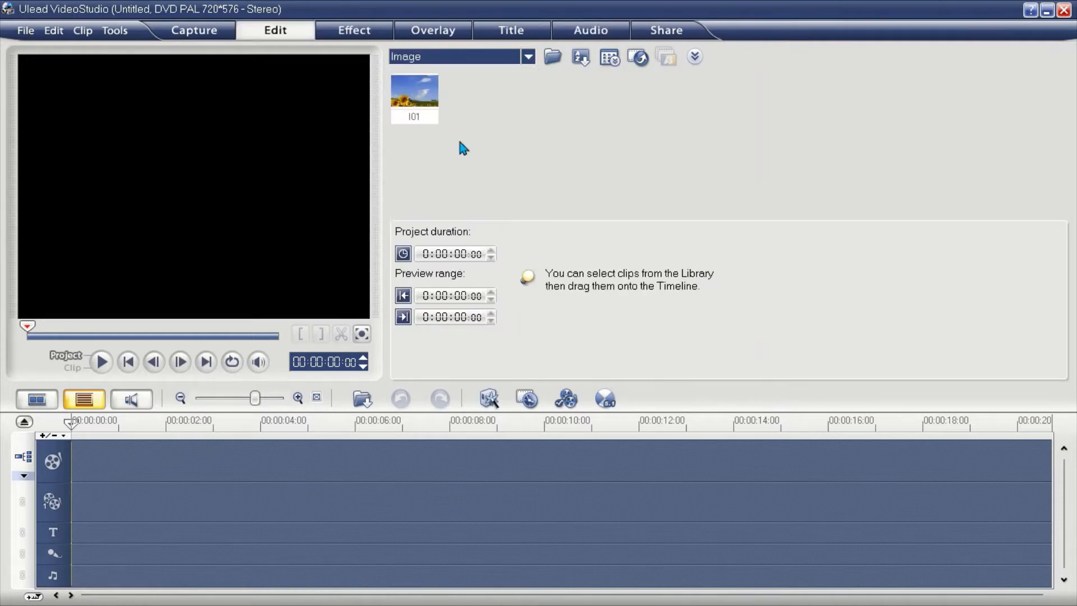
{"action": "left_click", "coordinate": [398, 95]}
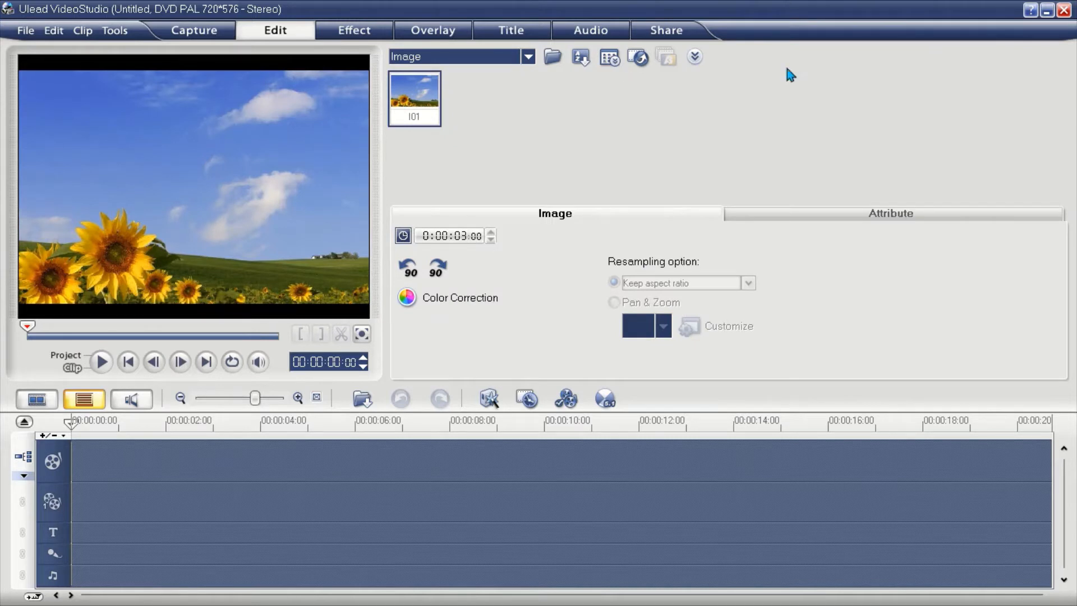
{"action": "left_click", "coordinate": [527, 56]}
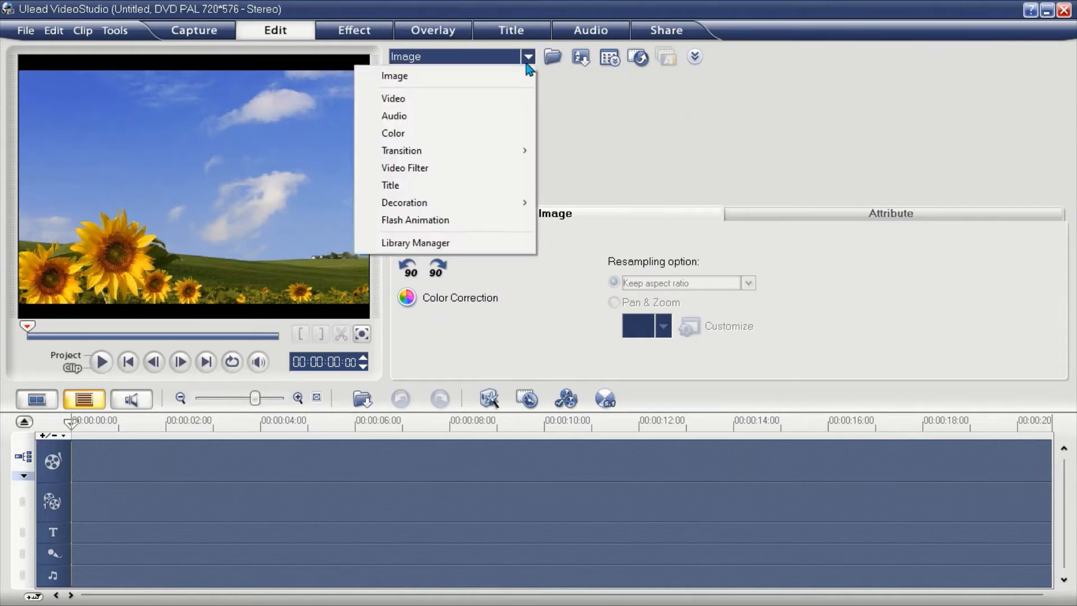
{"action": "left_click", "coordinate": [479, 79]}
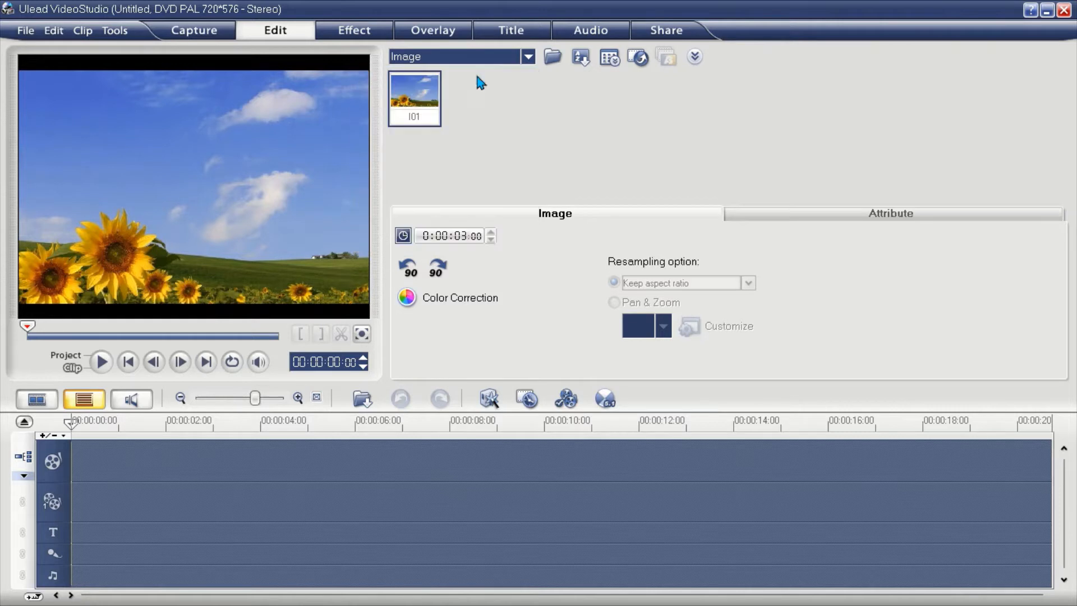
Look through the Video, Audio and Color categories of the media library in turn.
{"action": "left_click", "coordinate": [528, 57]}
{"action": "left_click", "coordinate": [473, 100]}
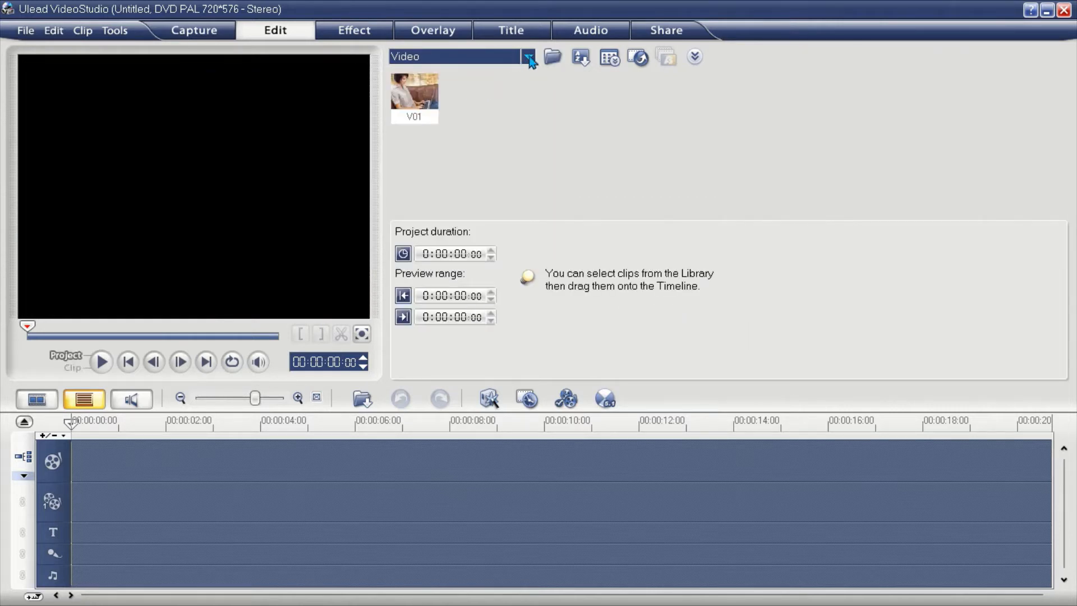
{"action": "left_click", "coordinate": [528, 56]}
{"action": "left_click", "coordinate": [473, 116]}
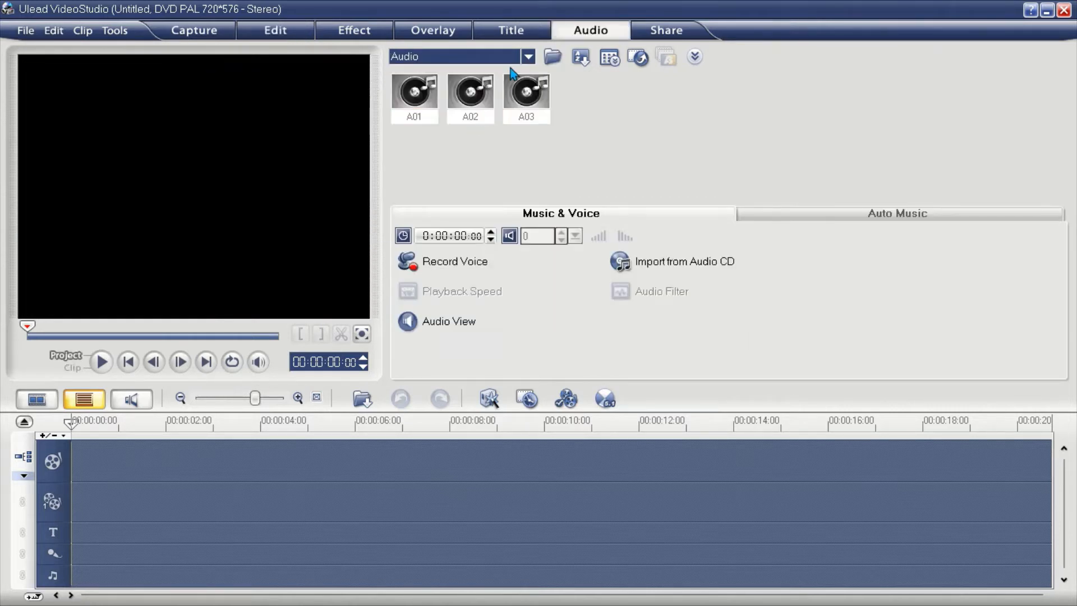
{"action": "left_click", "coordinate": [528, 57]}
{"action": "left_click", "coordinate": [451, 136]}
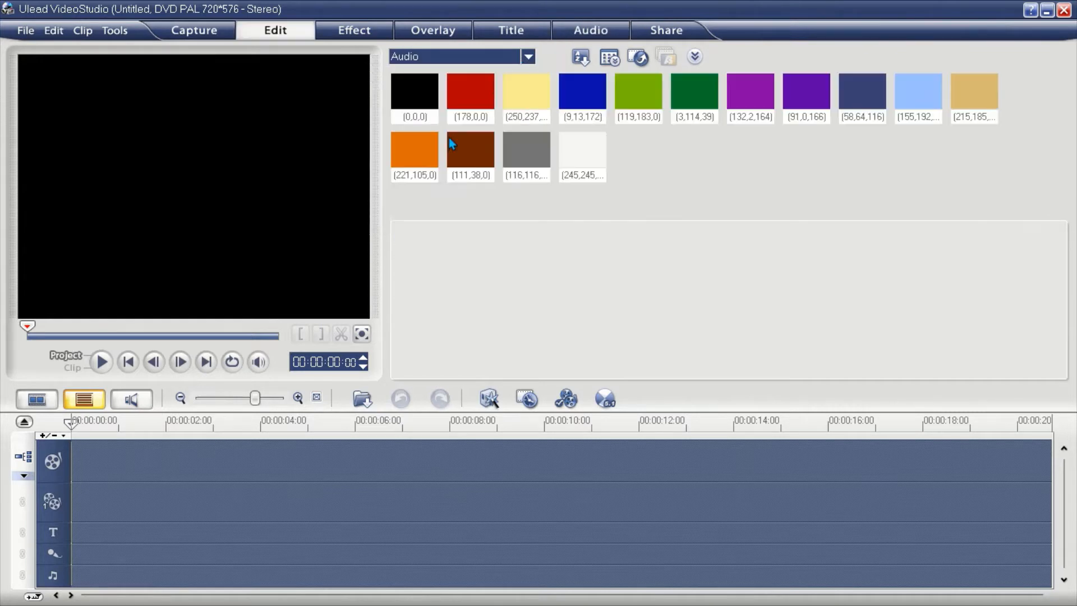
View the Title presets in the library, then return the library to the Video category.
{"action": "left_click", "coordinate": [529, 57]}
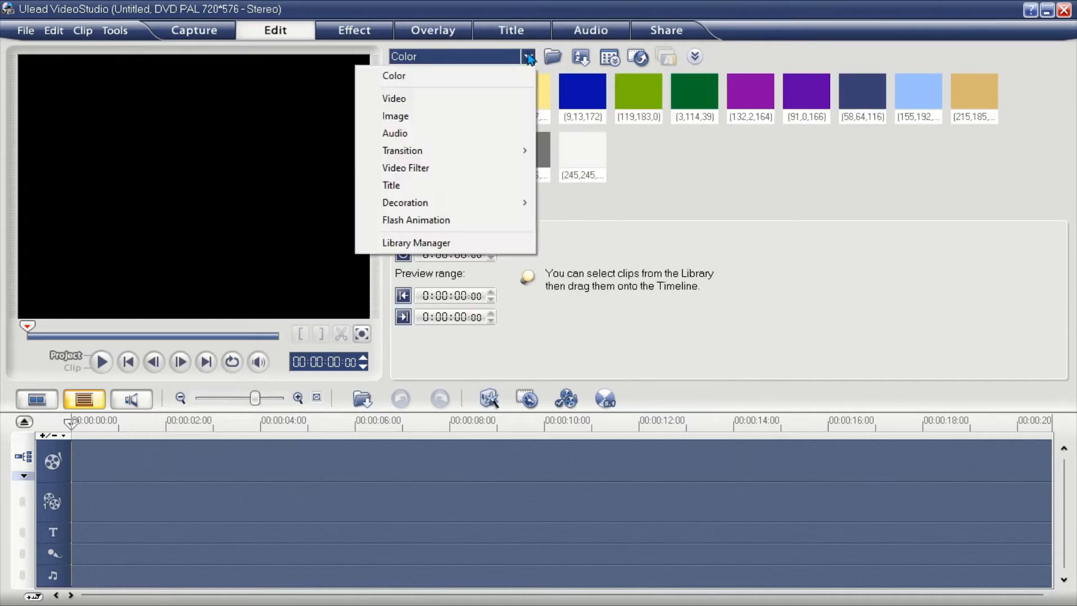
{"action": "mouse_move", "coordinate": [460, 158]}
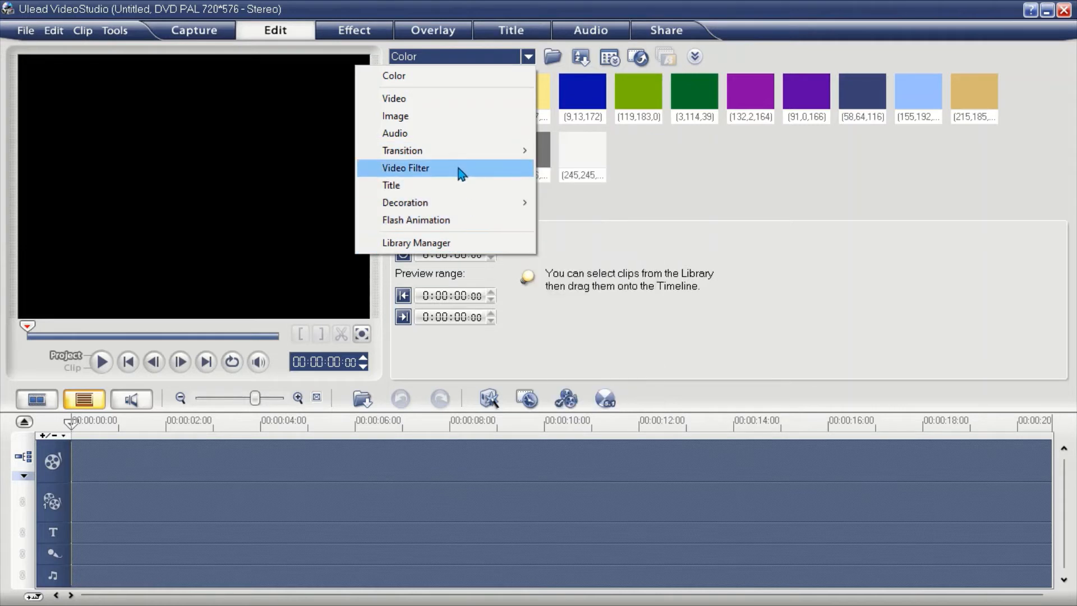
{"action": "left_click", "coordinate": [438, 188]}
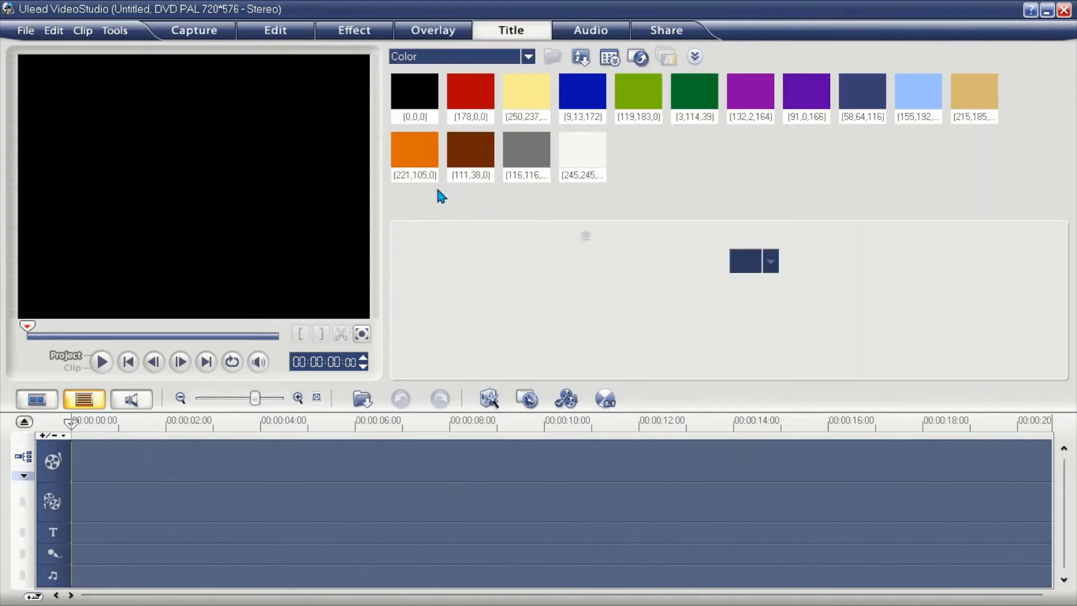
{"action": "left_click", "coordinate": [531, 57]}
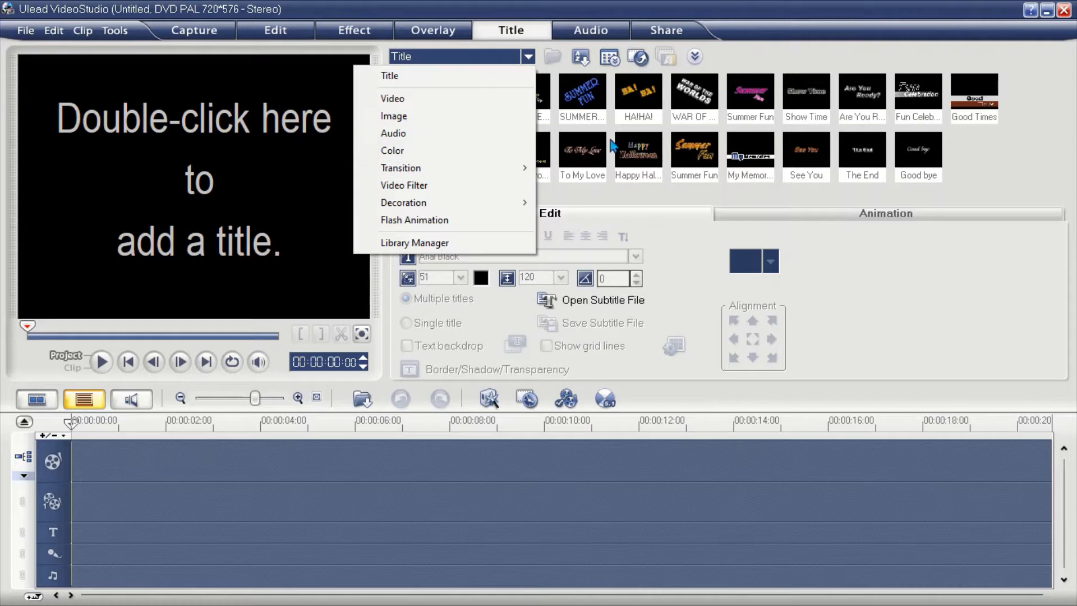
{"action": "left_click", "coordinate": [528, 54]}
{"action": "left_click", "coordinate": [484, 99]}
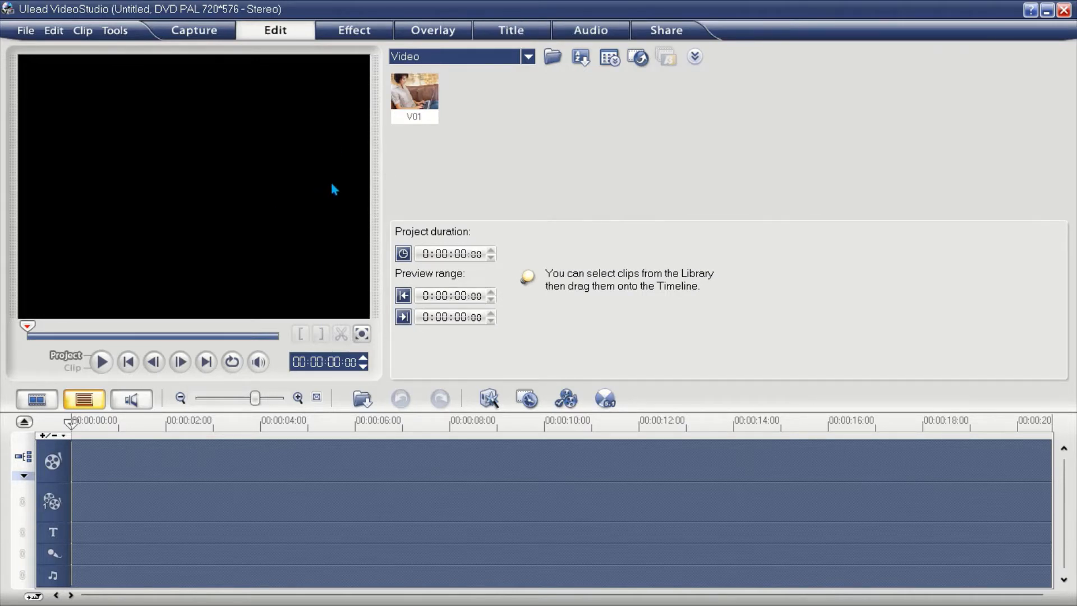
{"action": "left_click", "coordinate": [29, 32]}
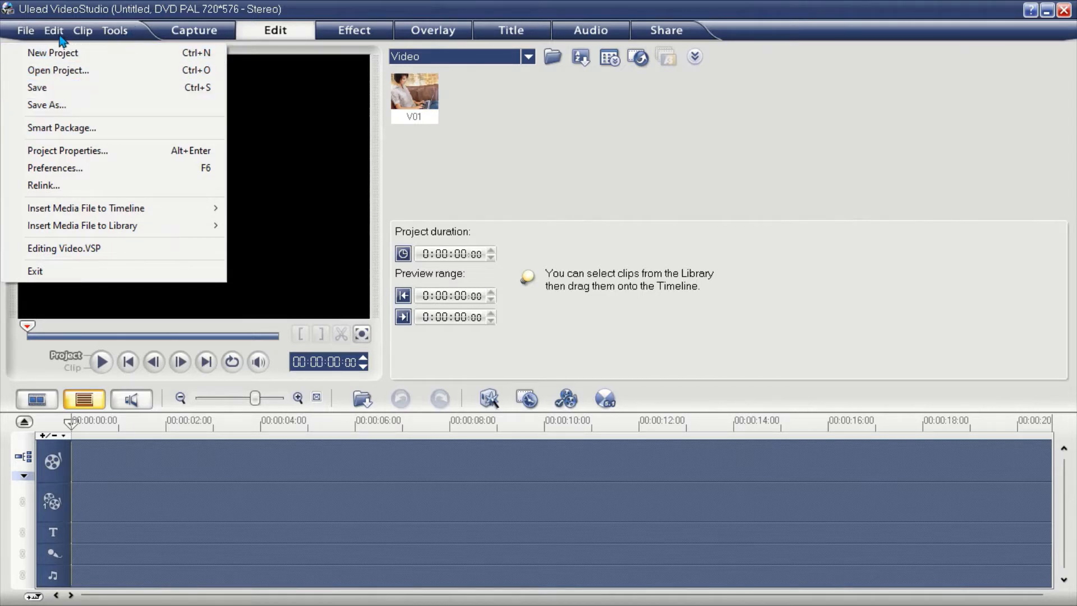
{"action": "mouse_move", "coordinate": [54, 33]}
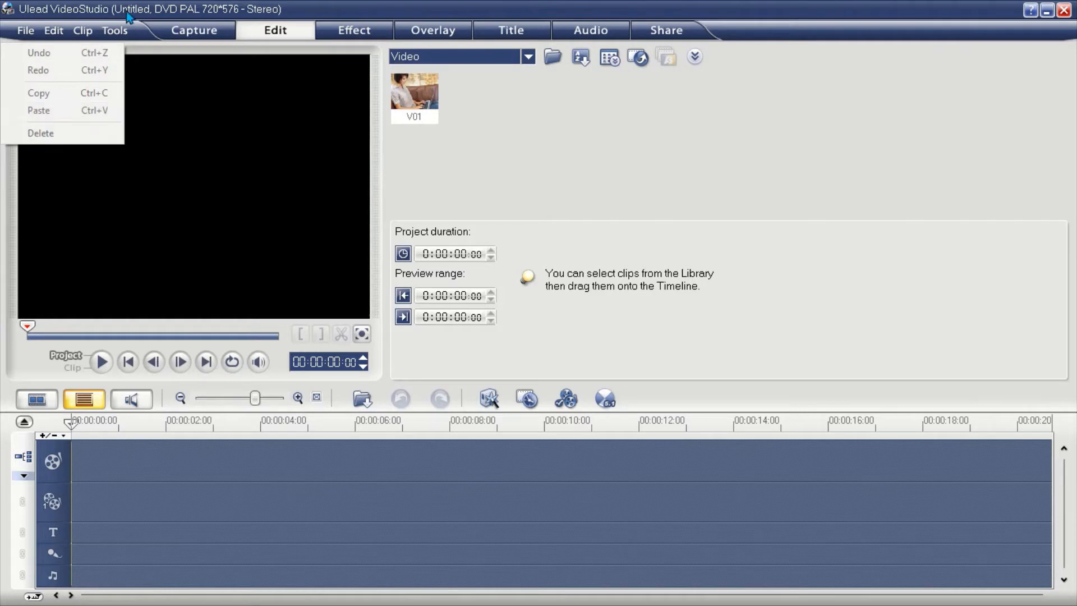
{"action": "mouse_move", "coordinate": [87, 38]}
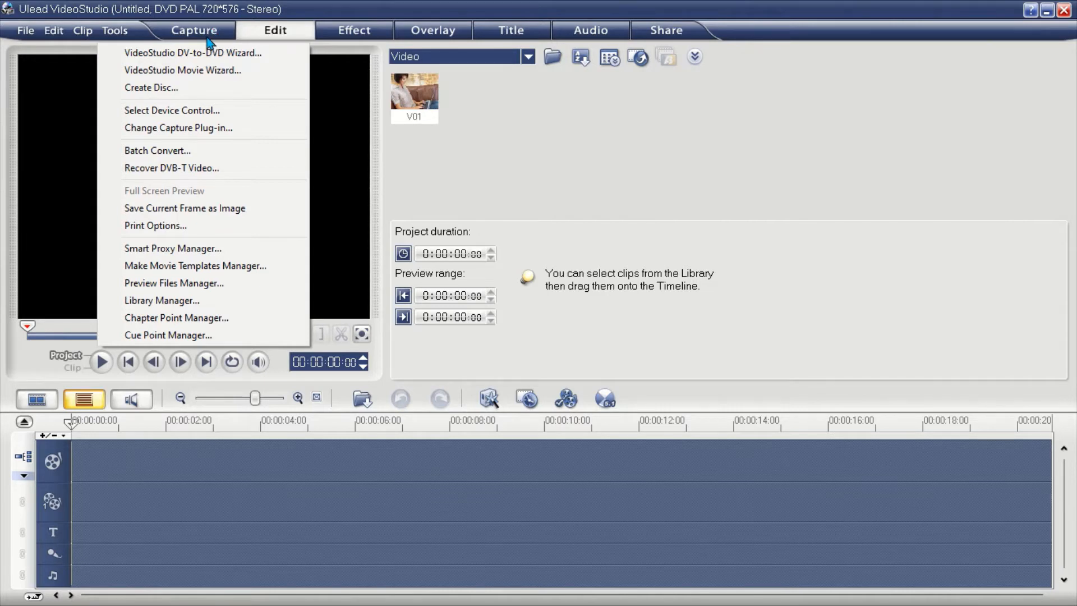
{"action": "left_click", "coordinate": [563, 154]}
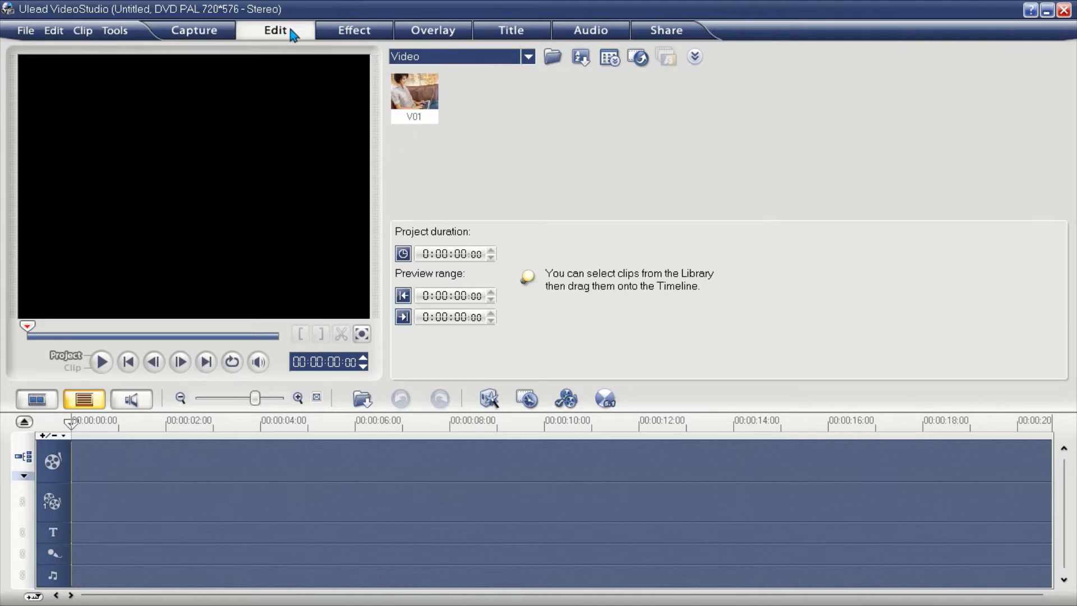
Examine the Capture, Effect, Overlay, Title, Audio and Share workspaces one after another.
{"action": "left_click", "coordinate": [191, 34]}
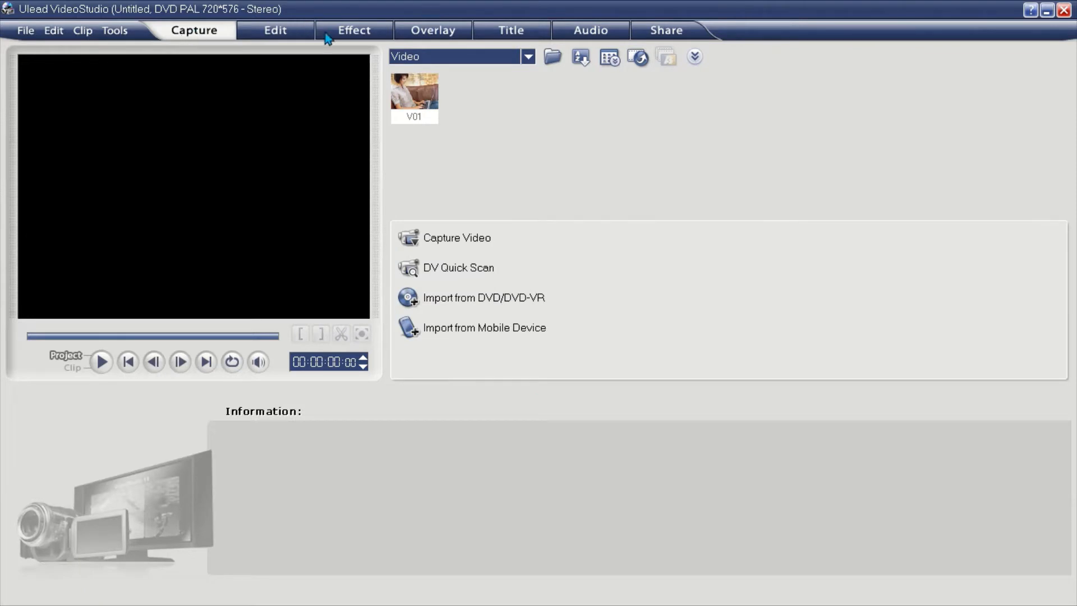
{"action": "left_click", "coordinate": [353, 34]}
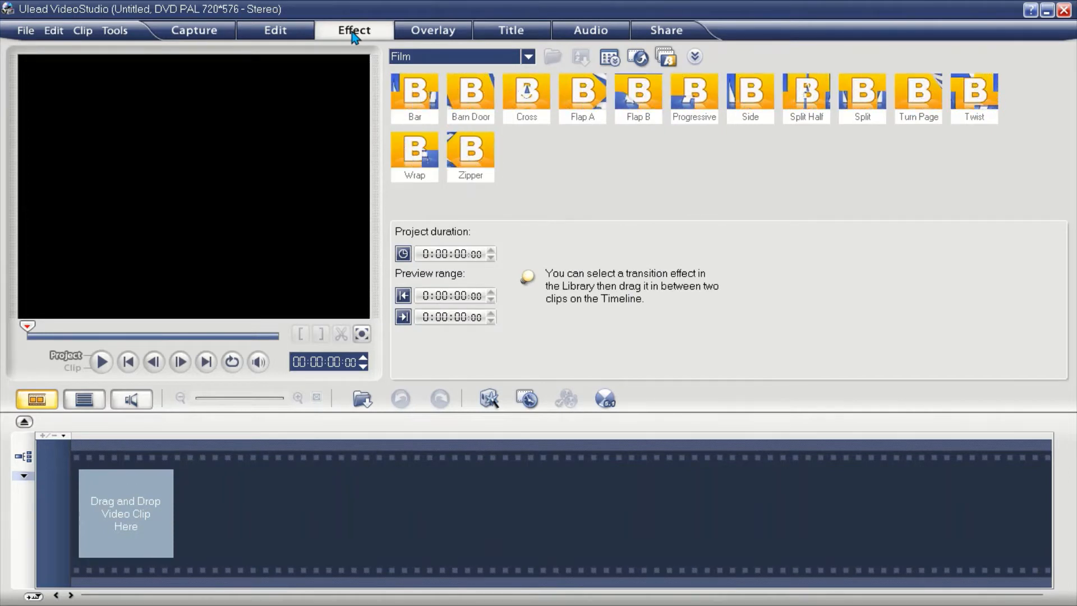
{"action": "left_click", "coordinate": [452, 34]}
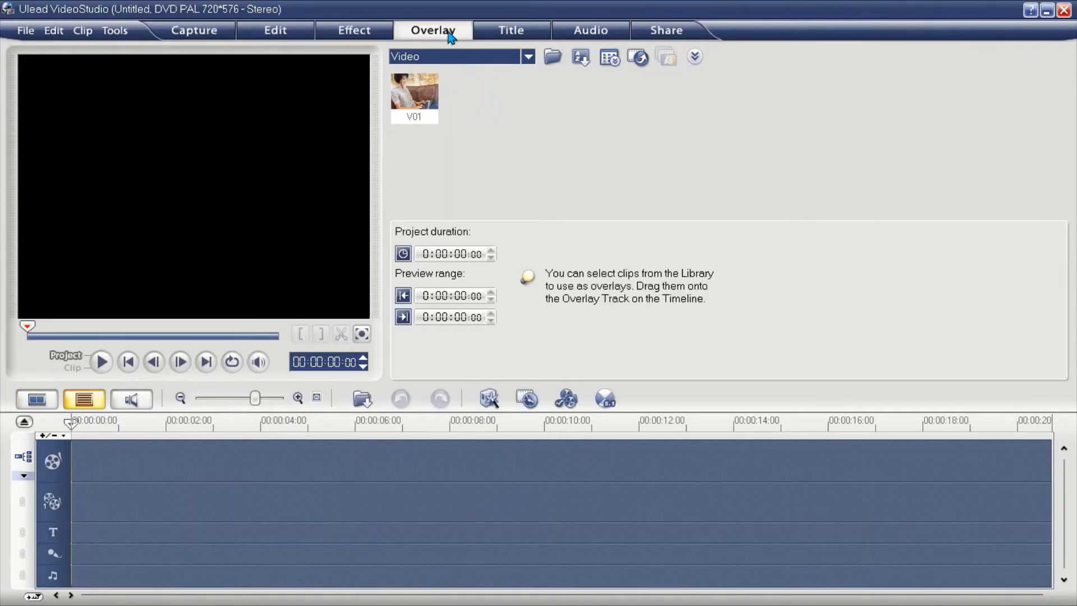
{"action": "left_click", "coordinate": [526, 33]}
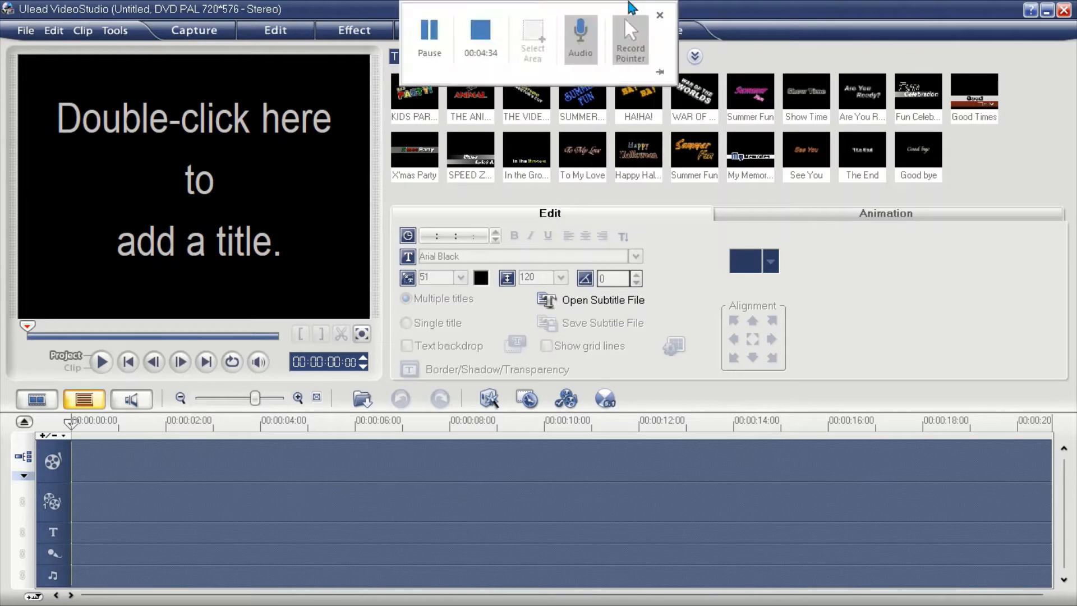
{"action": "left_click", "coordinate": [603, 36]}
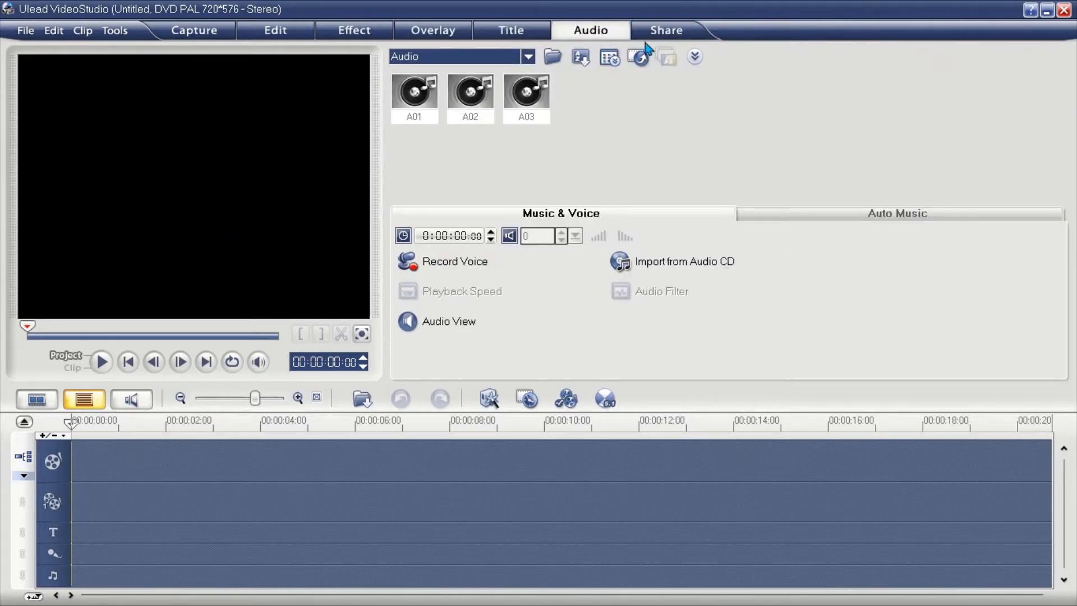
{"action": "left_click", "coordinate": [659, 31]}
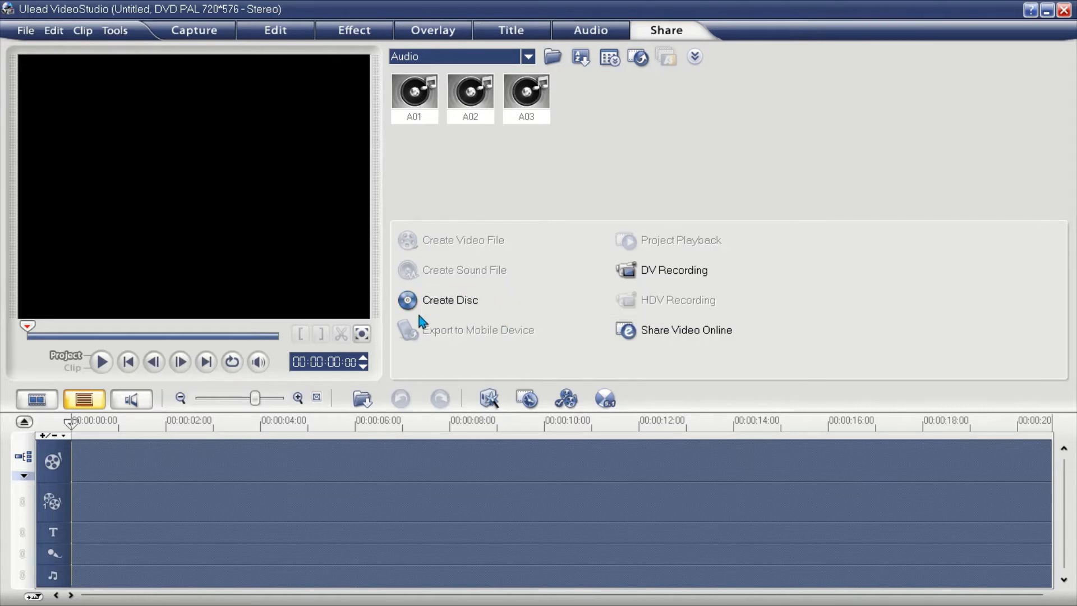
{"action": "left_click", "coordinate": [454, 307]}
Switch the media library from audio clips to the Video category.
{"action": "left_click", "coordinate": [528, 57]}
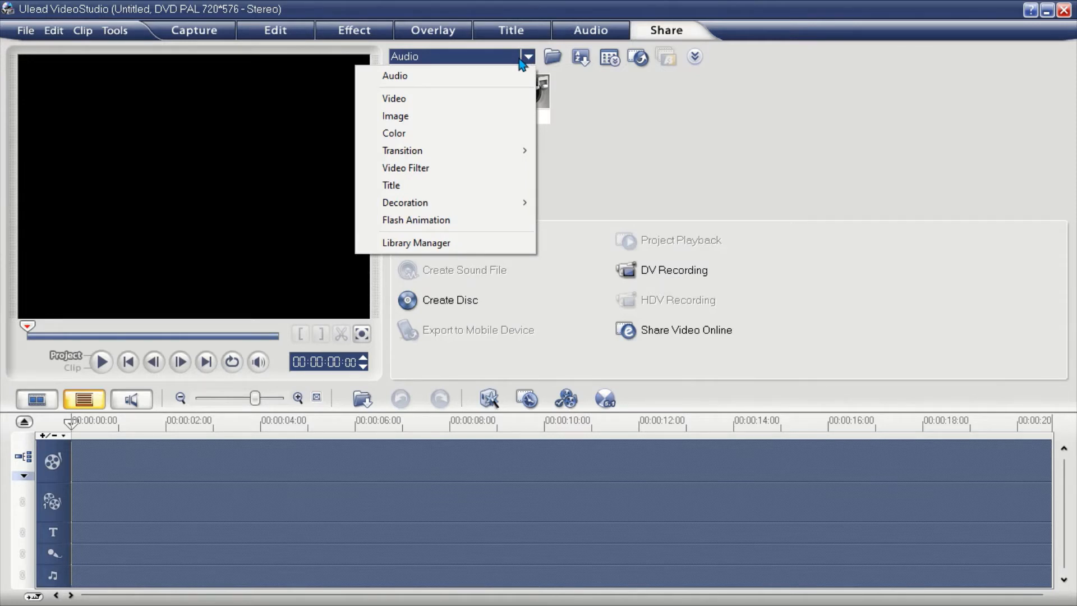
{"action": "left_click", "coordinate": [479, 103]}
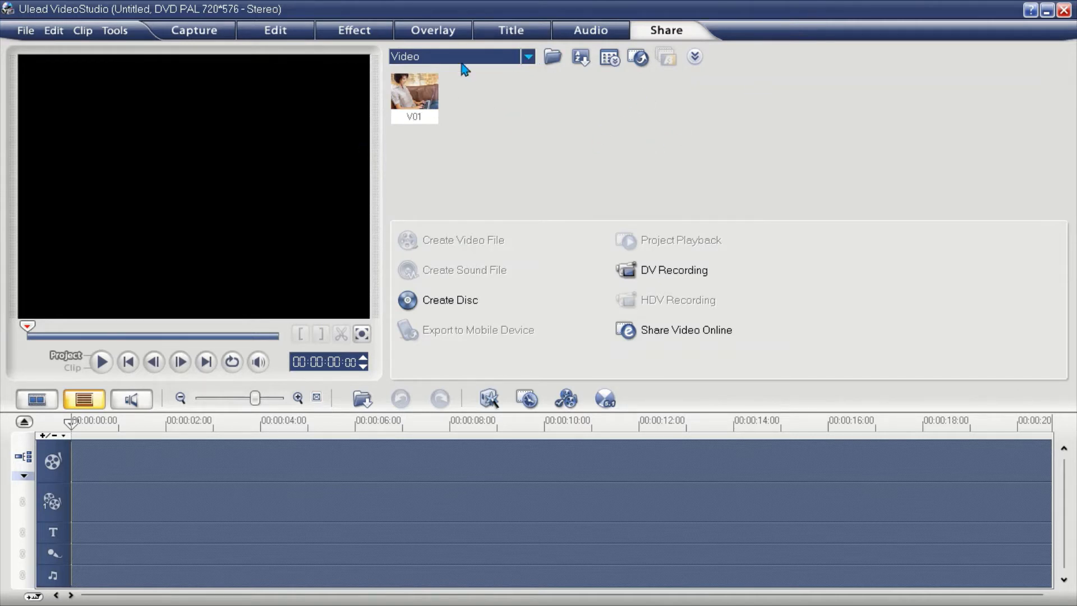
{"action": "left_click", "coordinate": [529, 57]}
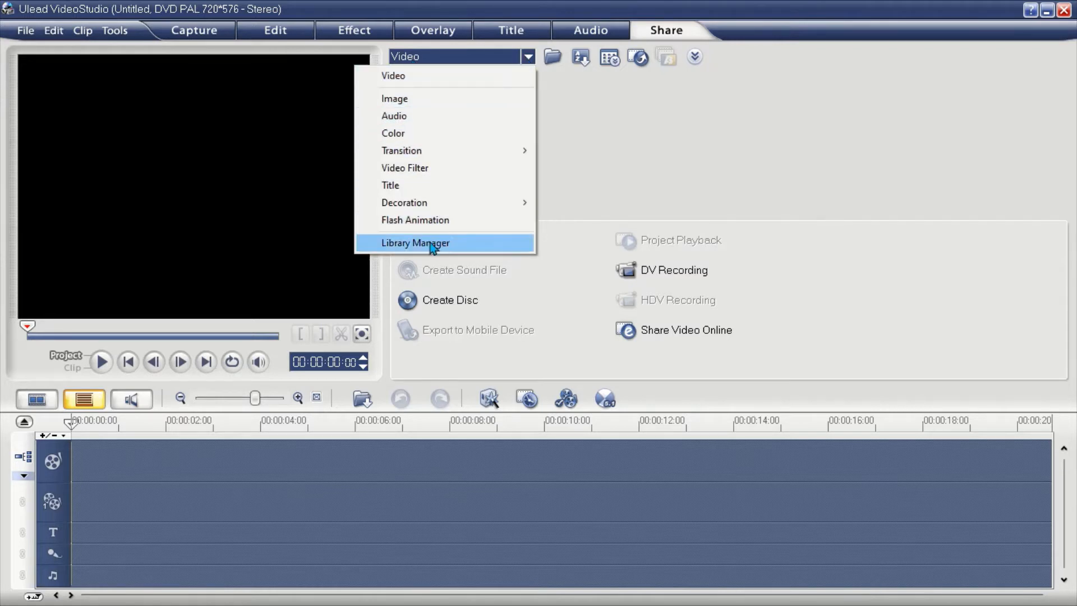
{"action": "left_click", "coordinate": [586, 162]}
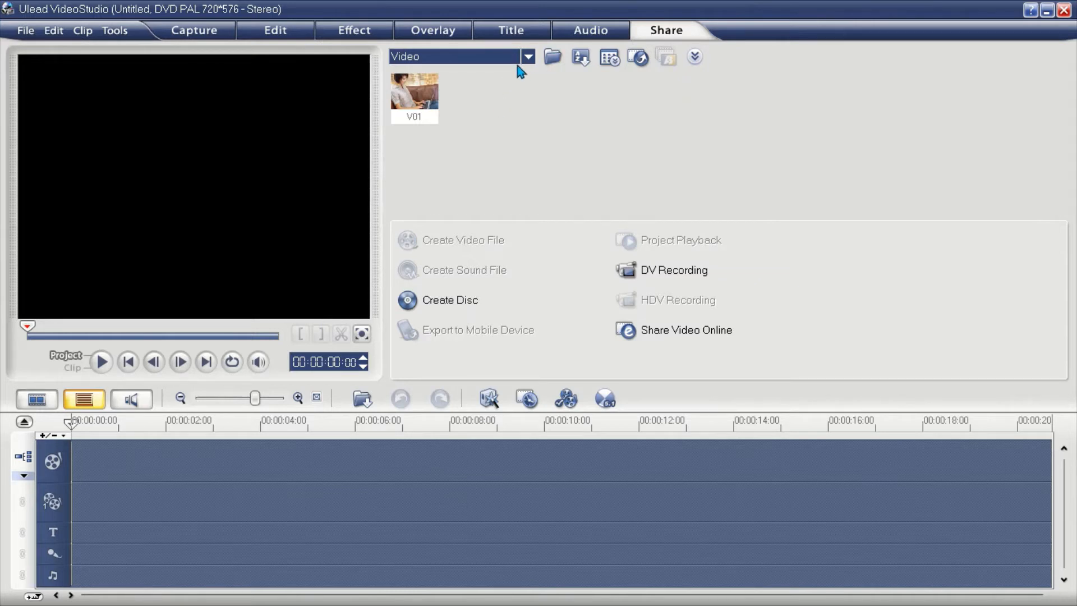
Import the video beginning "TUTORIAL PENGISIAN" from the Videos library into the media library, and preview its first 21 seconds or so.
{"action": "left_click", "coordinate": [553, 57]}
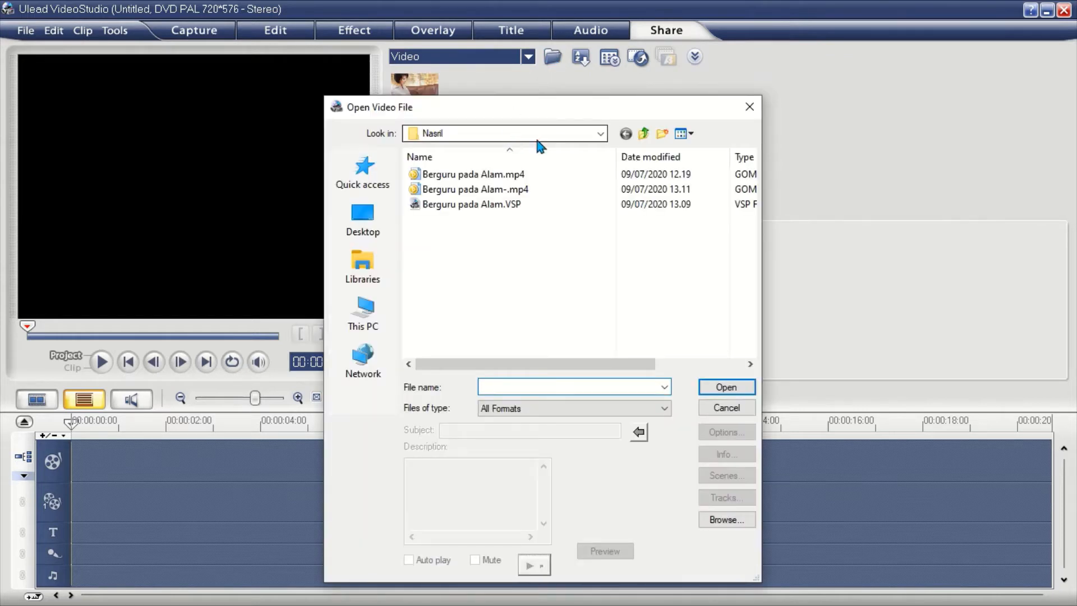
{"action": "left_click", "coordinate": [363, 263]}
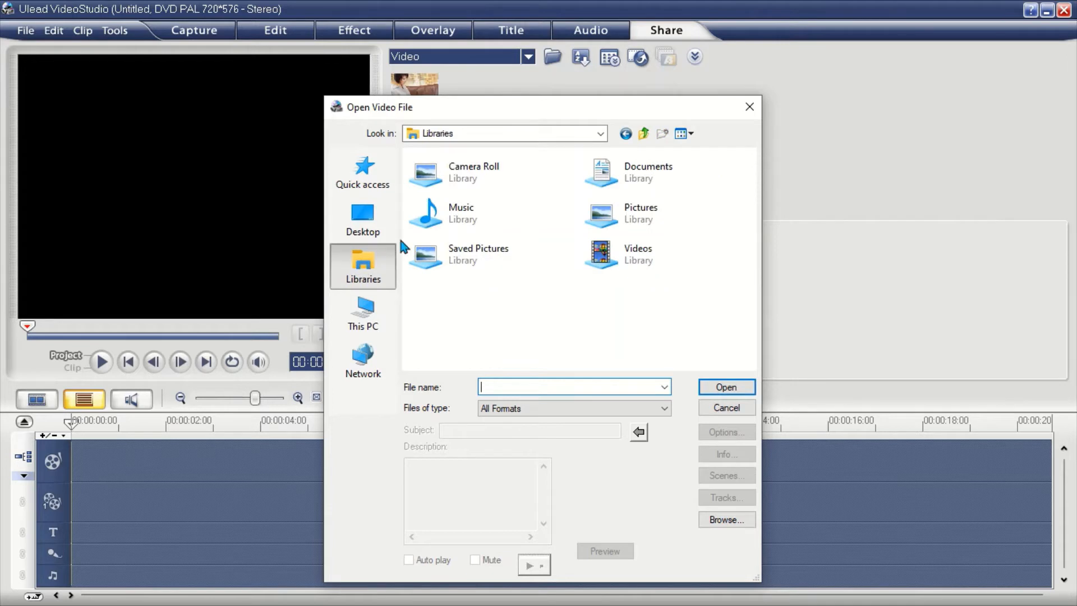
{"action": "double_click", "coordinate": [662, 247]}
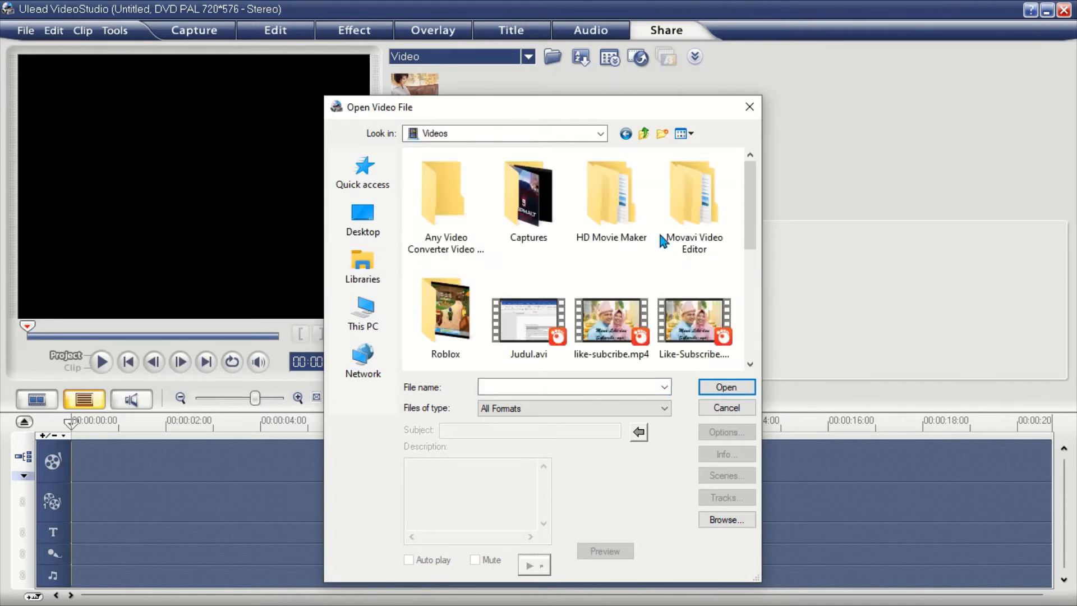
{"action": "scroll", "coordinate": [661, 241], "scroll_direction": "down", "scroll_amount": 2}
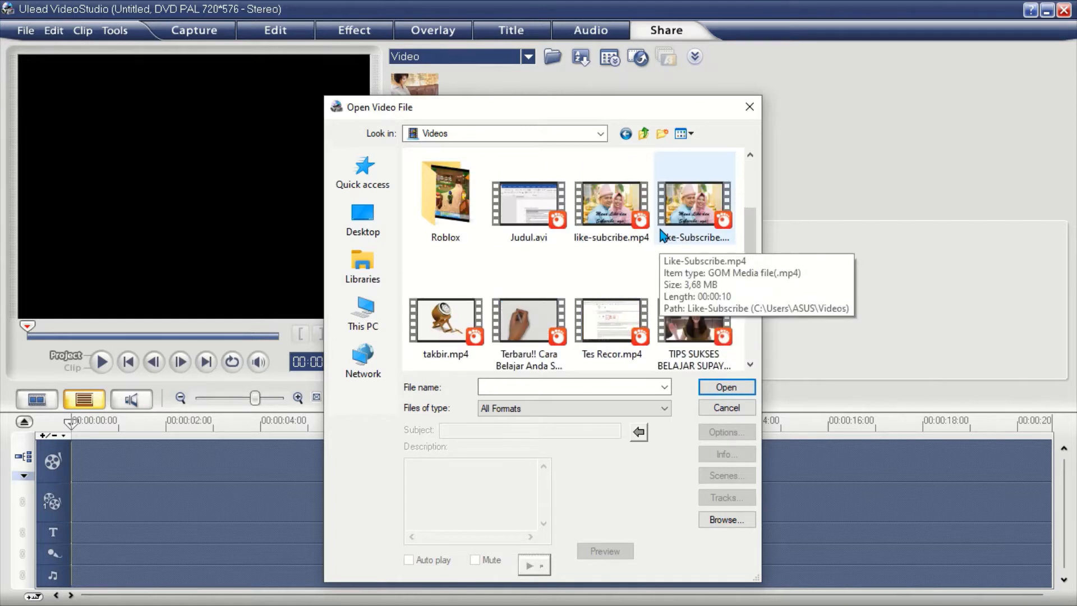
{"action": "left_click", "coordinate": [676, 334]}
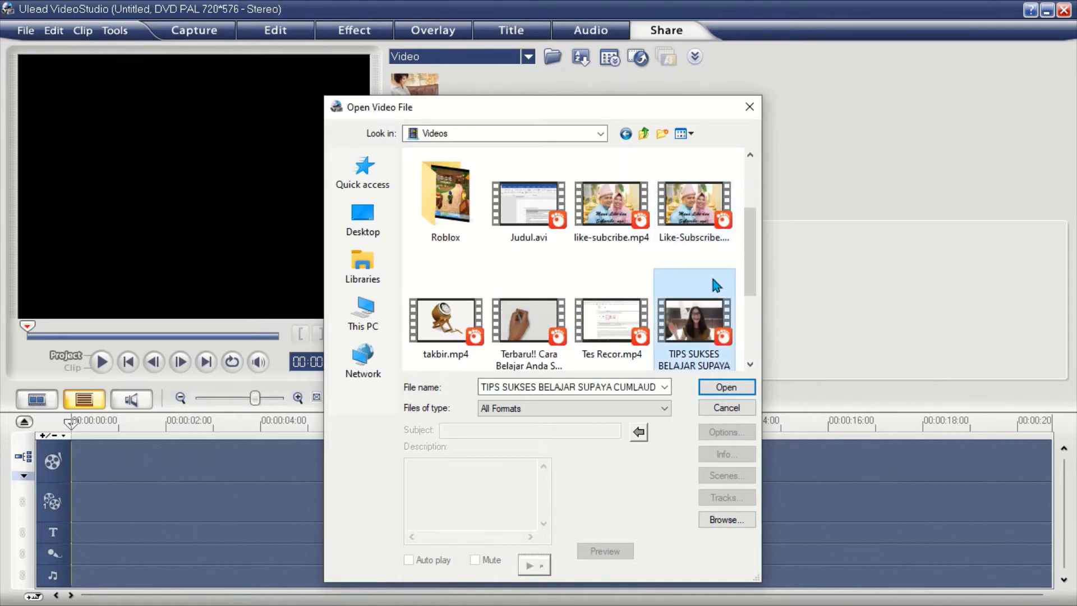
{"action": "scroll", "coordinate": [716, 285], "scroll_direction": "down", "scroll_amount": 2}
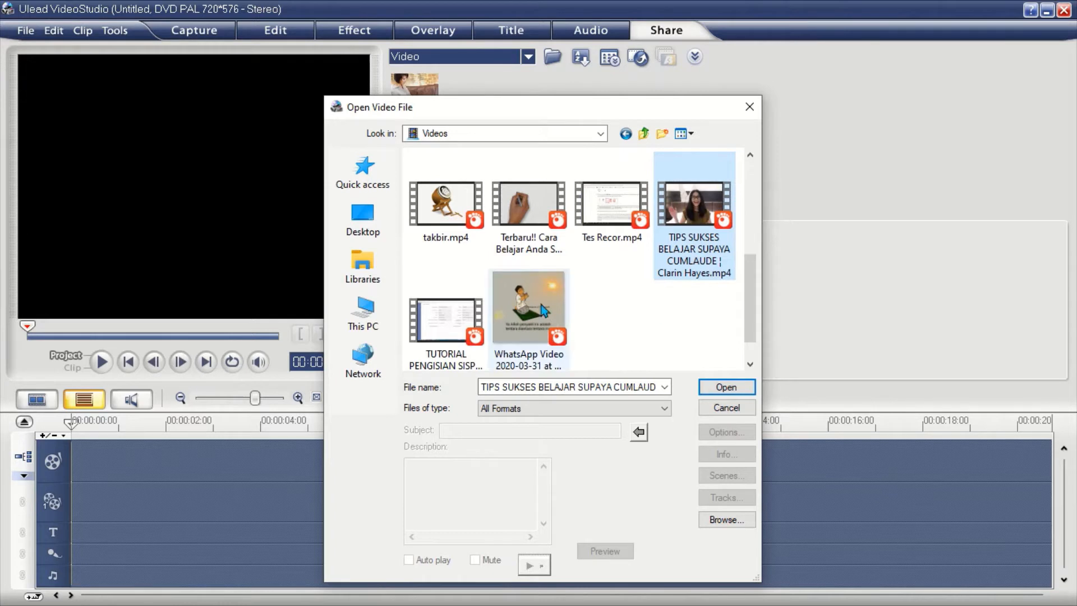
{"action": "left_click", "coordinate": [446, 320]}
{"action": "left_click", "coordinate": [724, 387]}
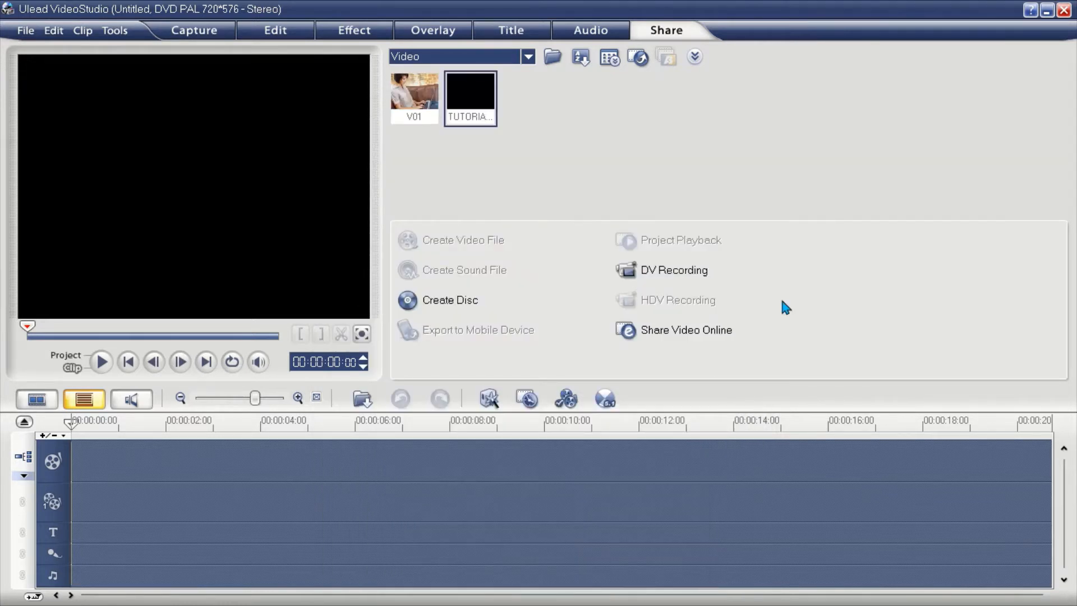
{"action": "left_click", "coordinate": [101, 362]}
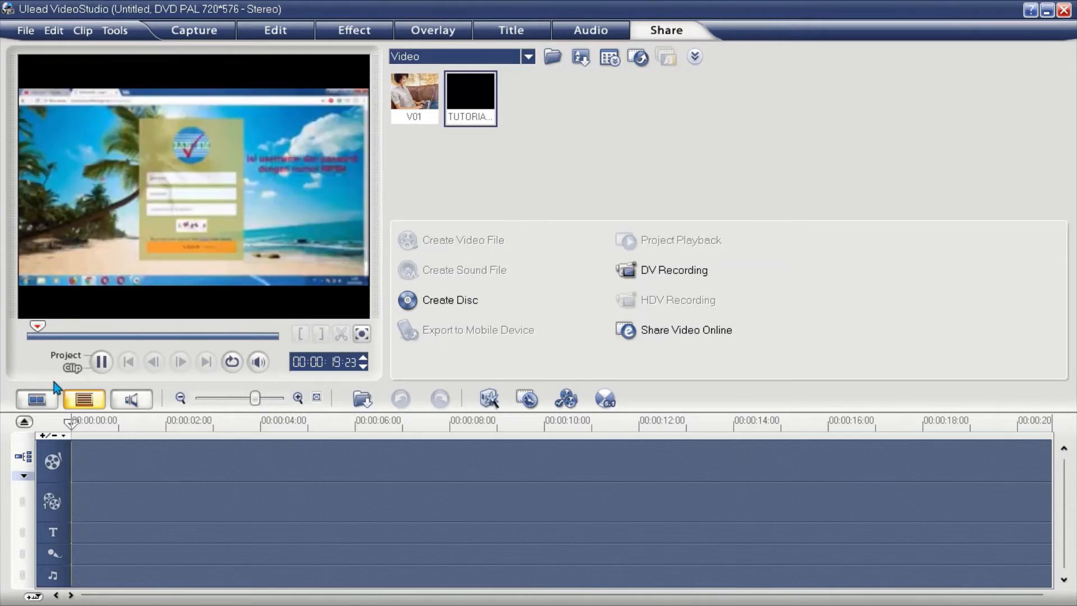
{"action": "left_click", "coordinate": [100, 365]}
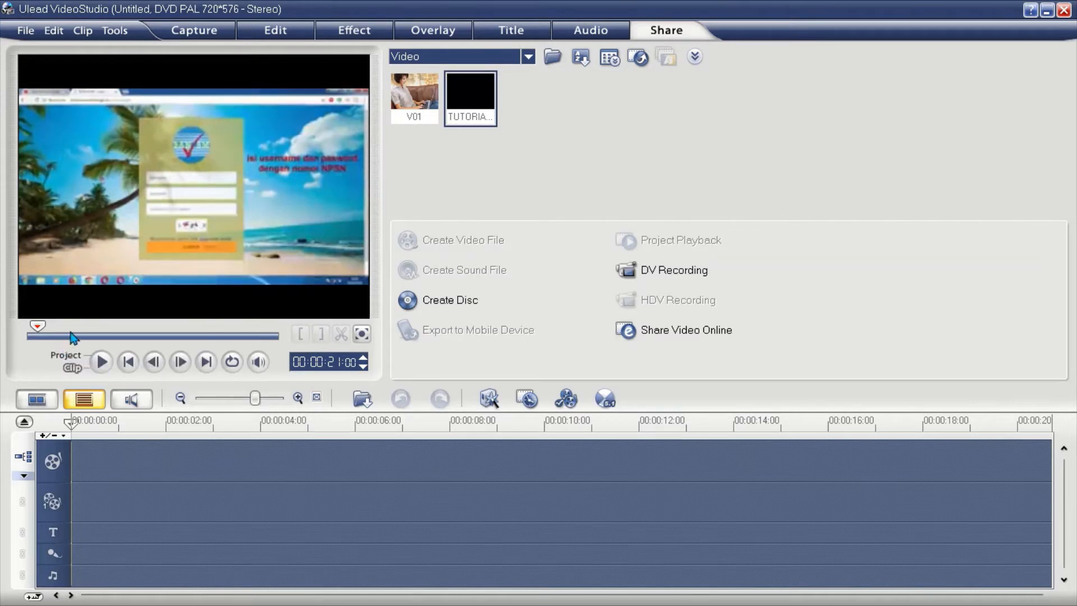
Switch the media library to the Image category and import the image beginning 44522054 from the Pictures library.
{"action": "left_click", "coordinate": [529, 61]}
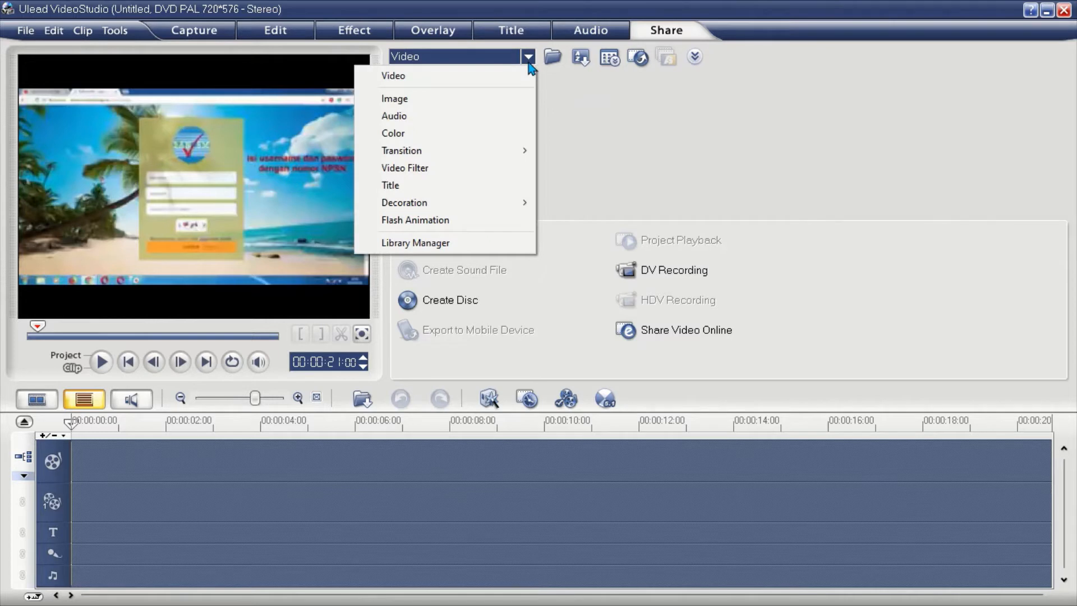
{"action": "left_click", "coordinate": [493, 101]}
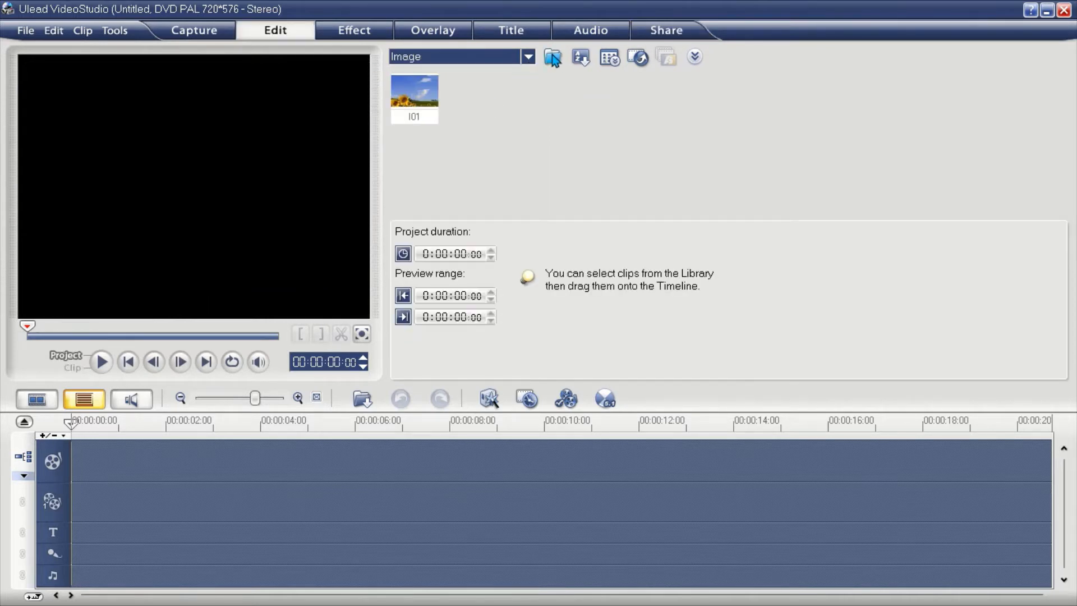
{"action": "left_click", "coordinate": [552, 56]}
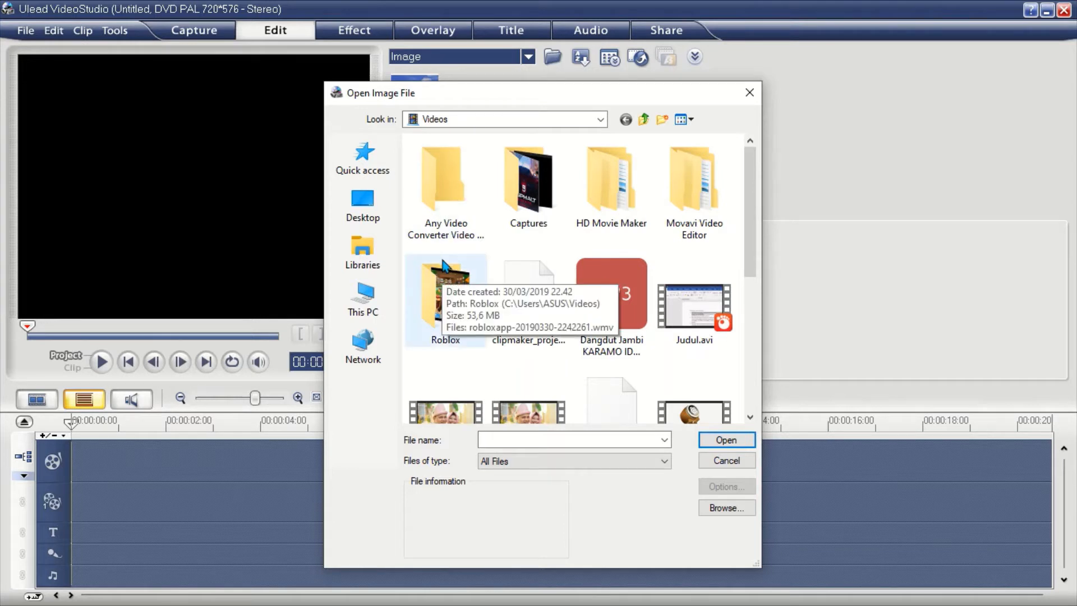
{"action": "left_click", "coordinate": [644, 120]}
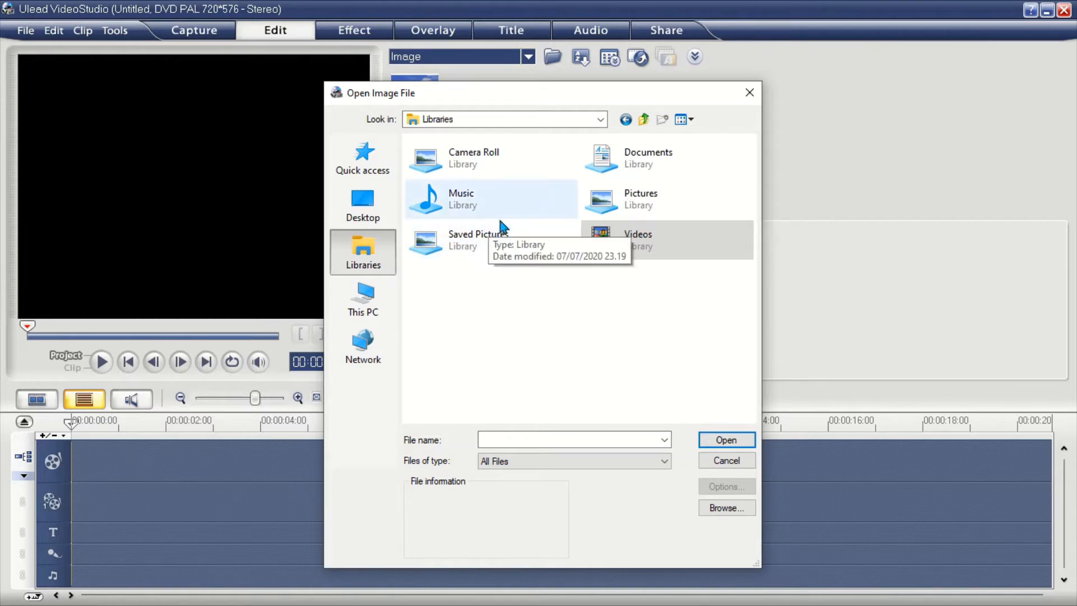
{"action": "double_click", "coordinate": [595, 202]}
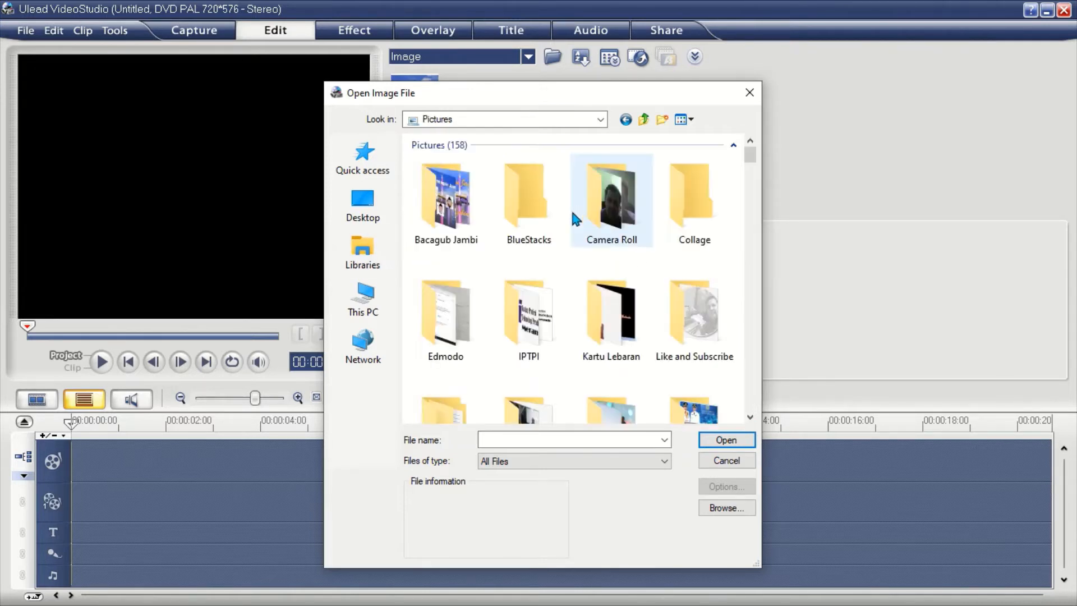
{"action": "scroll", "coordinate": [566, 219], "scroll_direction": "down", "scroll_amount": 12}
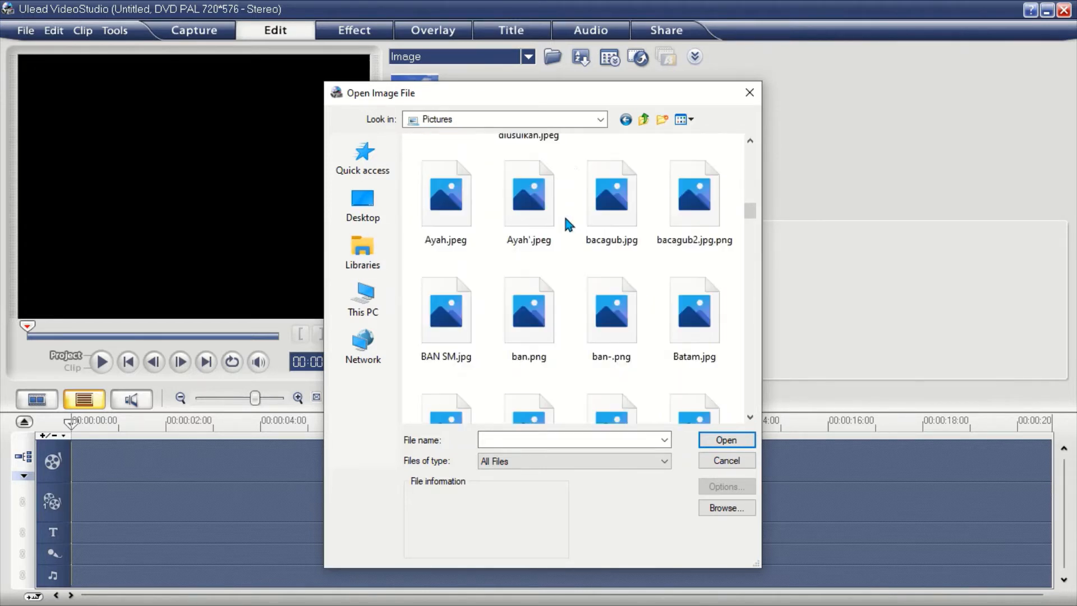
{"action": "scroll", "coordinate": [568, 224], "scroll_direction": "down", "scroll_amount": 3}
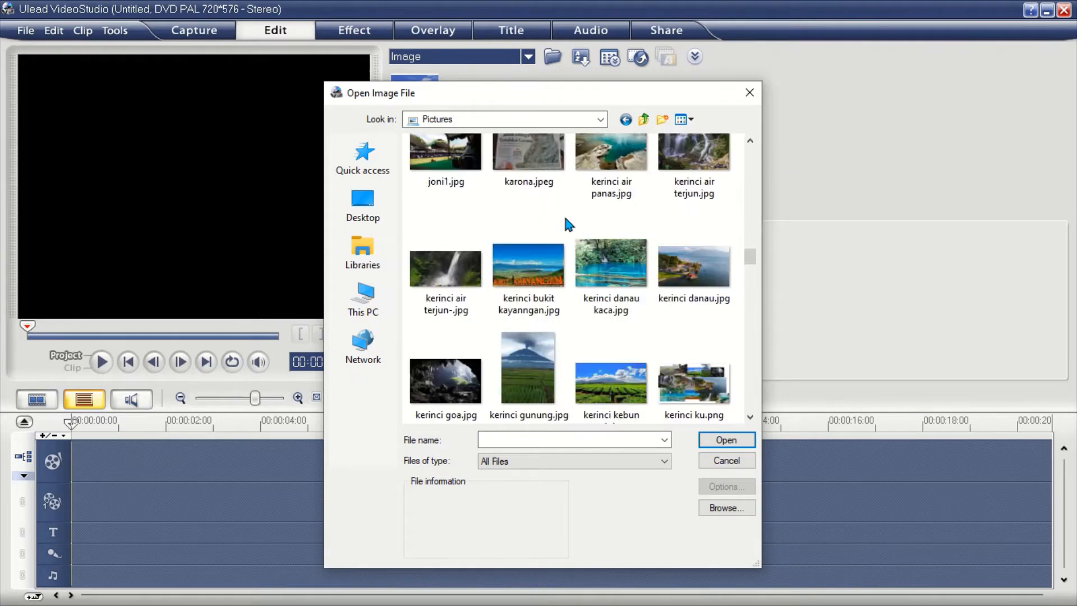
{"action": "scroll", "coordinate": [563, 213], "scroll_direction": "up", "scroll_amount": 15}
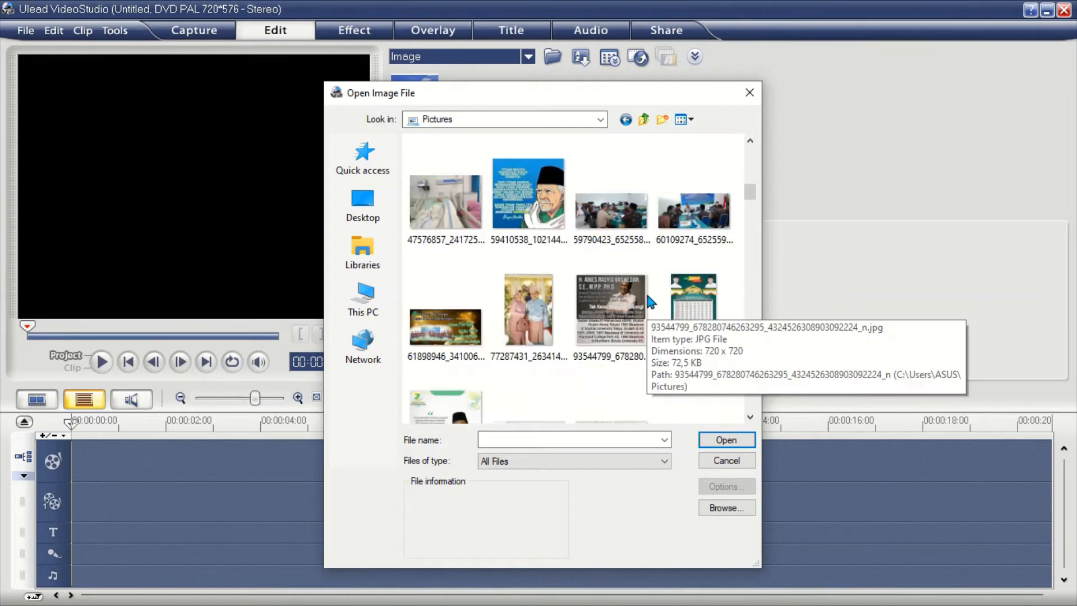
{"action": "scroll", "coordinate": [677, 234], "scroll_direction": "up", "scroll_amount": 4}
{"action": "double_click", "coordinate": [677, 239]}
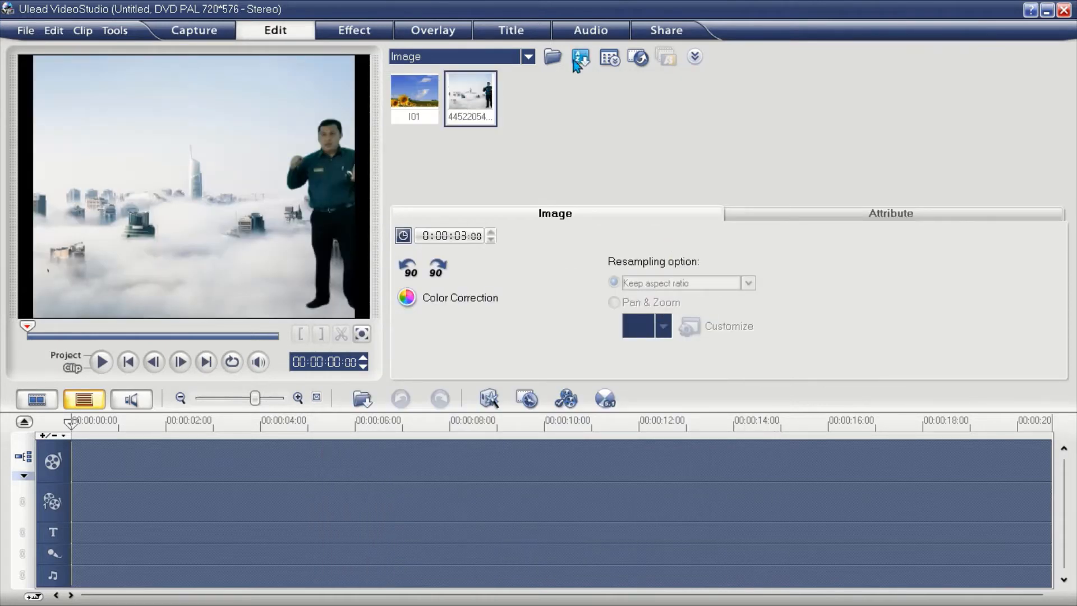
{"action": "left_click", "coordinate": [553, 59]}
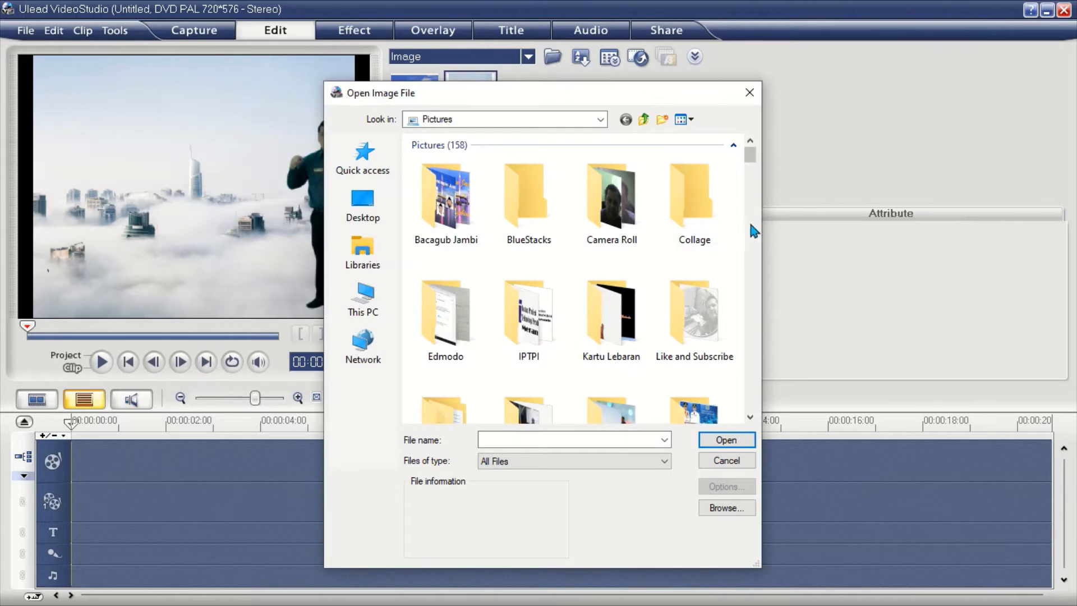
{"action": "left_click", "coordinate": [752, 178]}
{"action": "mouse_move", "coordinate": [752, 178]}
{"action": "left_mouse_down"}
{"action": "mouse_move", "coordinate": [750, 188]}
{"action": "mouse_move", "coordinate": [750, 177]}
{"action": "left_mouse_up"}
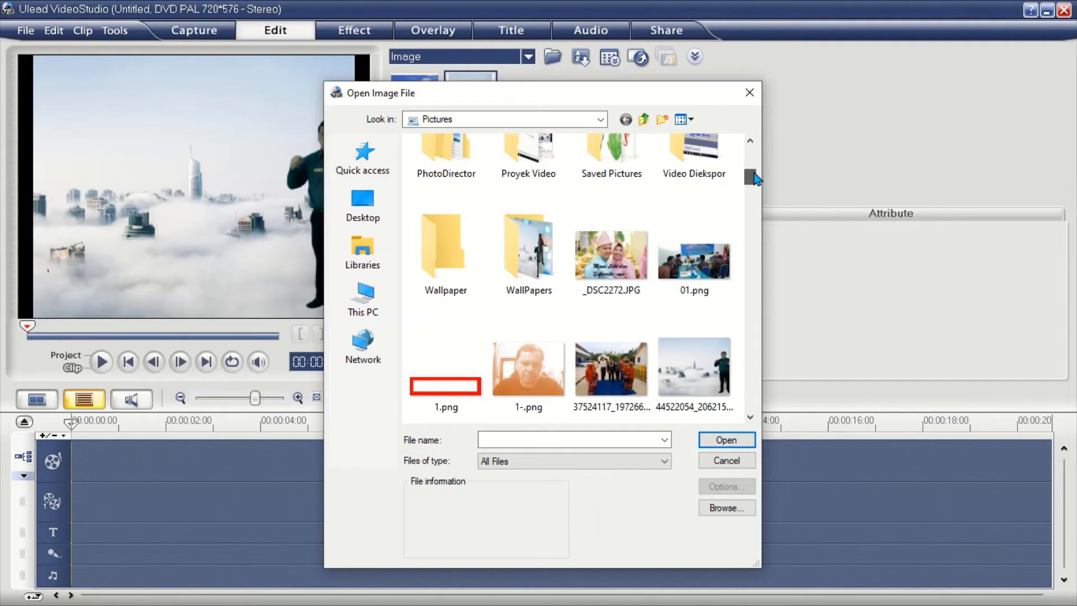
{"action": "left_click", "coordinate": [630, 253]}
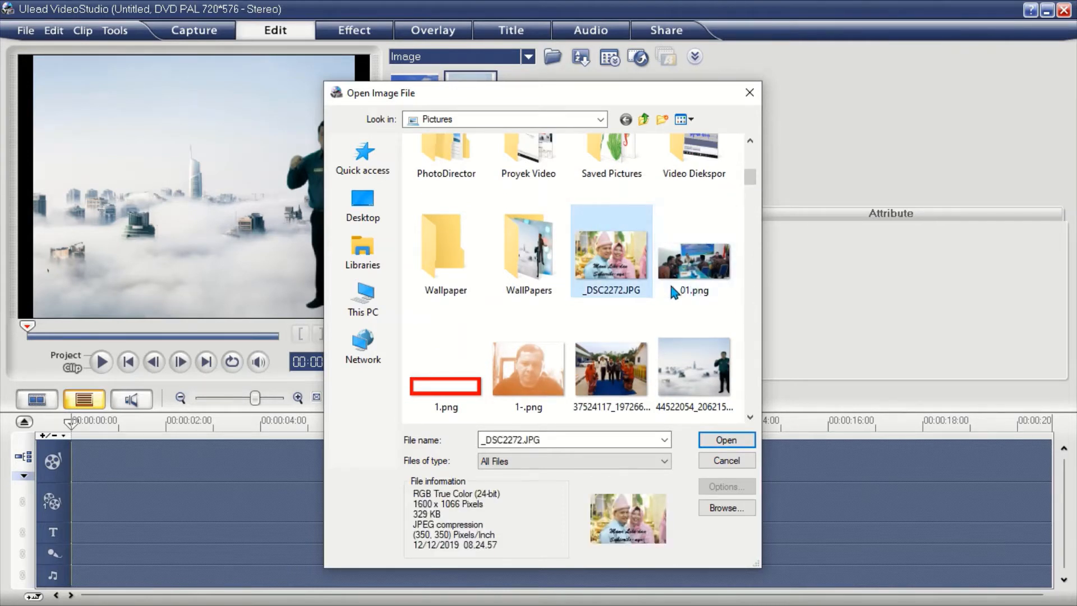
{"action": "double_click", "coordinate": [531, 264]}
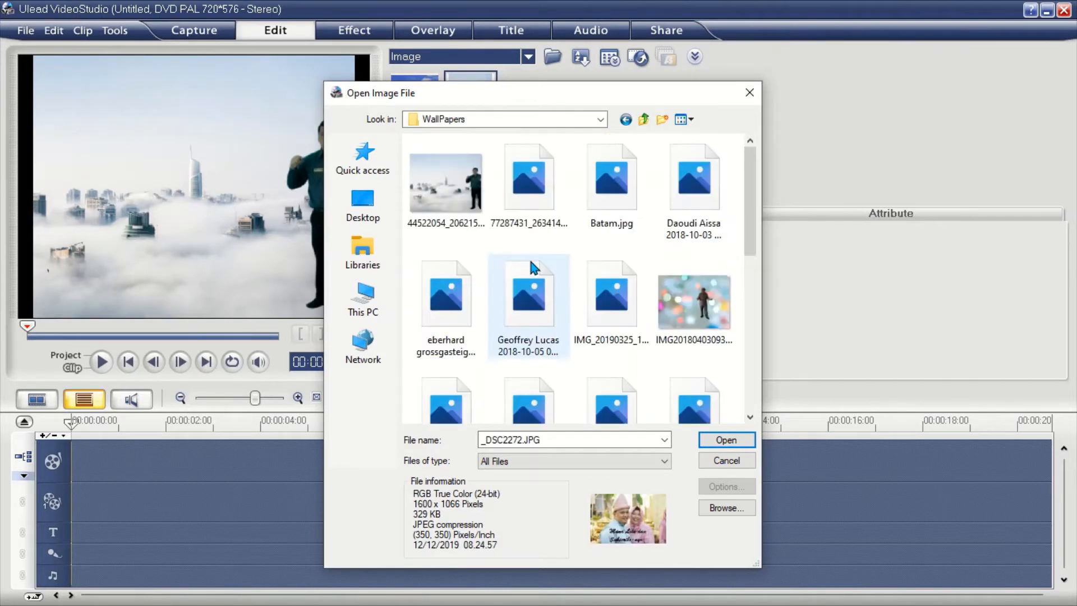
{"action": "left_click", "coordinate": [732, 314]}
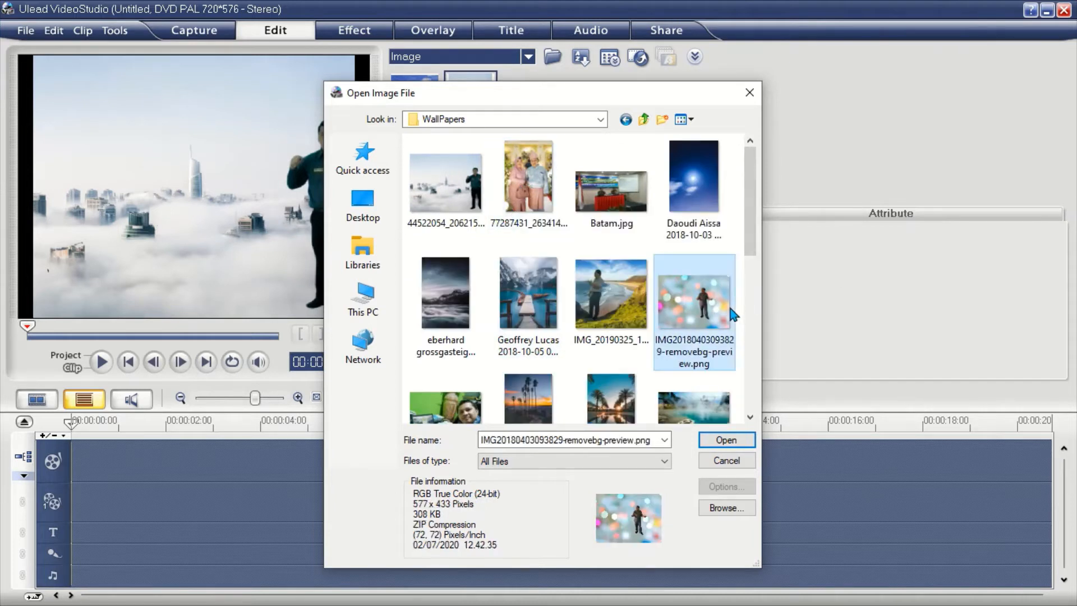
{"action": "left_click", "coordinate": [618, 294], "text": "ctrl"}
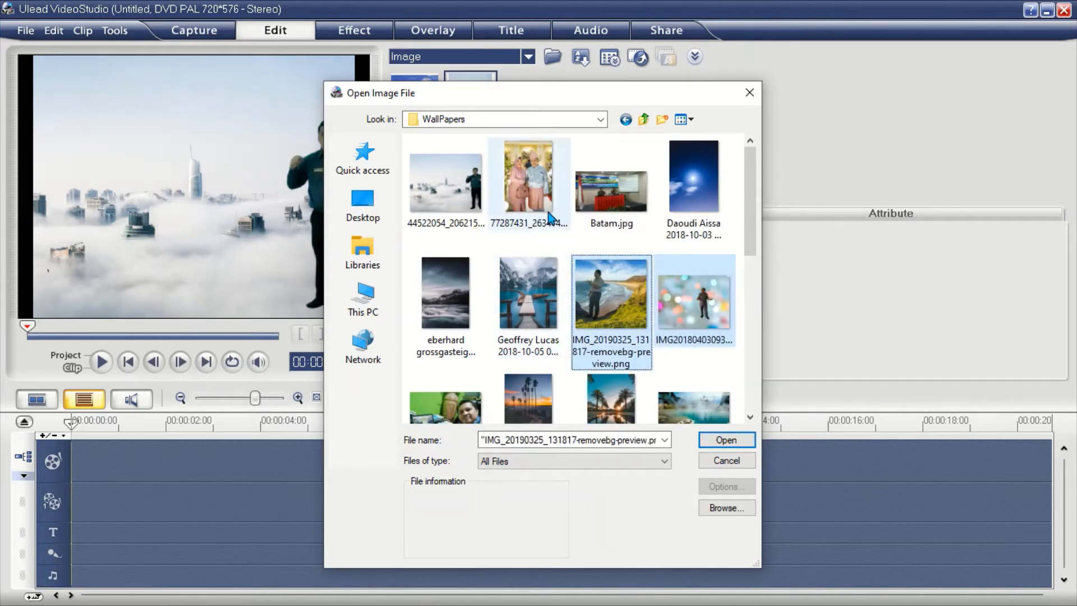
{"action": "left_click", "coordinate": [532, 181]}
{"action": "left_click", "coordinate": [725, 441]}
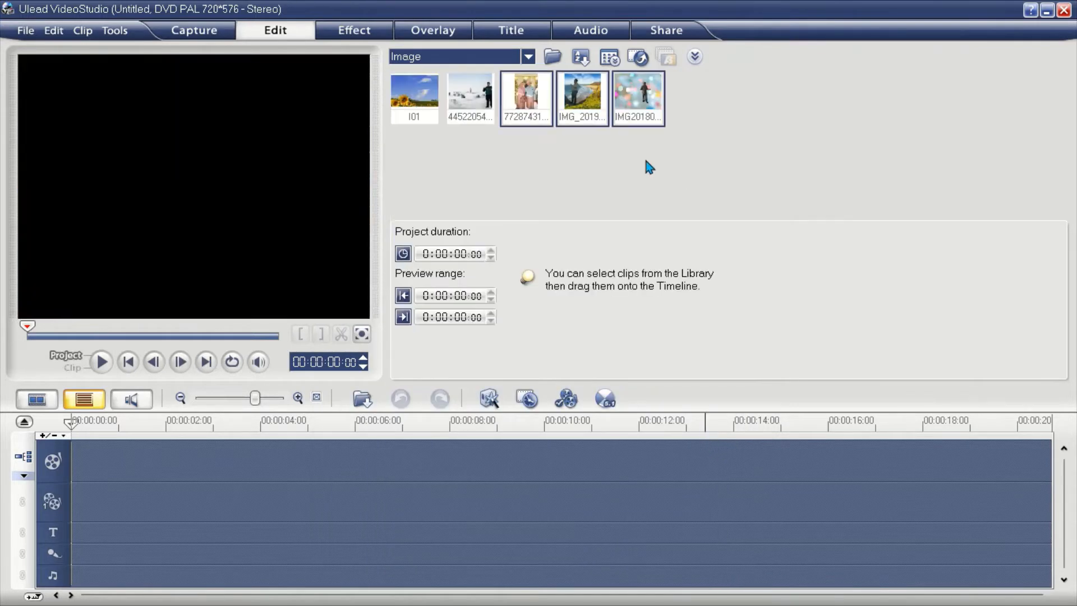
{"action": "left_click", "coordinate": [745, 125]}
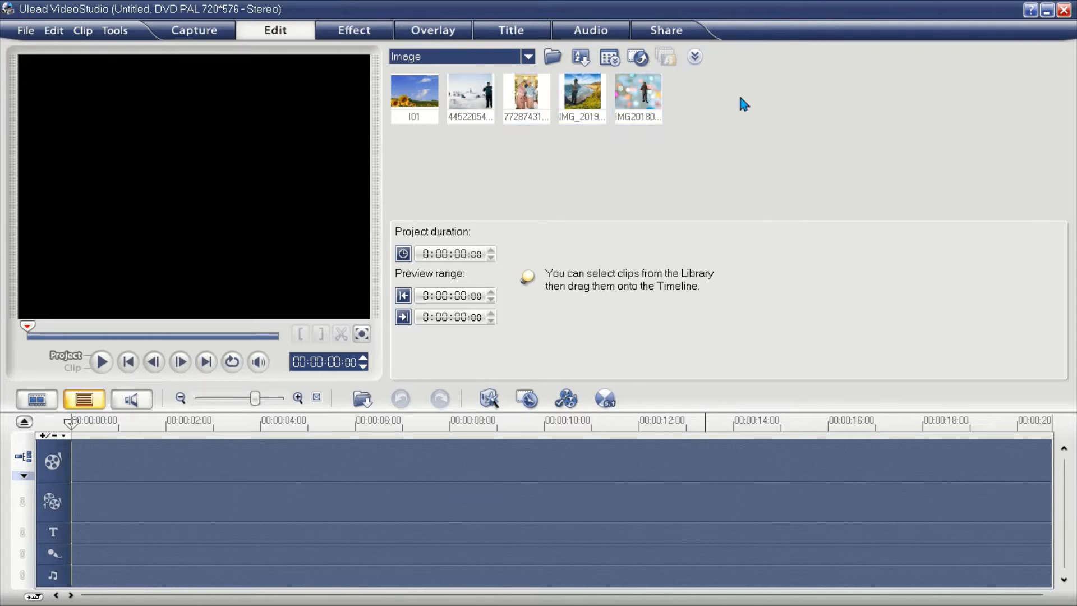
{"action": "left_click", "coordinate": [631, 113]}
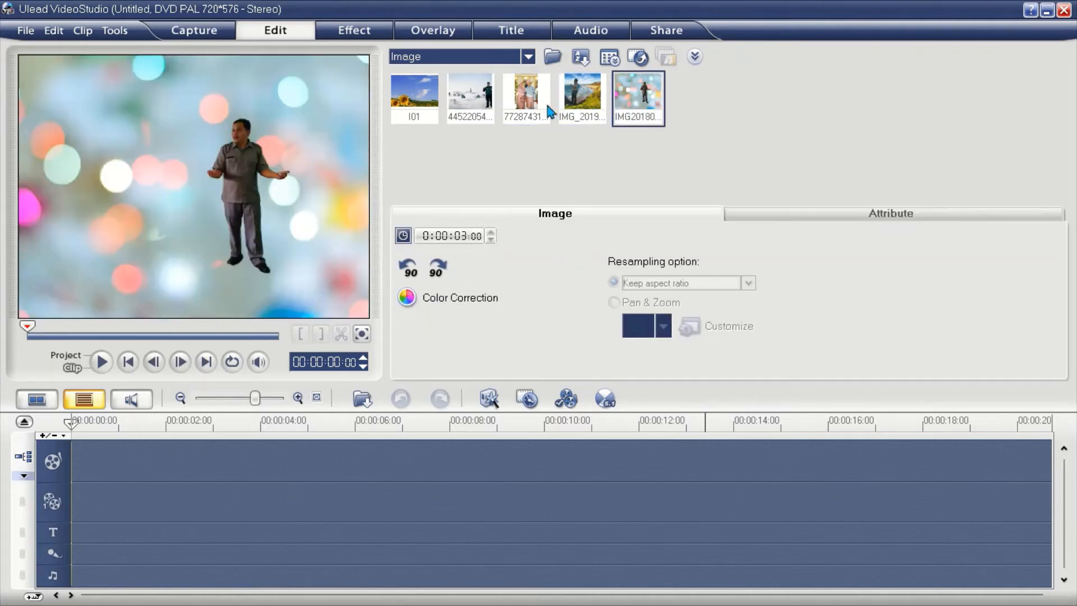
{"action": "mouse_move", "coordinate": [568, 125]}
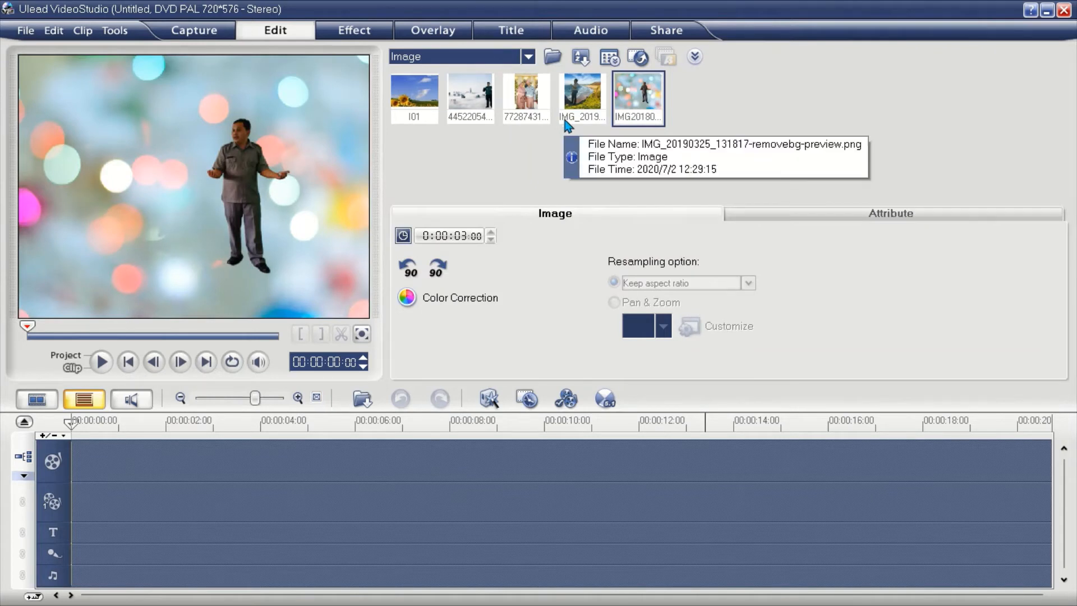
{"action": "key", "text": "Delete"}
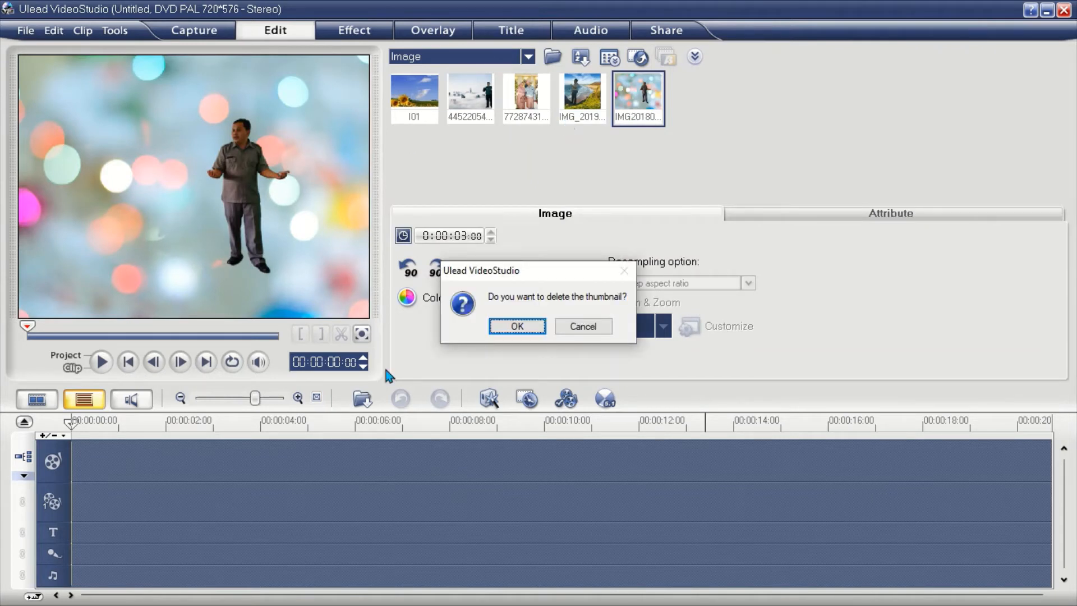
{"action": "left_click", "coordinate": [507, 328]}
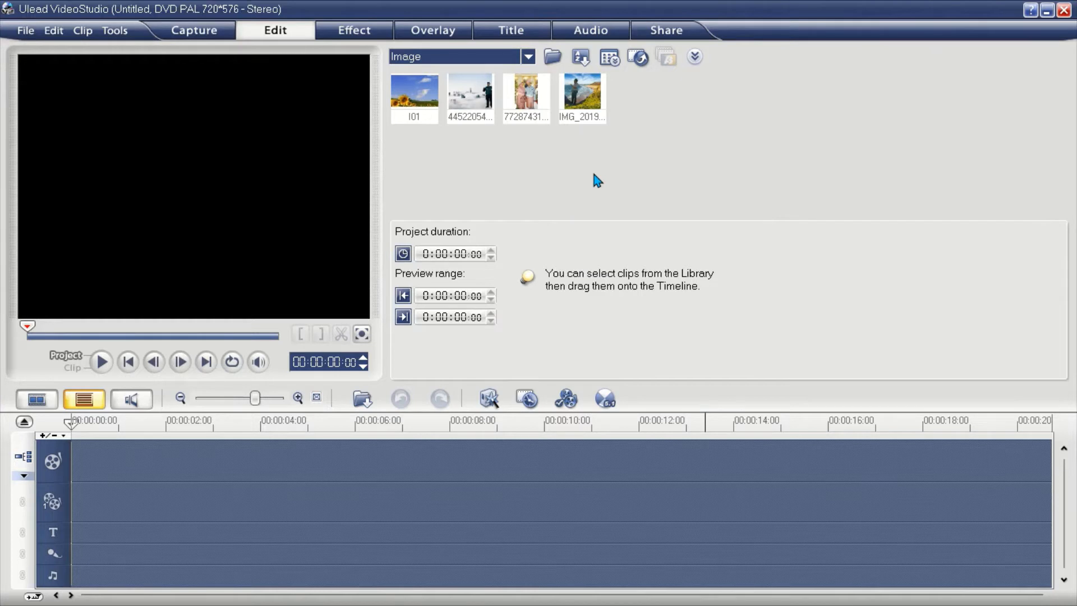
Switch the media library to the Audio category and try to import a WAV file from the Music library.
{"action": "left_click", "coordinate": [528, 56]}
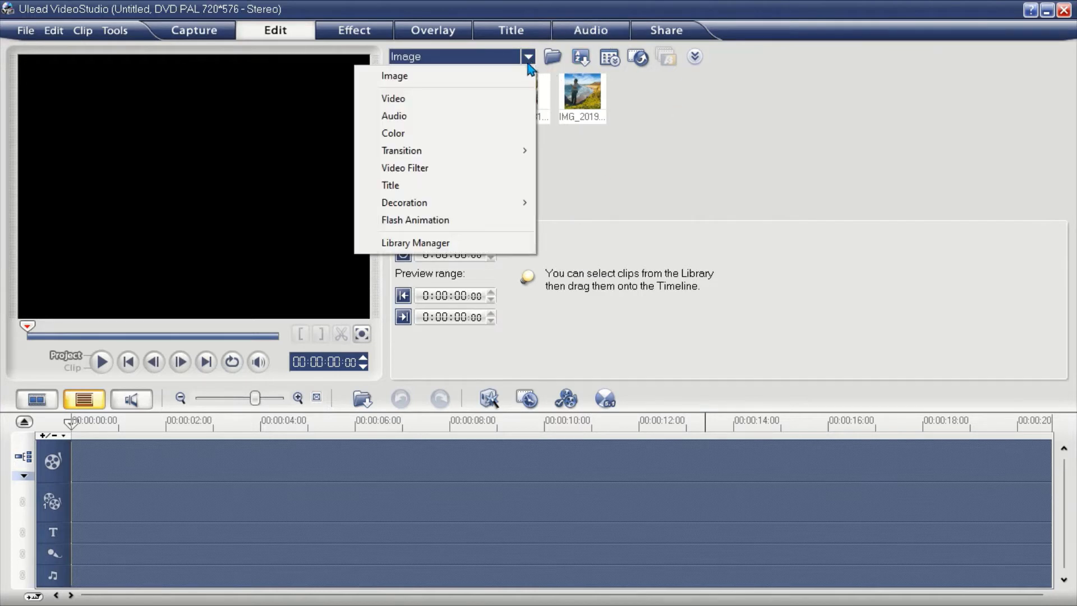
{"action": "left_click", "coordinate": [443, 118]}
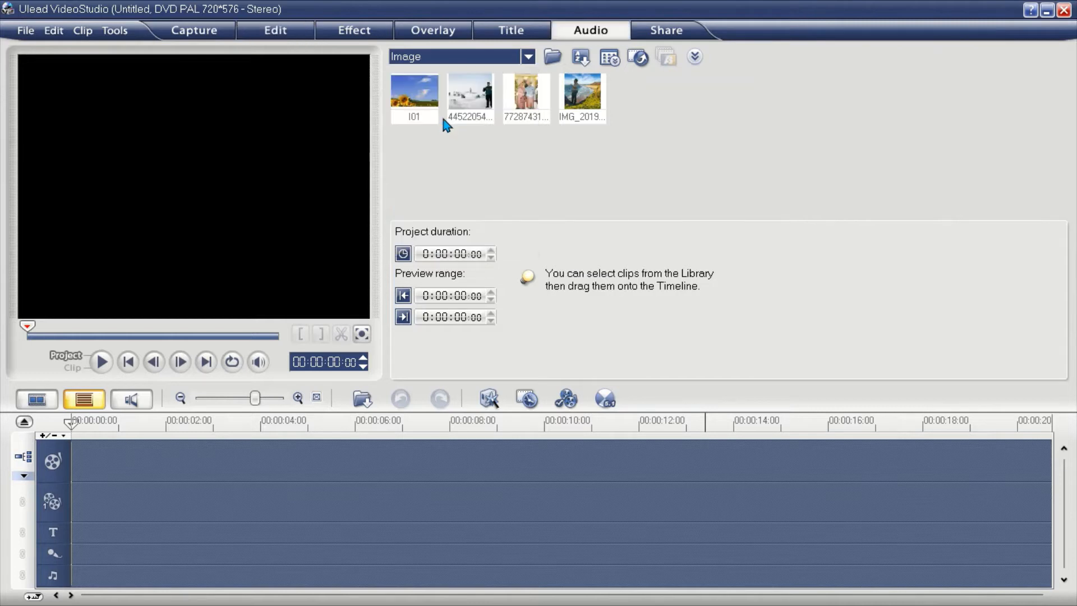
{"action": "left_click", "coordinate": [552, 57]}
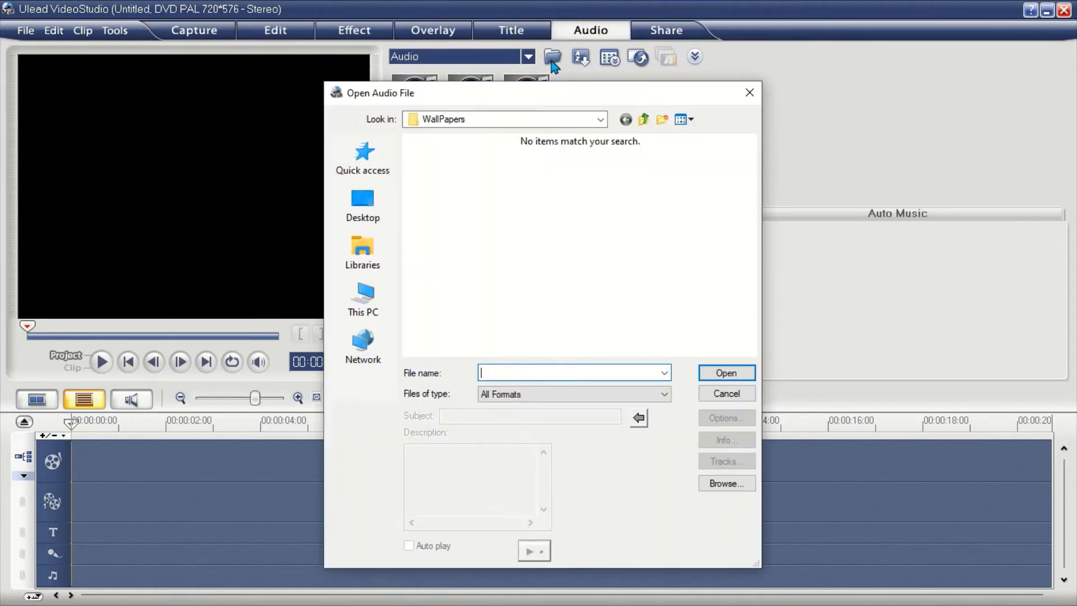
{"action": "left_click", "coordinate": [644, 123]}
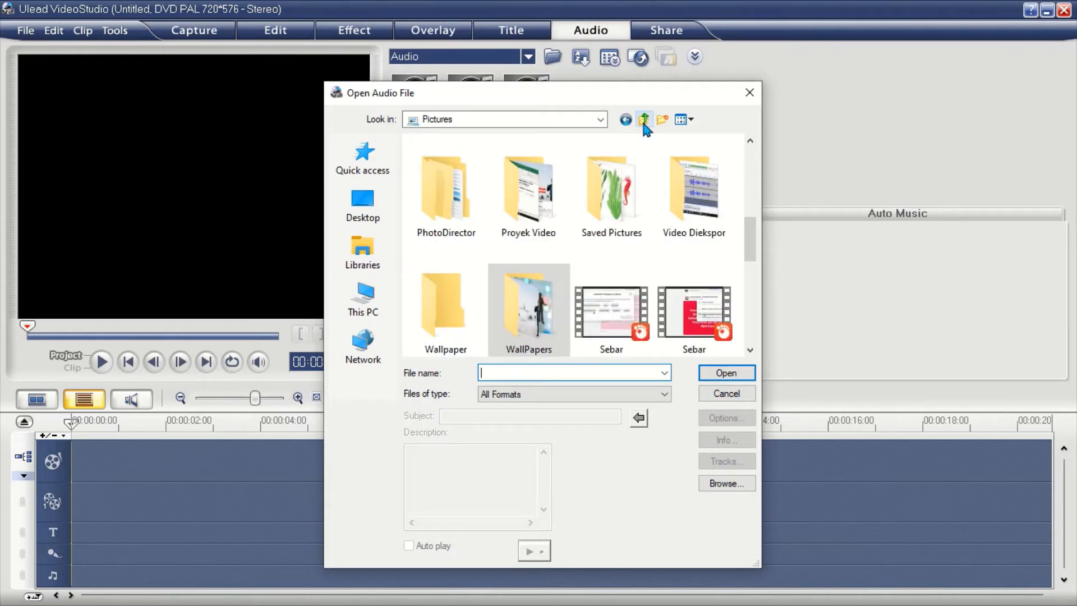
{"action": "left_click", "coordinate": [645, 127]}
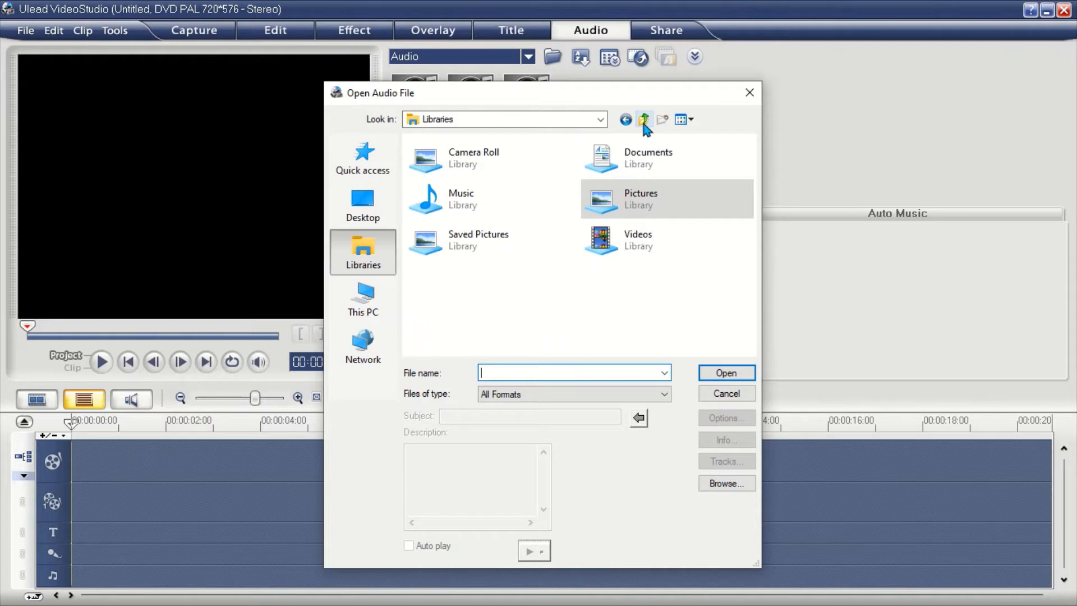
{"action": "left_click", "coordinate": [614, 255]}
{"action": "double_click", "coordinate": [465, 209]}
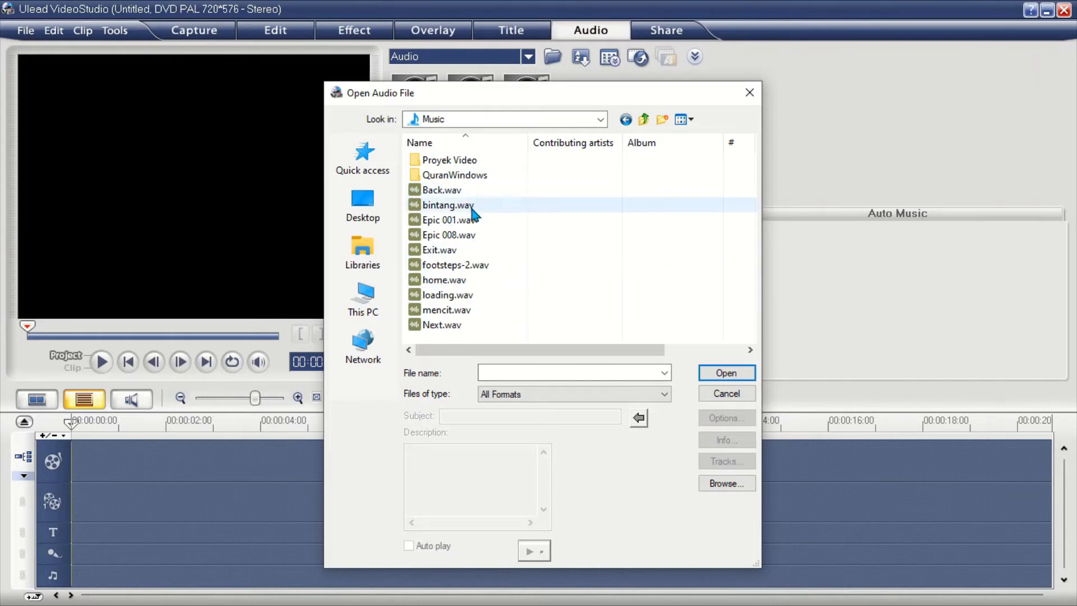
{"action": "double_click", "coordinate": [475, 274]}
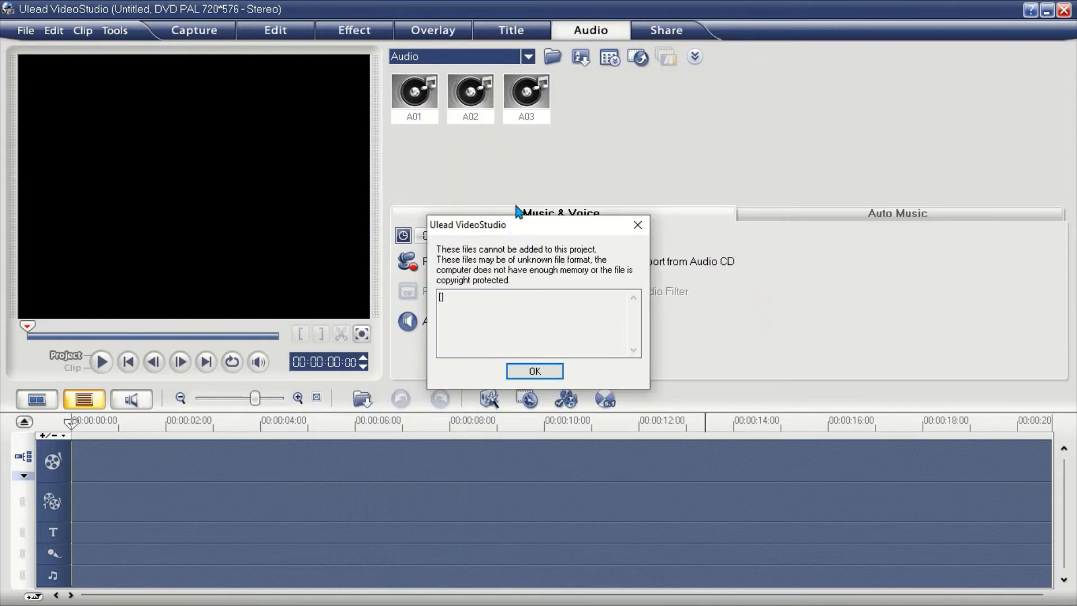
{"action": "left_click", "coordinate": [533, 368]}
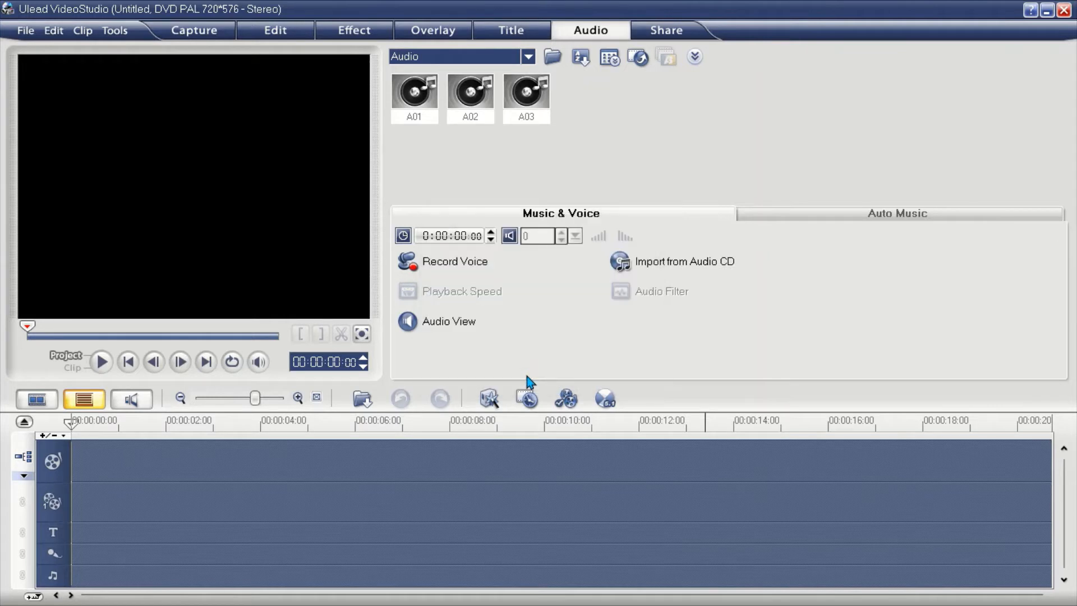
Import loading.wav from the Music library into the Audio category and preview it.
{"action": "left_click", "coordinate": [554, 58]}
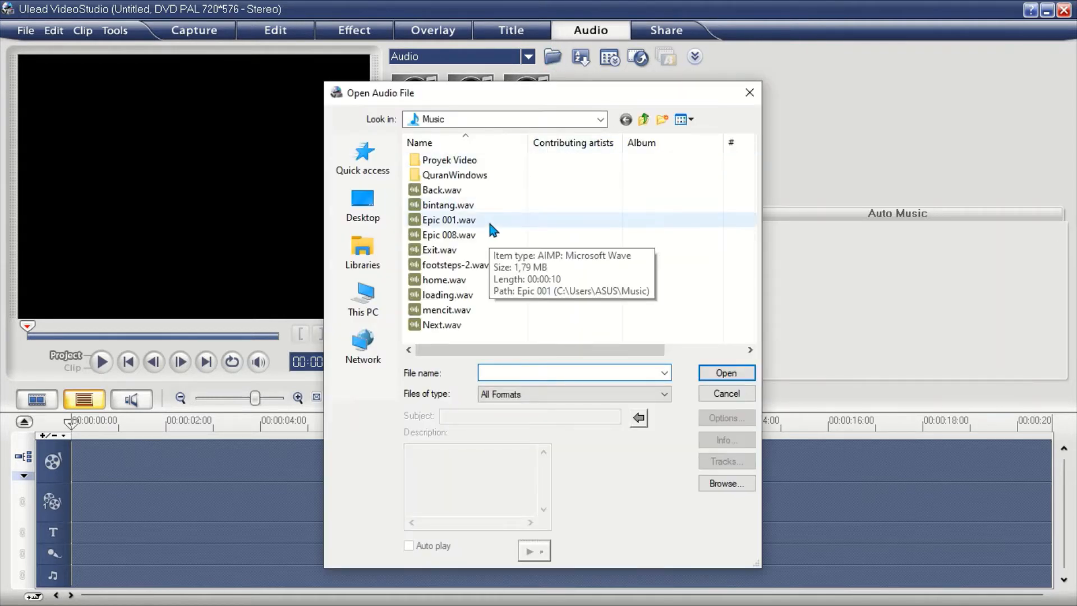
{"action": "left_click", "coordinate": [476, 267]}
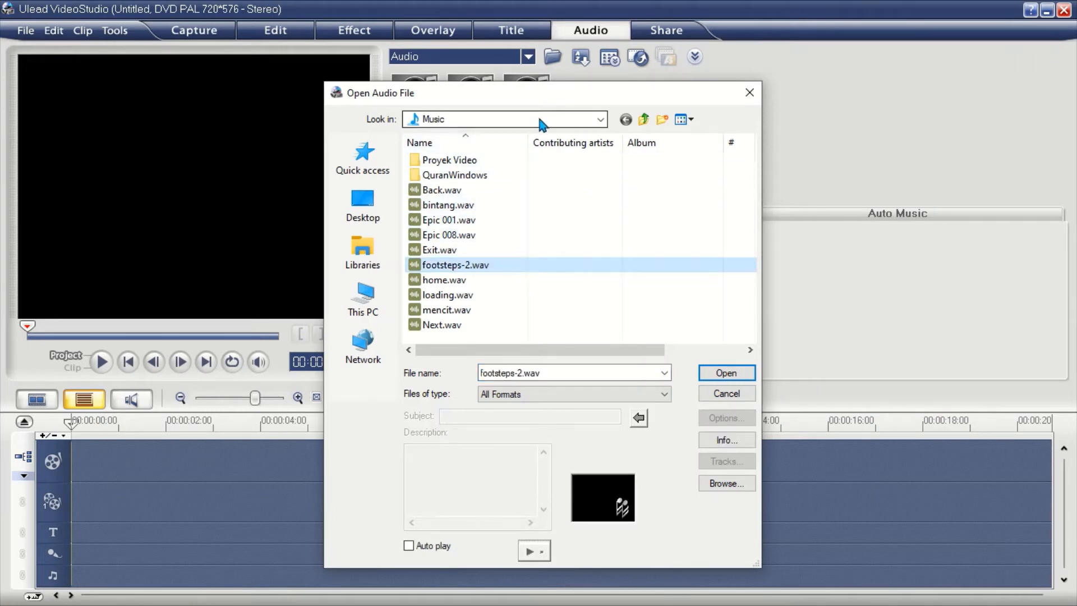
{"action": "double_click", "coordinate": [436, 295]}
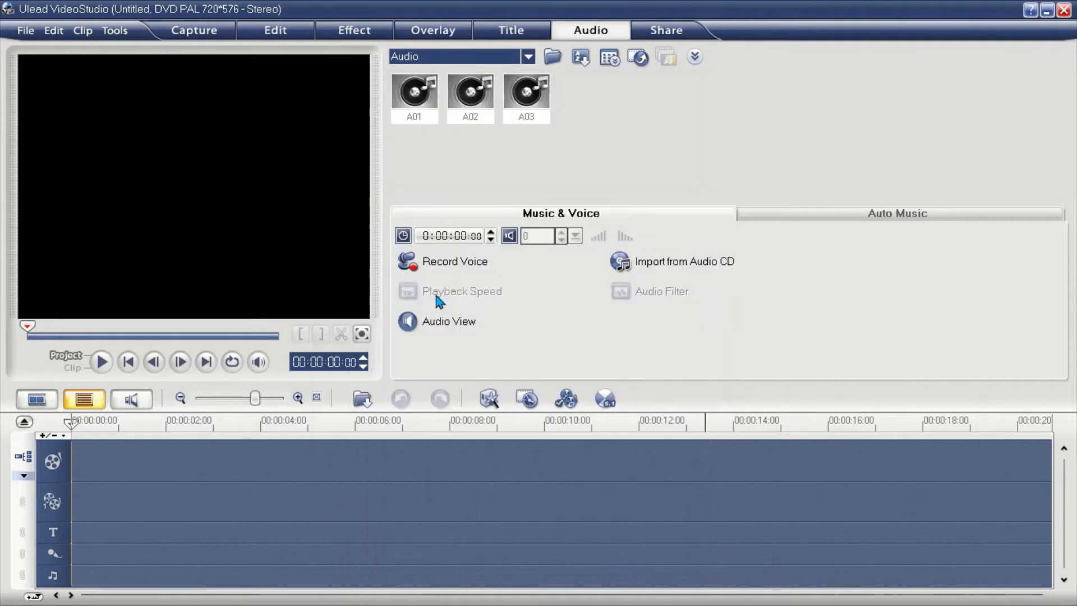
{"action": "left_click", "coordinate": [101, 362]}
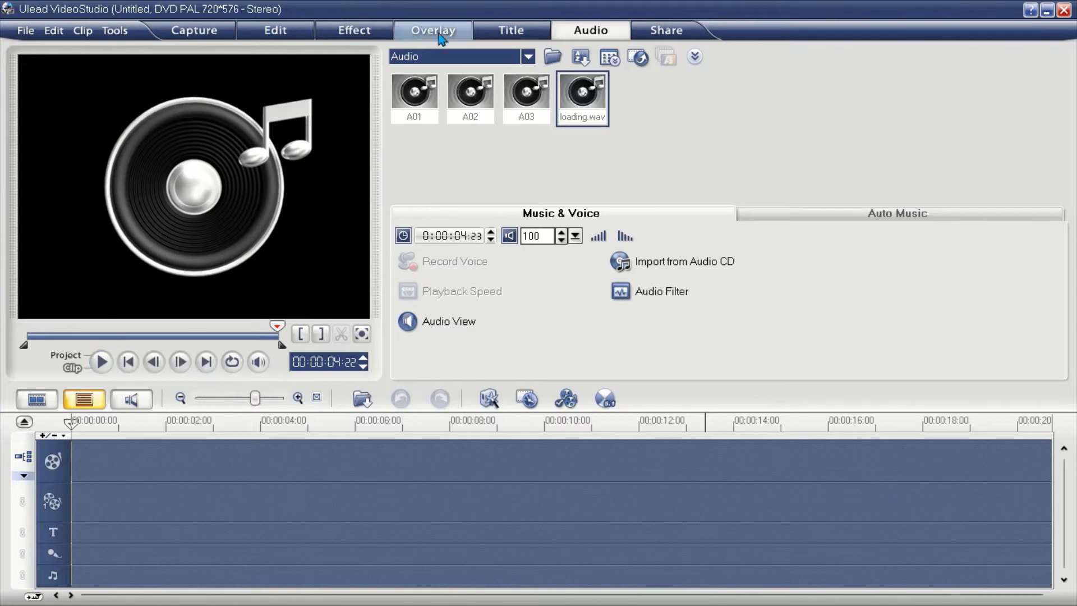
Preview the audio clips A01 and A02 from the media library.
{"action": "left_click", "coordinate": [409, 115]}
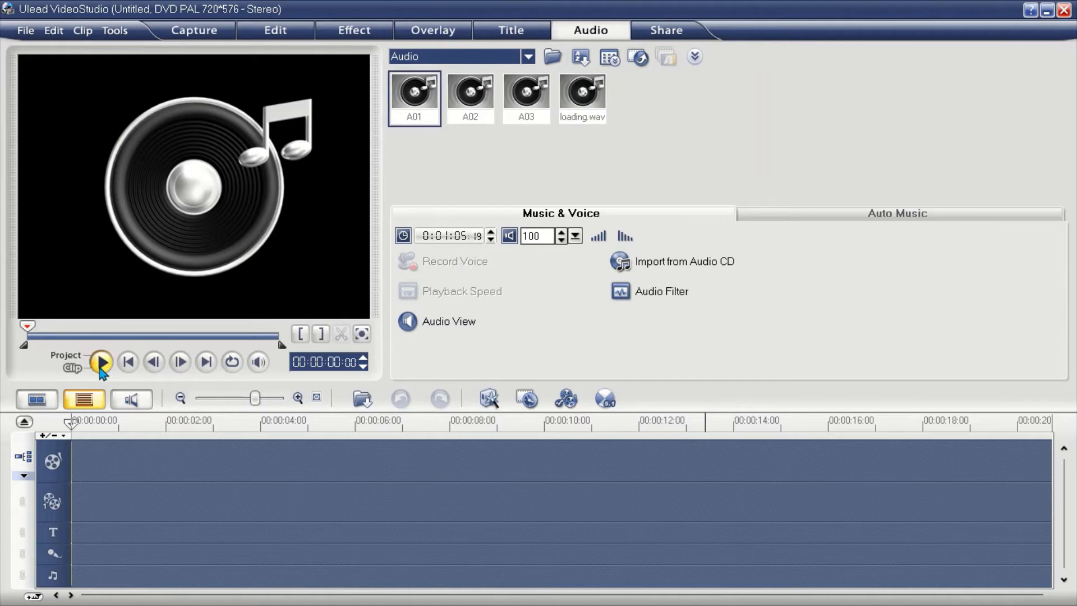
{"action": "left_click", "coordinate": [102, 371]}
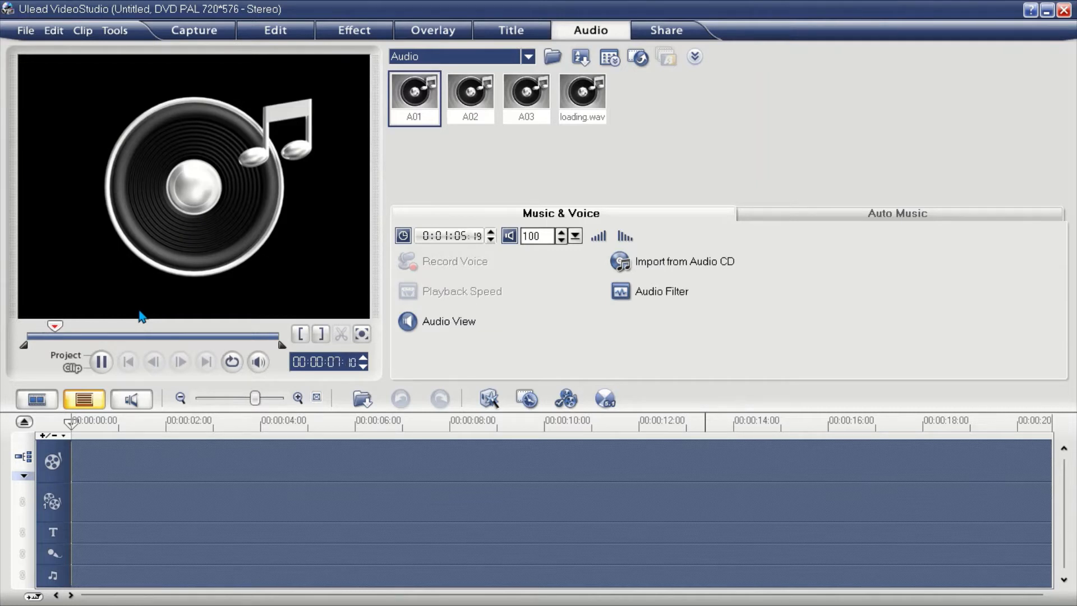
{"action": "left_click", "coordinate": [471, 109]}
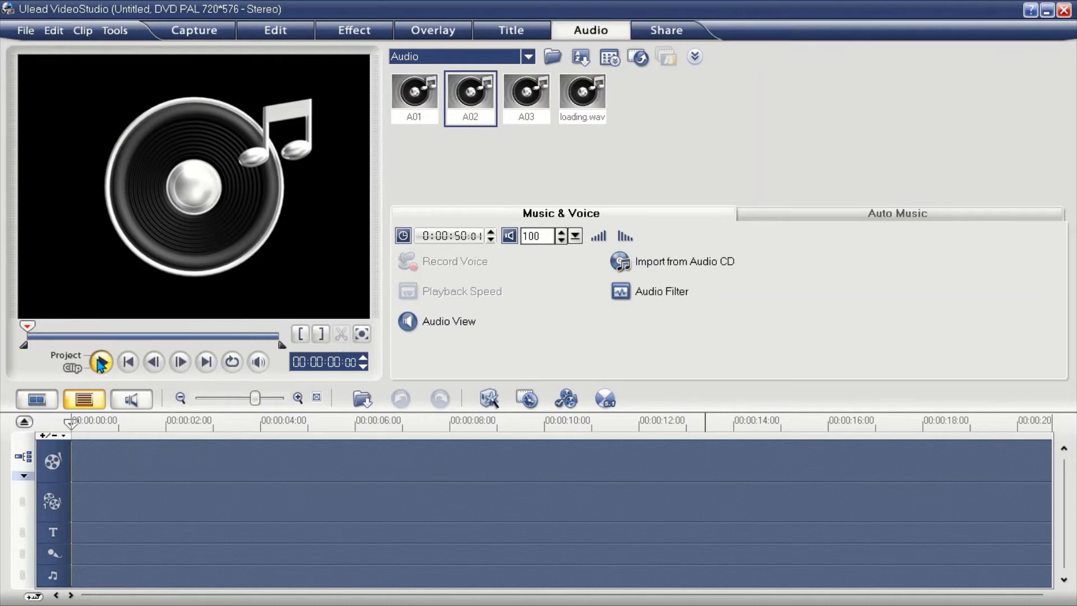
{"action": "left_click", "coordinate": [102, 362]}
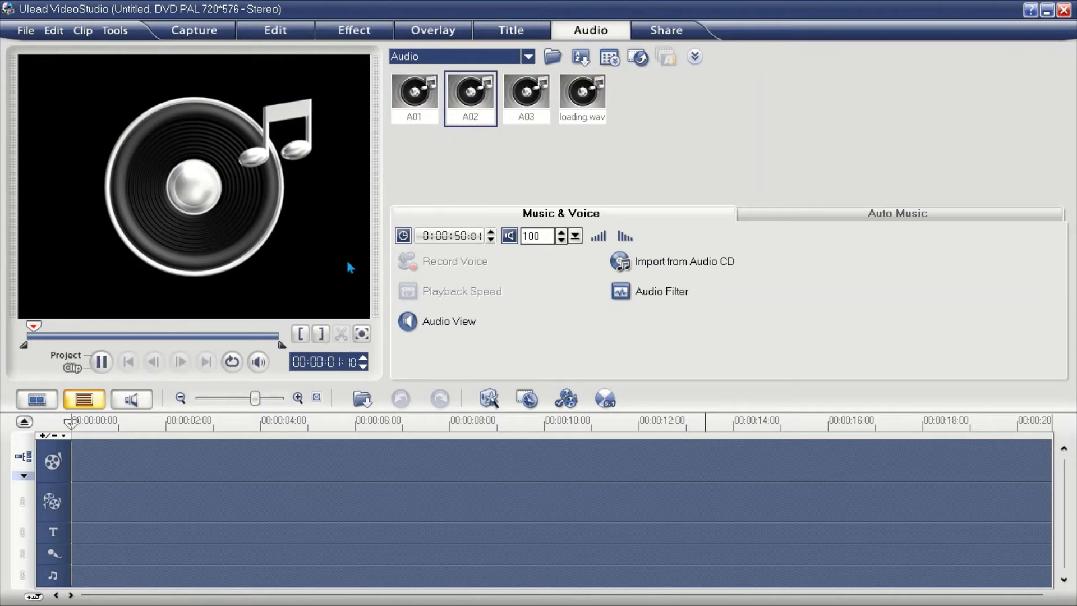
Switch the media library to the Video category, preview the V01 clip and clear the selection.
{"action": "left_click", "coordinate": [528, 56]}
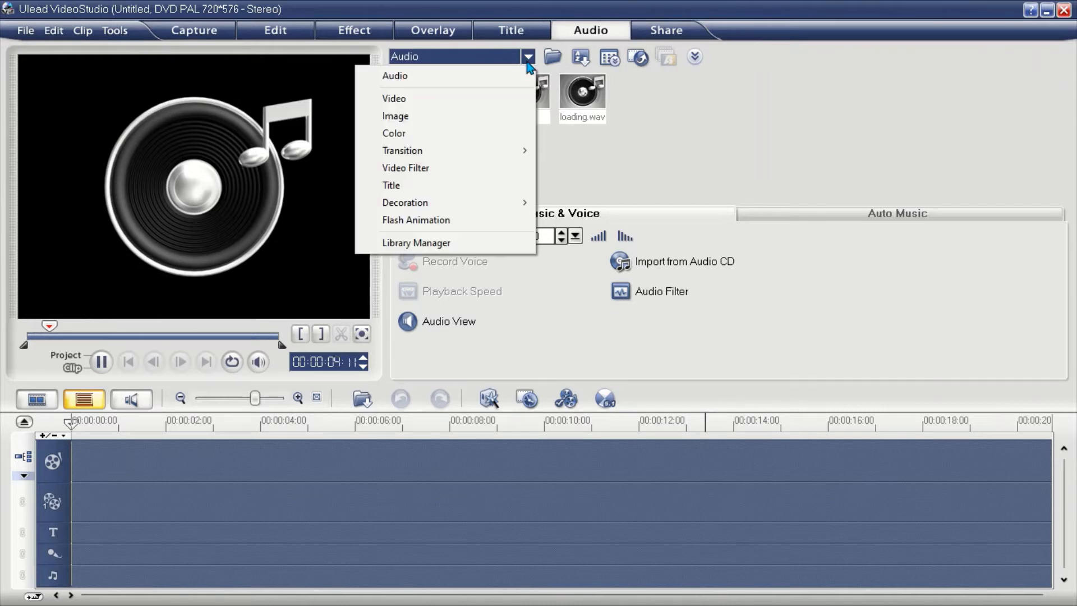
{"action": "left_click", "coordinate": [489, 99]}
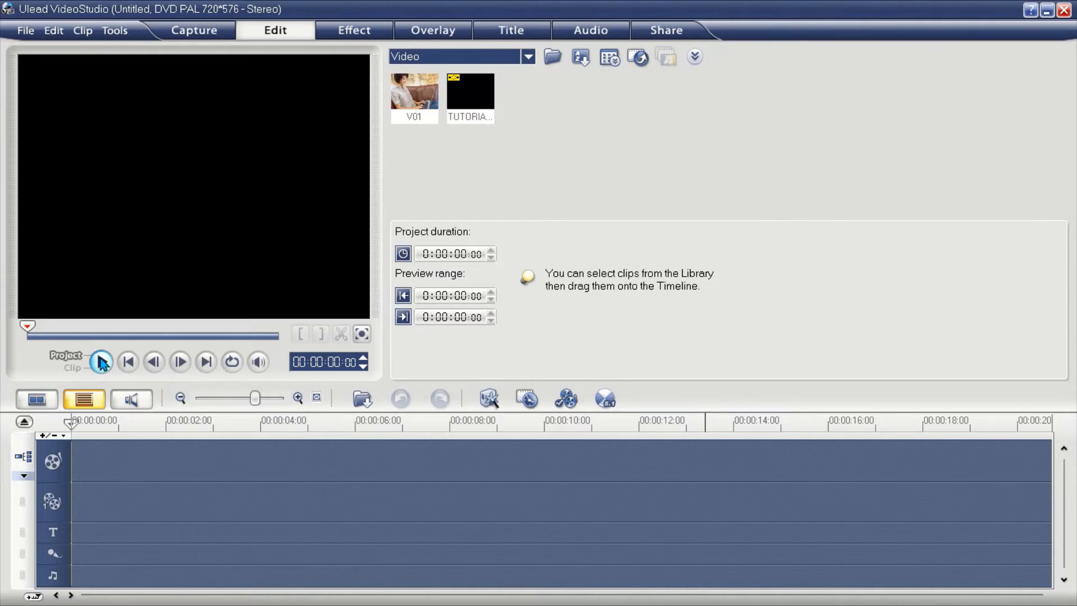
{"action": "left_click", "coordinate": [418, 107]}
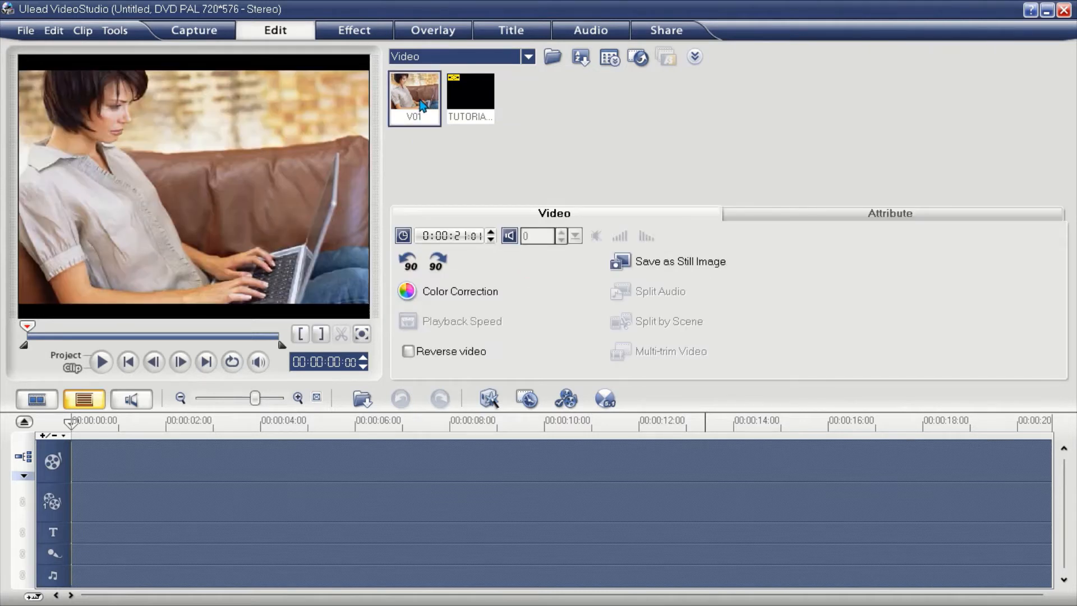
{"action": "left_click", "coordinate": [100, 363]}
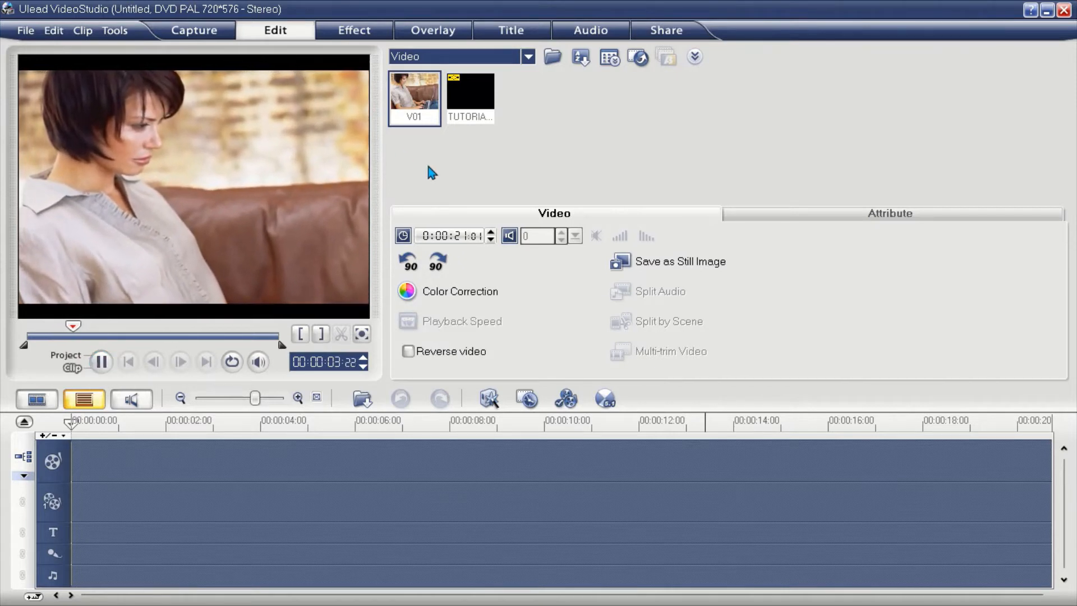
{"action": "left_click", "coordinate": [548, 133]}
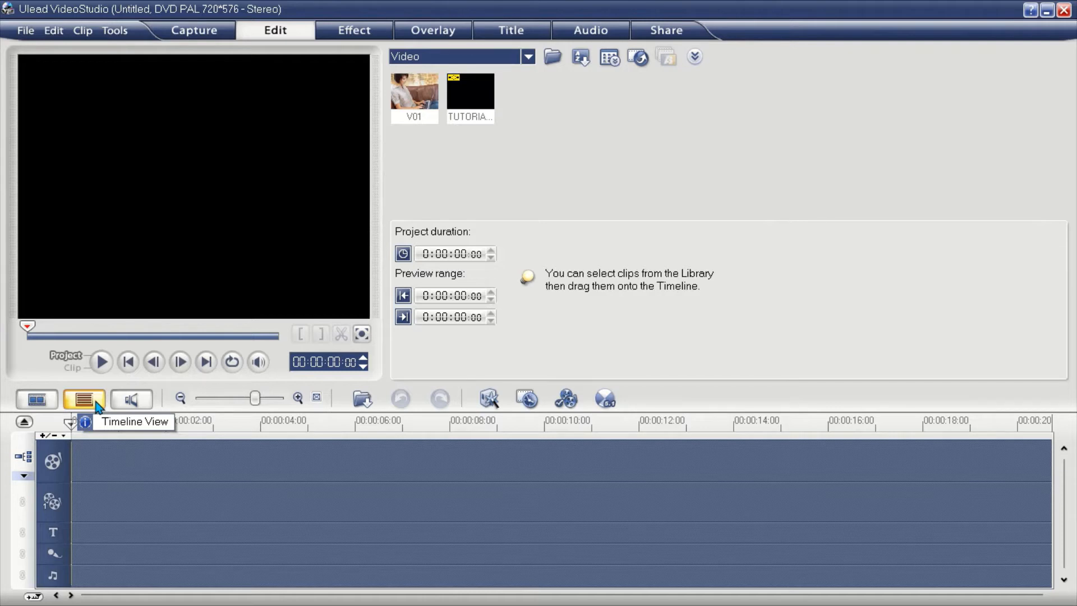
Compare the project's Storyboard, Timeline and Audio views, finishing in Audio View.
{"action": "left_click", "coordinate": [25, 400]}
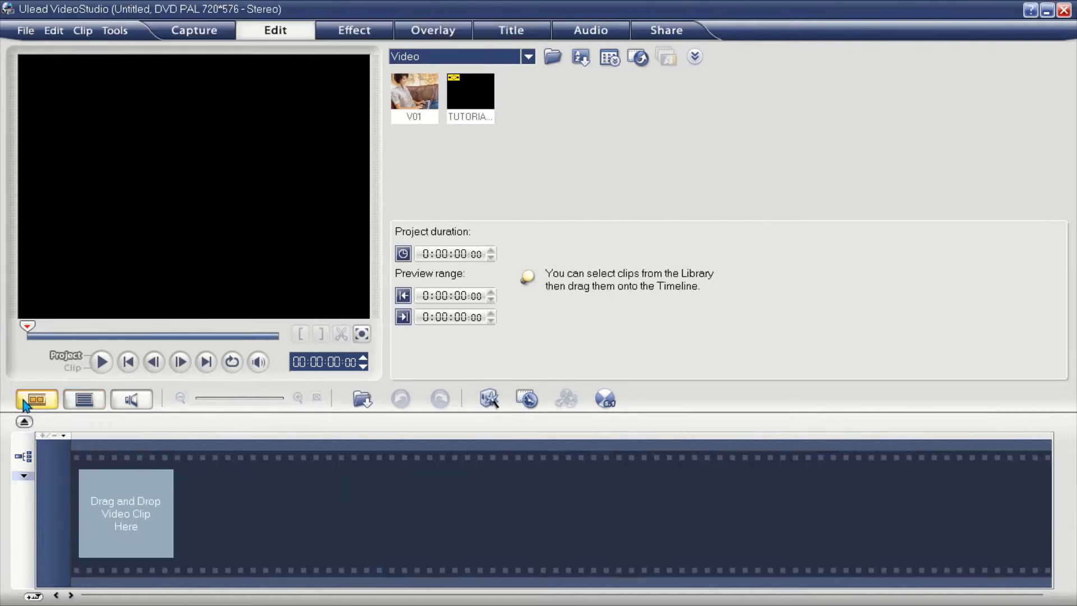
{"action": "left_click", "coordinate": [149, 403]}
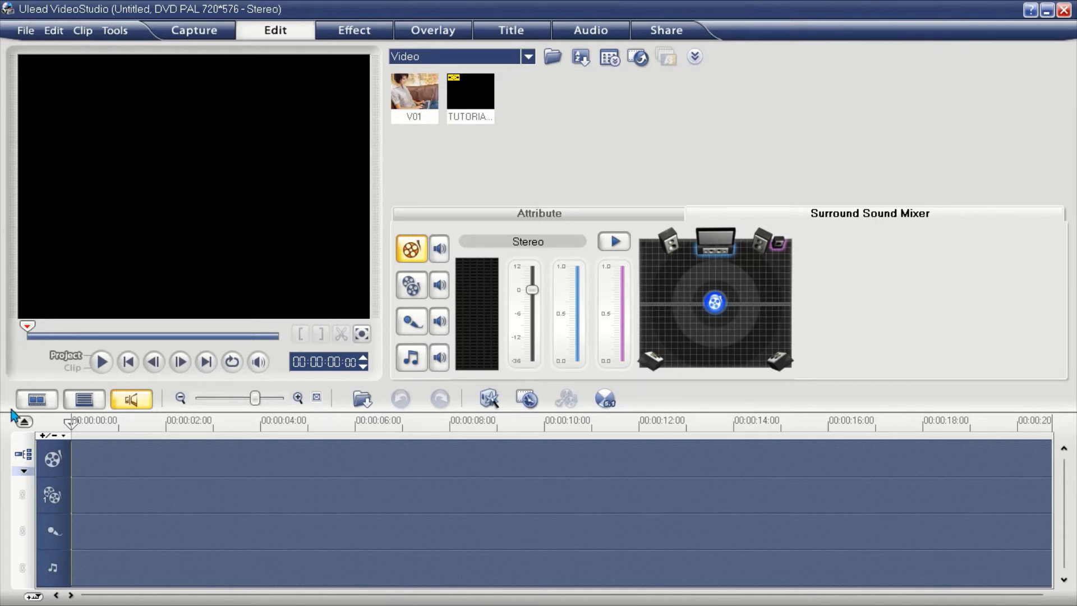
{"action": "left_click", "coordinate": [34, 403]}
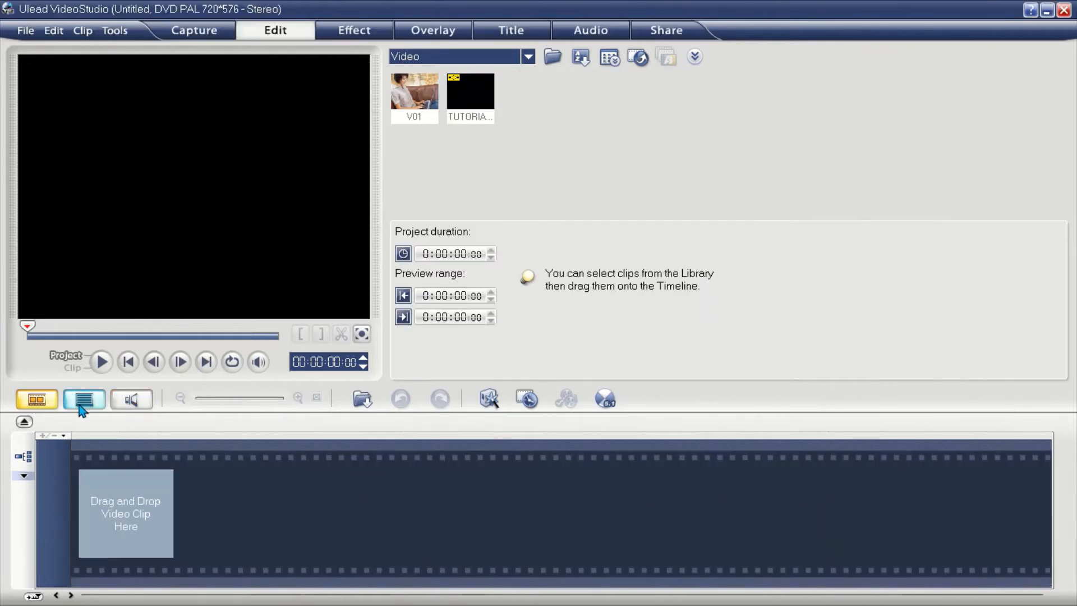
{"action": "left_click", "coordinate": [84, 399]}
{"action": "left_click", "coordinate": [130, 400]}
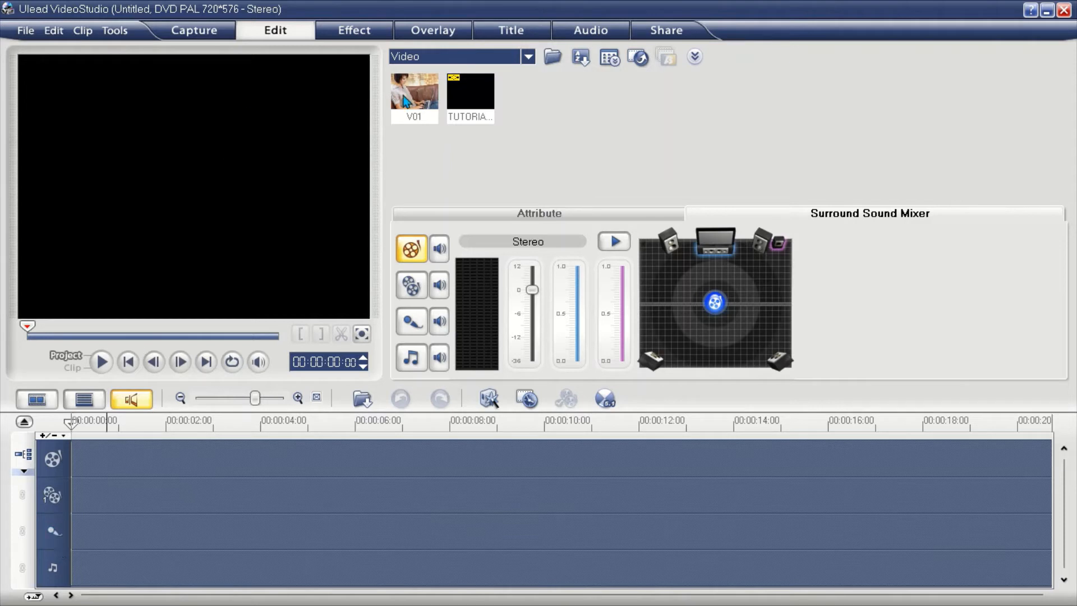
Place the V01 clip at the start of the Video Track and move the playhead to about 00:00:06:08.
{"action": "left_click_drag", "start_coordinate": [424, 90], "coordinate": [82, 468]}
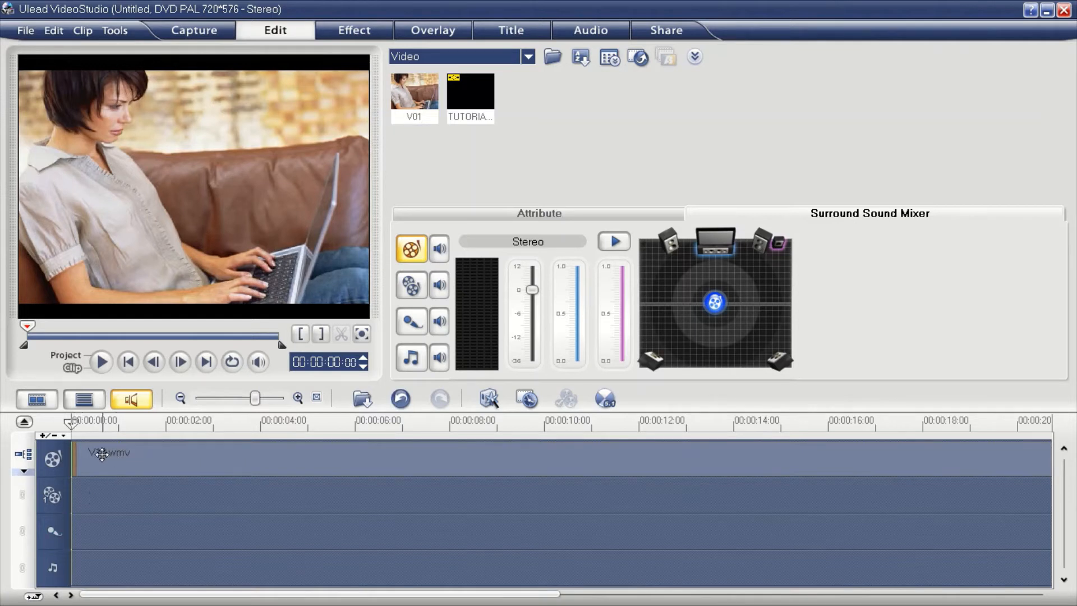
{"action": "left_click", "coordinate": [71, 422]}
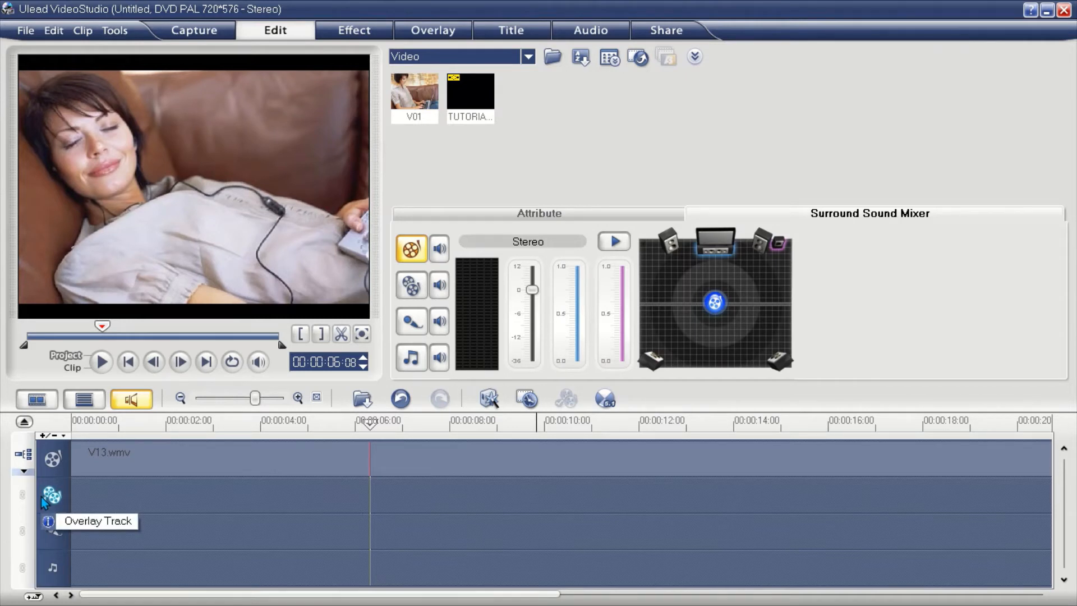
Try to place the video beginning "TUTORIAL PENGISIAN" on the Overlay Track at about 3 seconds, without relinking its file.
{"action": "left_click_drag", "start_coordinate": [406, 103], "coordinate": [307, 363]}
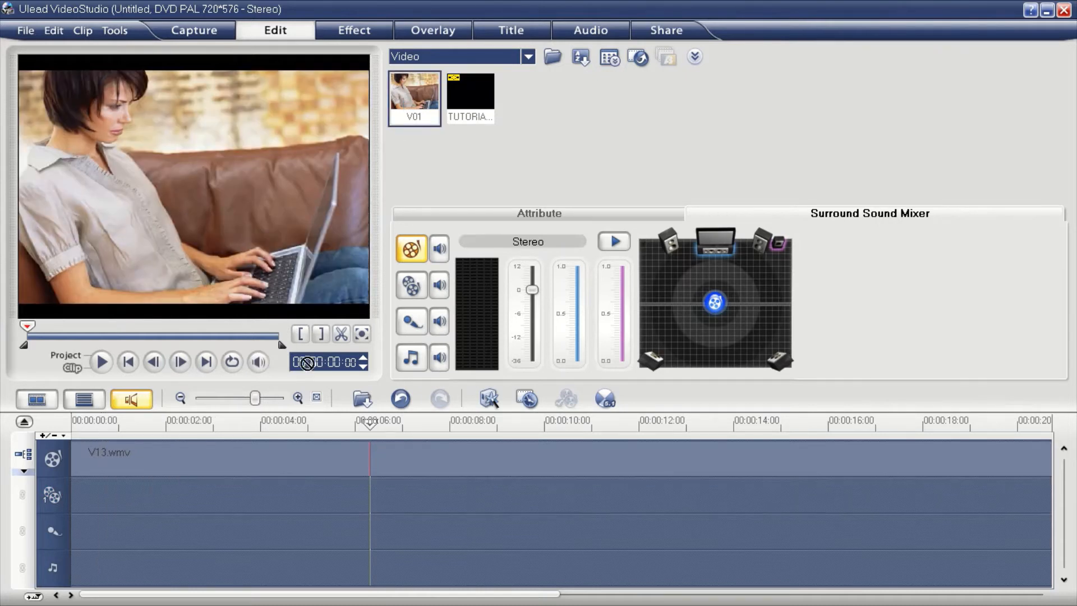
{"action": "left_click_drag", "start_coordinate": [454, 143], "coordinate": [457, 140]}
{"action": "left_click", "coordinate": [484, 83]}
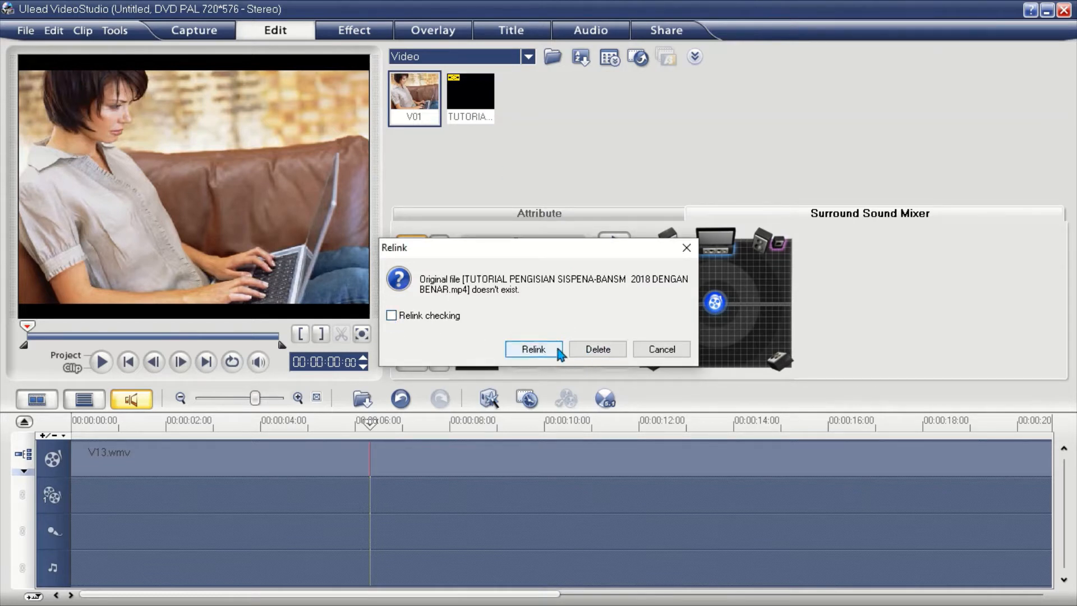
{"action": "left_click", "coordinate": [655, 354]}
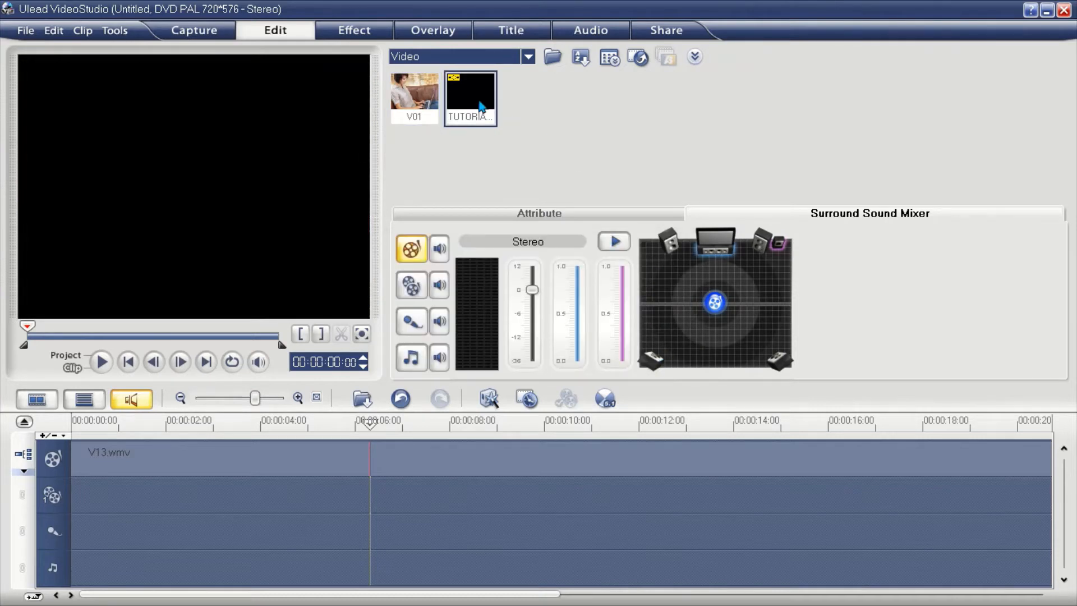
{"action": "left_click_drag", "start_coordinate": [463, 145], "coordinate": [72, 491]}
{"action": "left_click_drag", "start_coordinate": [460, 124], "coordinate": [214, 488]}
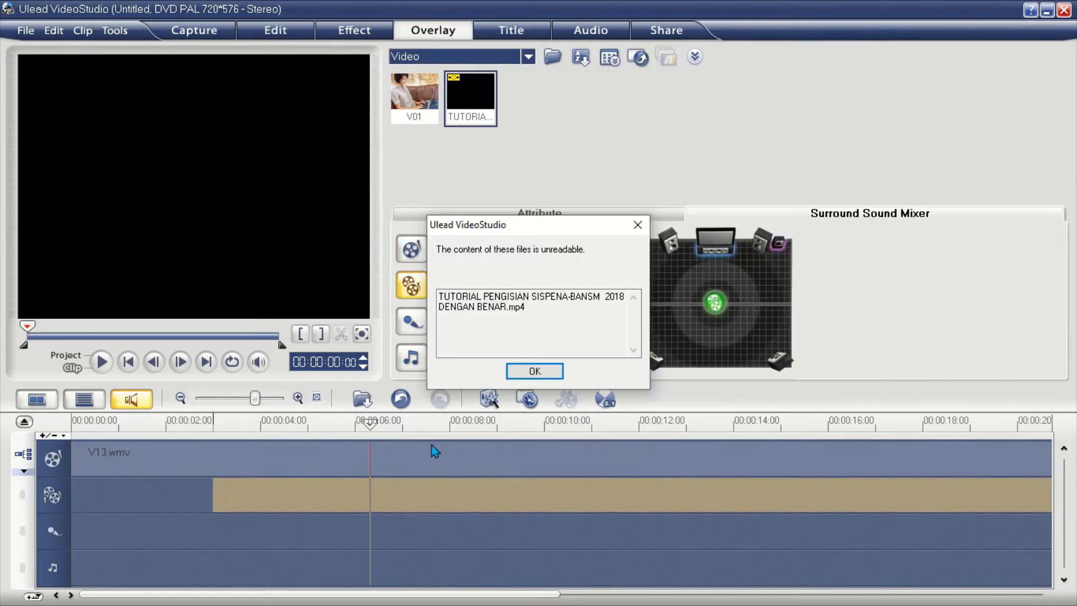
{"action": "left_click", "coordinate": [526, 372]}
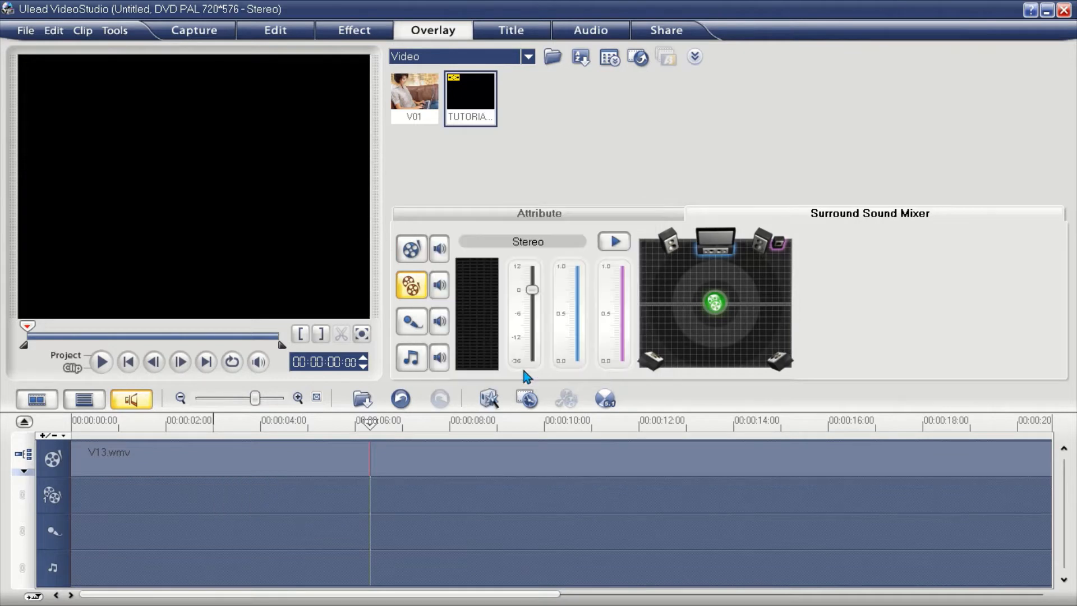
Delete the thumbnail of the video beginning "TUTORIAL PENGISIAN" from the Video library.
{"action": "right_click", "coordinate": [469, 104]}
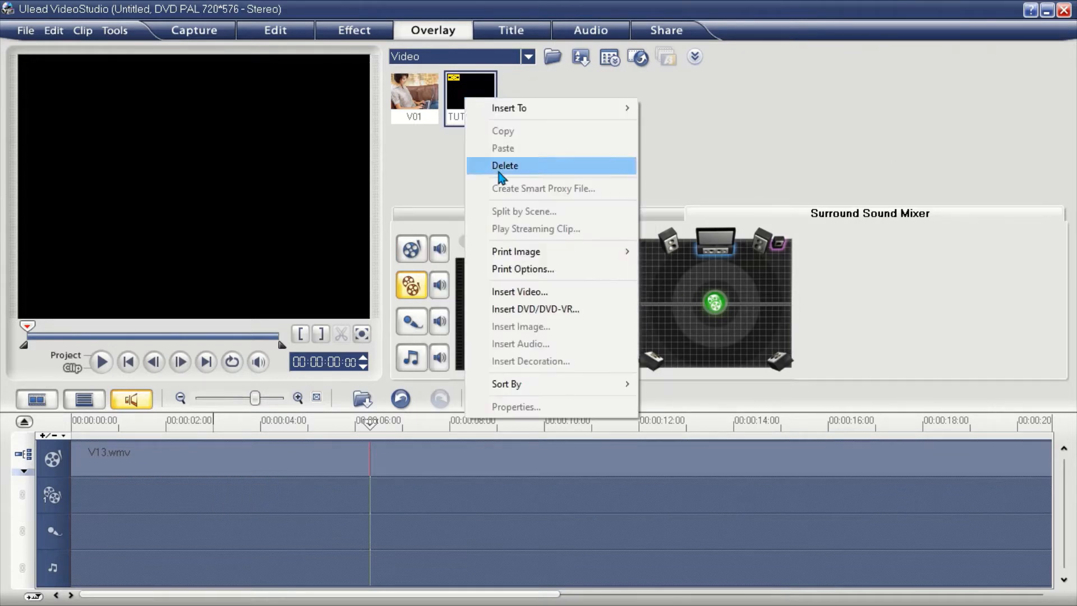
{"action": "left_click", "coordinate": [483, 164]}
{"action": "left_click", "coordinate": [508, 325]}
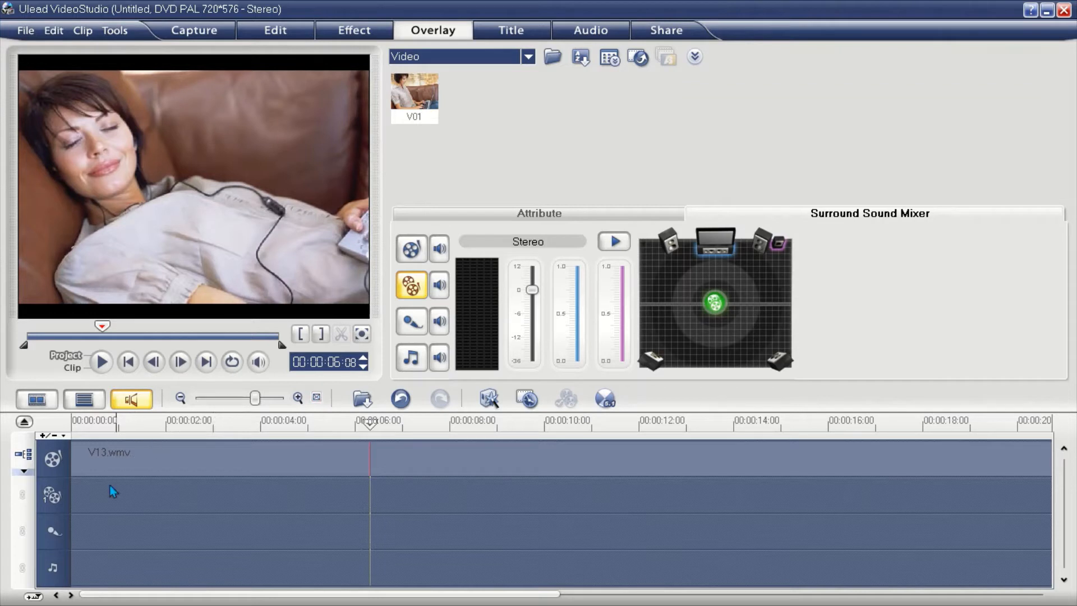
Place the V01 clip on the Overlay Track, starting at about 00:00:00:07.
{"action": "left_click_drag", "start_coordinate": [431, 121], "coordinate": [86, 496]}
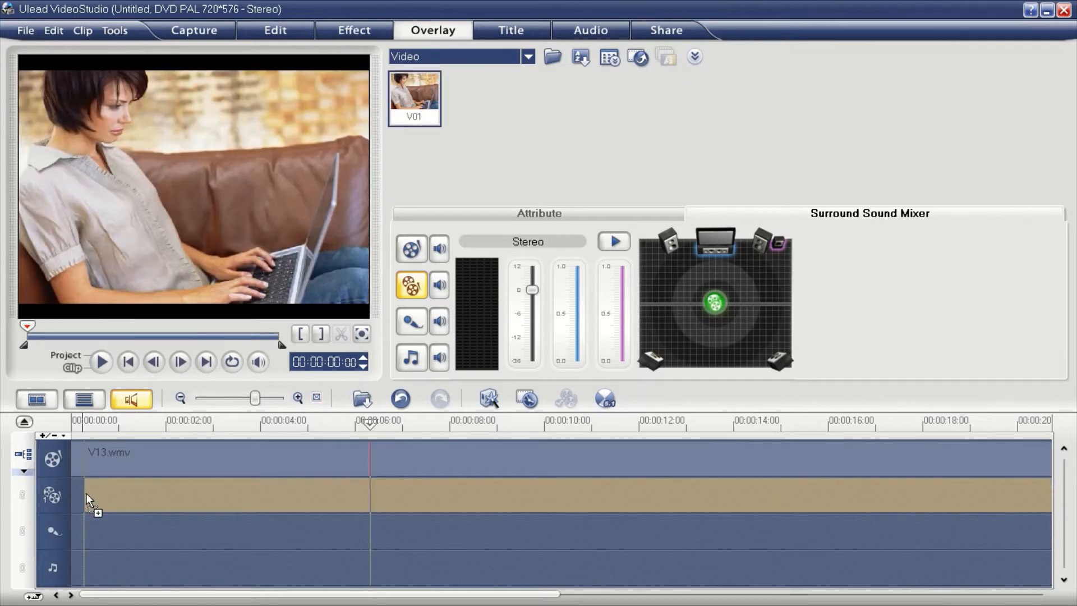
{"action": "left_click_drag", "start_coordinate": [86, 493], "coordinate": [86, 493]}
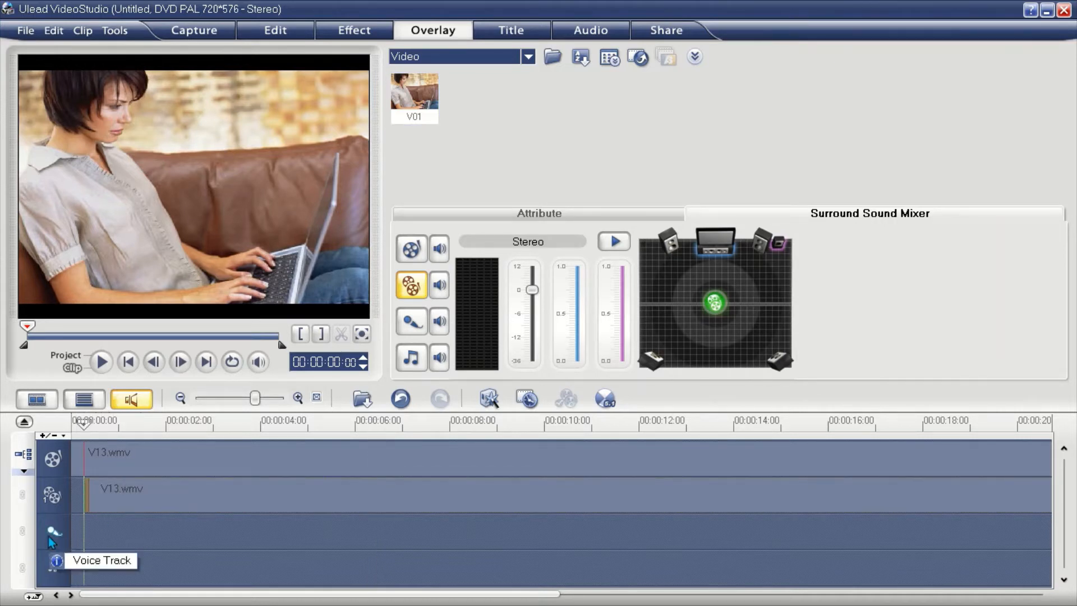
Open the Audio library and place loading.wav near the start of the Voice Track and A03 near the start of the Music Track.
{"action": "left_click", "coordinate": [528, 57]}
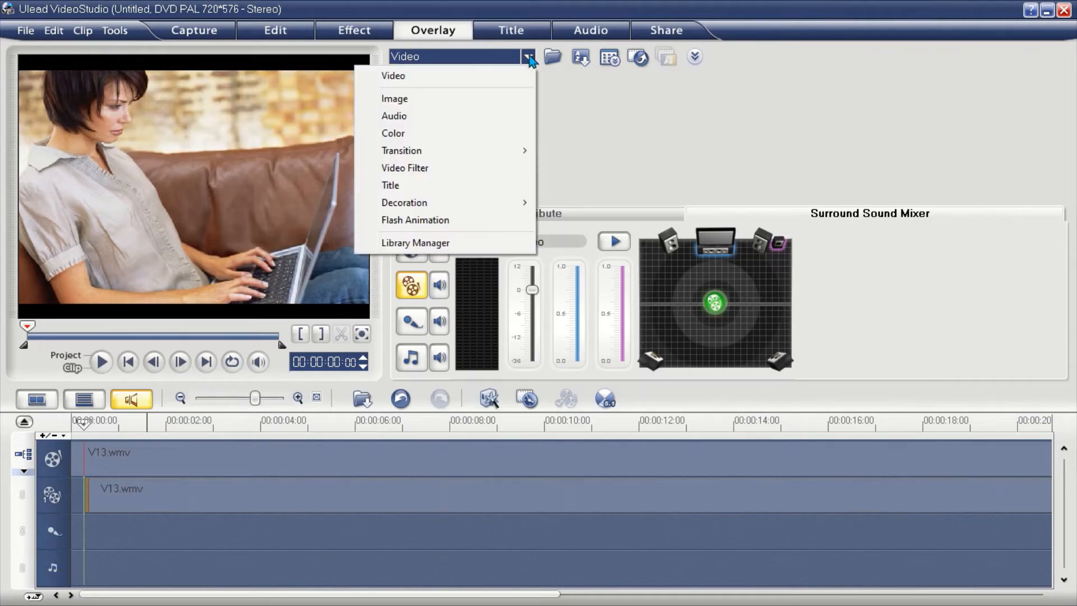
{"action": "left_click", "coordinate": [450, 115]}
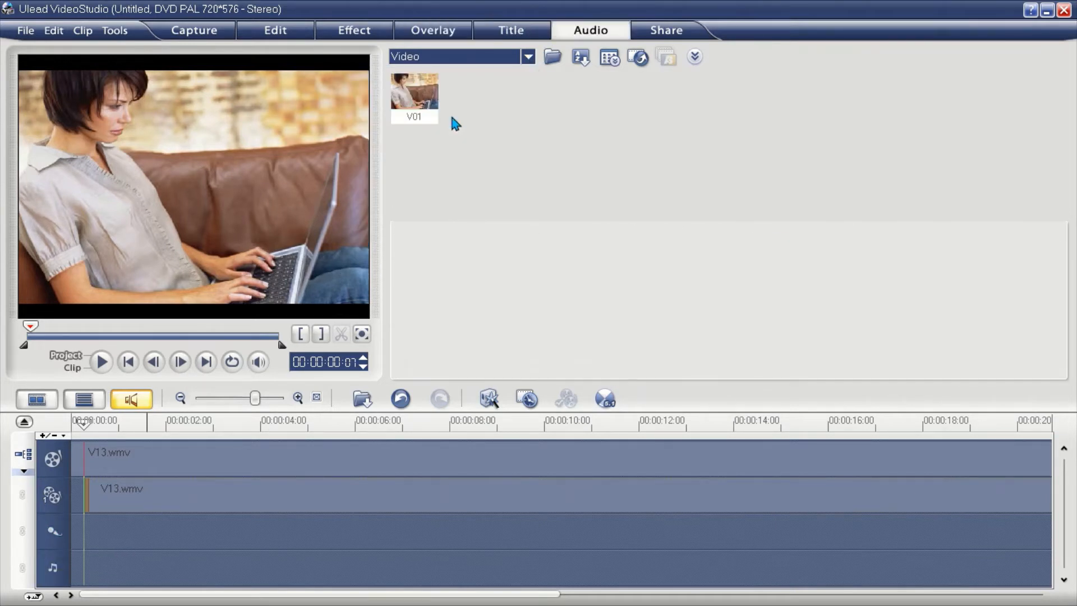
{"action": "left_click_drag", "start_coordinate": [590, 117], "coordinate": [99, 540]}
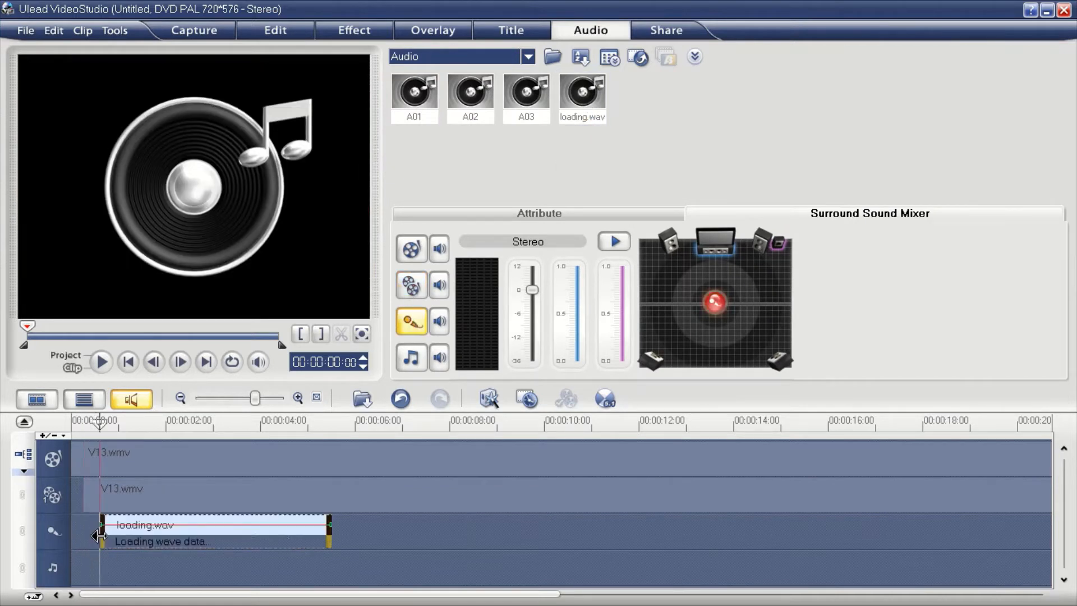
{"action": "mouse_move", "coordinate": [525, 95]}
{"action": "left_mouse_down"}
{"action": "mouse_move", "coordinate": [502, 174]}
{"action": "mouse_move", "coordinate": [50, 539]}
{"action": "mouse_move", "coordinate": [85, 583]}
{"action": "left_mouse_up"}
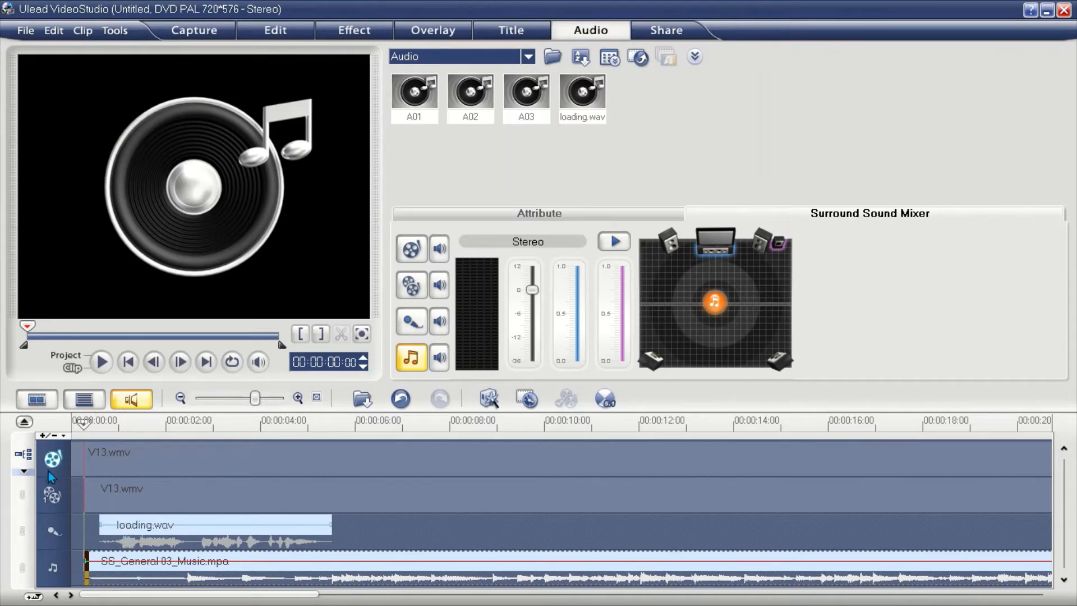
Play the whole project from about 00:00:00:05 to review its combined tracks, pausing at about 00:00:14:03.
{"action": "left_click", "coordinate": [83, 419]}
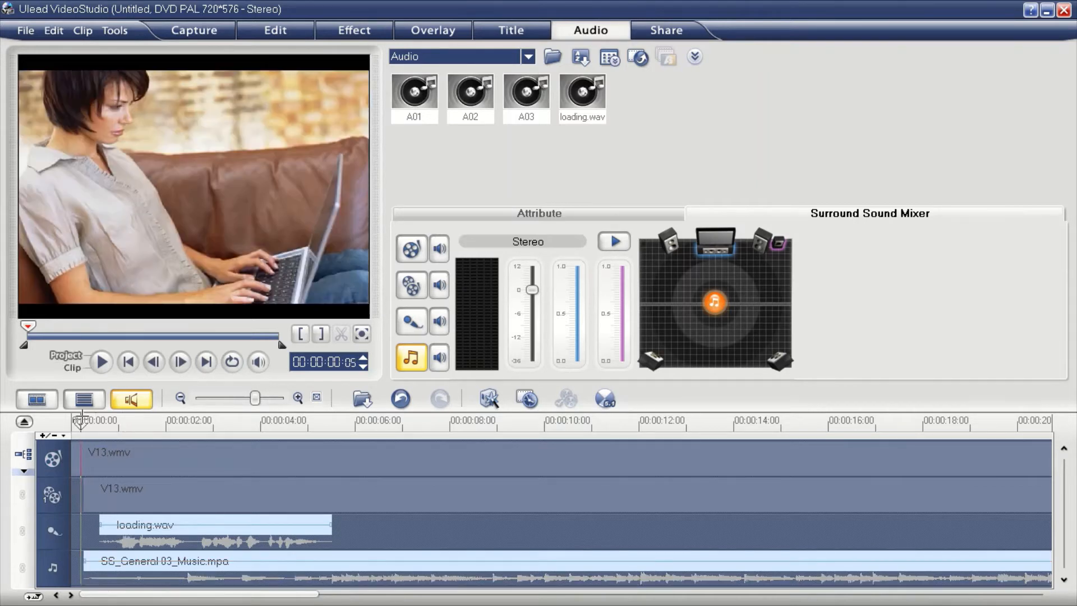
{"action": "left_click", "coordinate": [101, 362]}
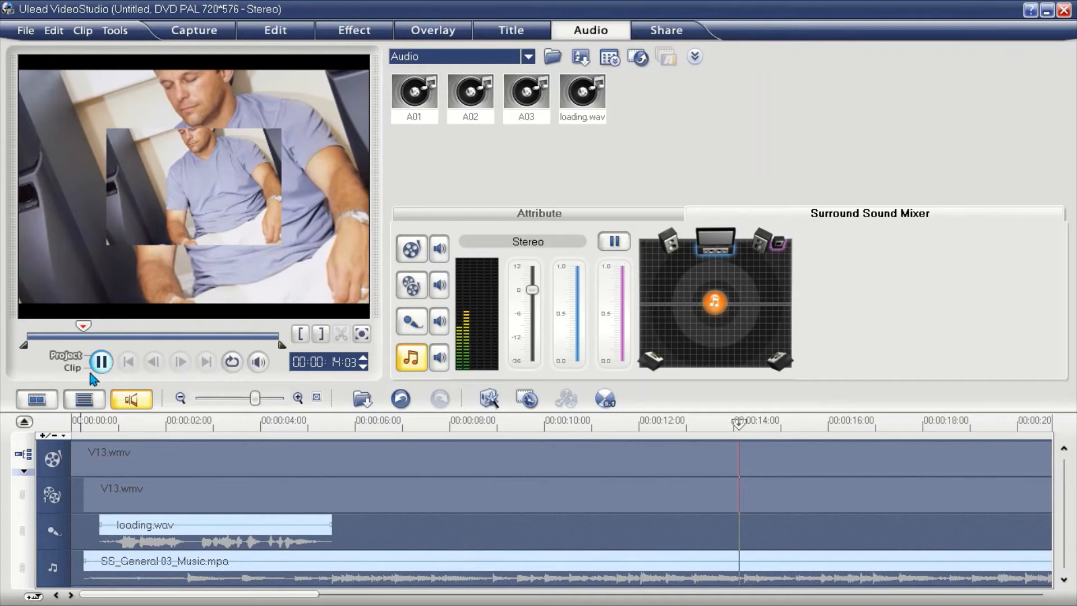
{"action": "left_click", "coordinate": [92, 373]}
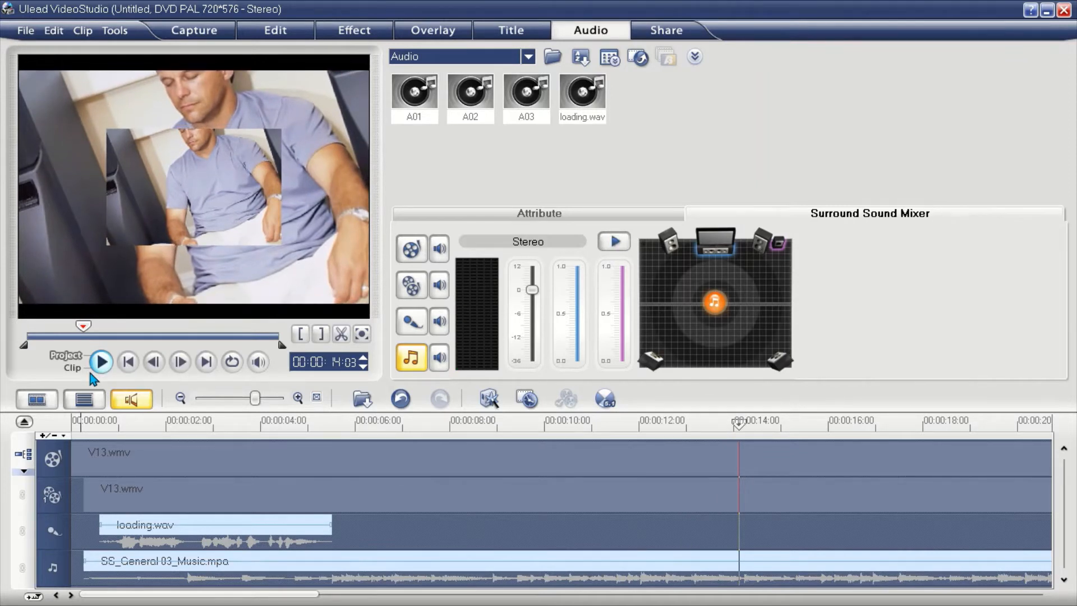
Delete the clips from the Music, Voice and Overlay Tracks, leaving only the Video Track clip.
{"action": "right_click", "coordinate": [107, 563]}
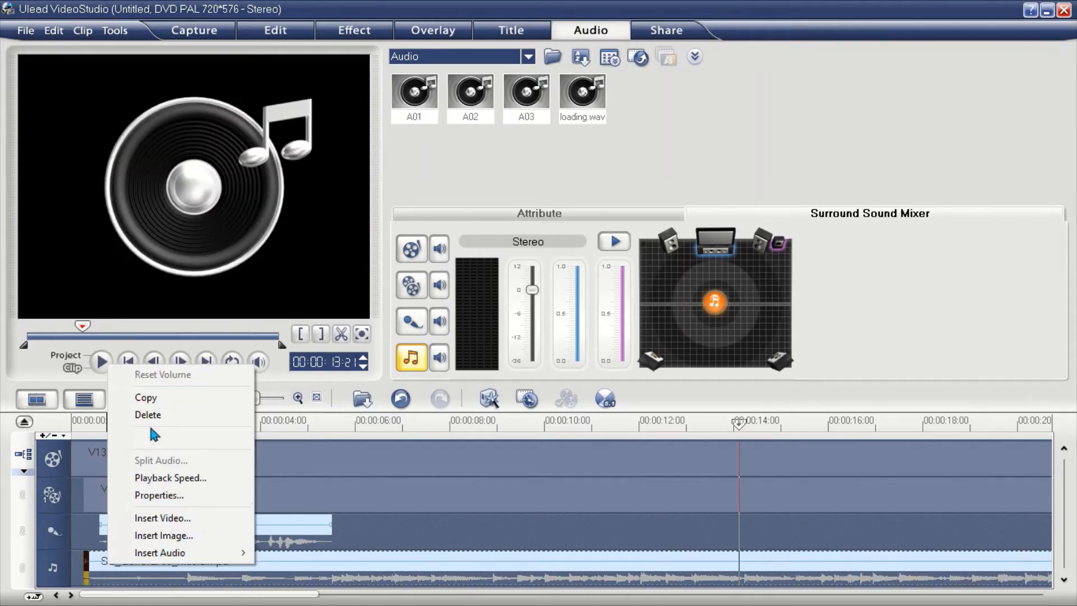
{"action": "left_click", "coordinate": [147, 414]}
{"action": "right_click", "coordinate": [116, 534]}
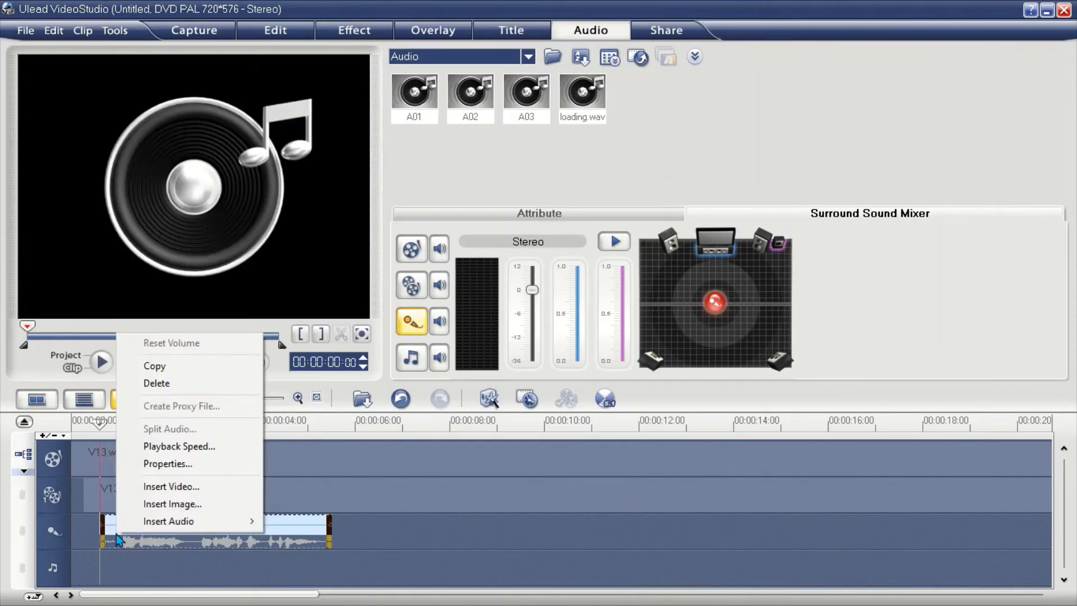
{"action": "left_click", "coordinate": [156, 383]}
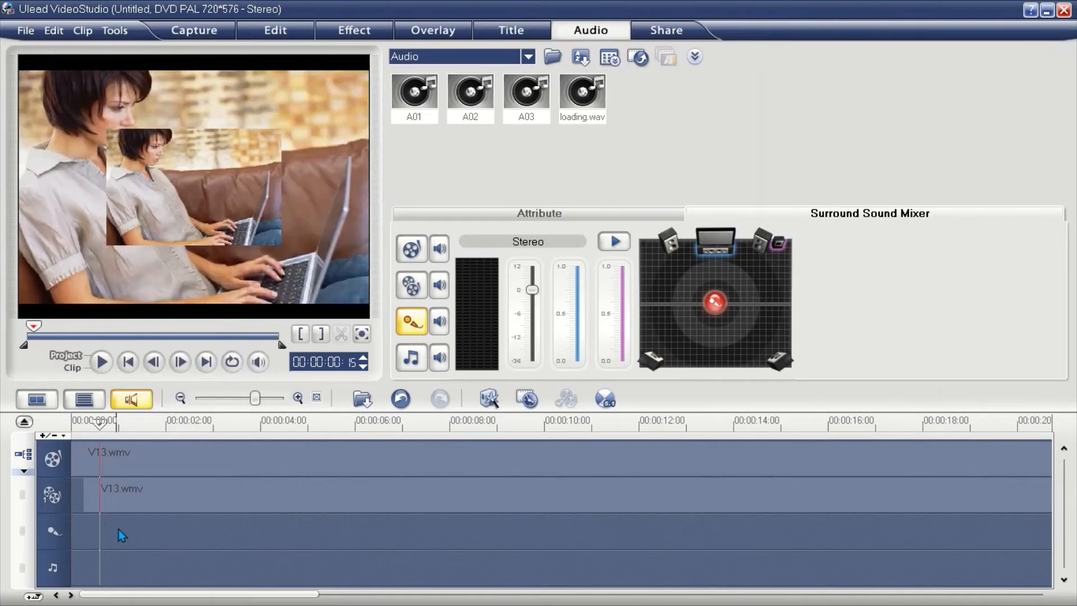
{"action": "left_click", "coordinate": [156, 504]}
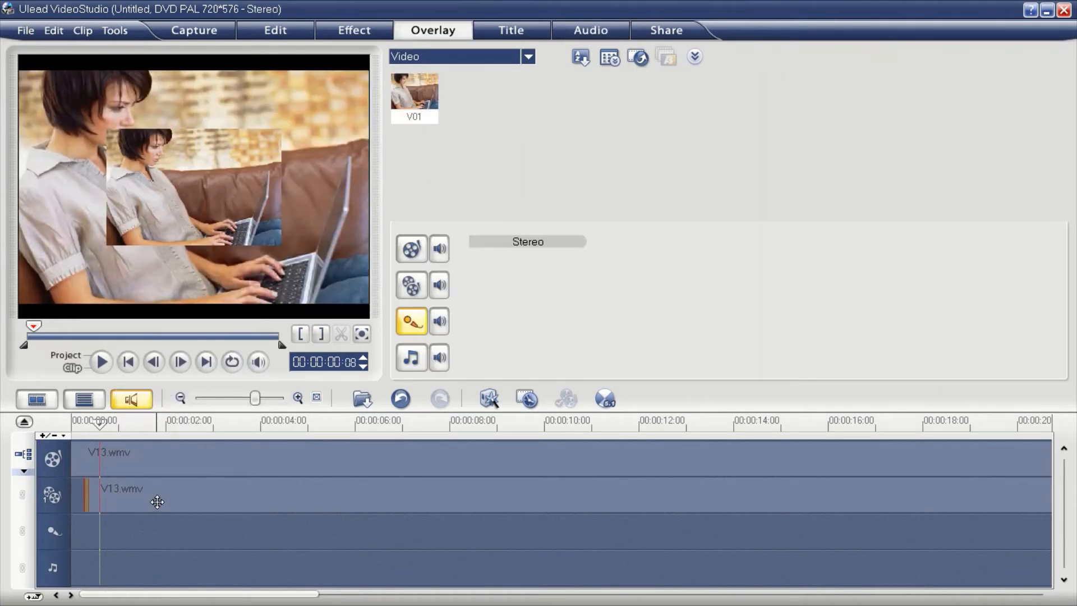
{"action": "right_click", "coordinate": [158, 505]}
{"action": "left_click", "coordinate": [202, 353]}
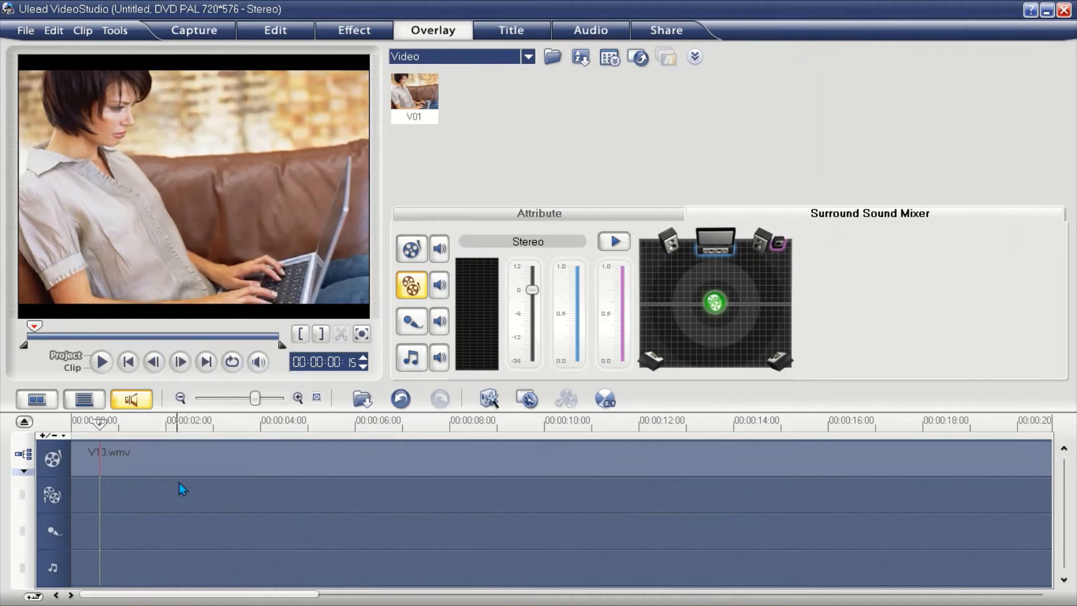
Play the Video Track clip from its beginning, jogging back to about 00:00:03:22 and replaying to about 00:00:05:11.
{"action": "left_click", "coordinate": [182, 468]}
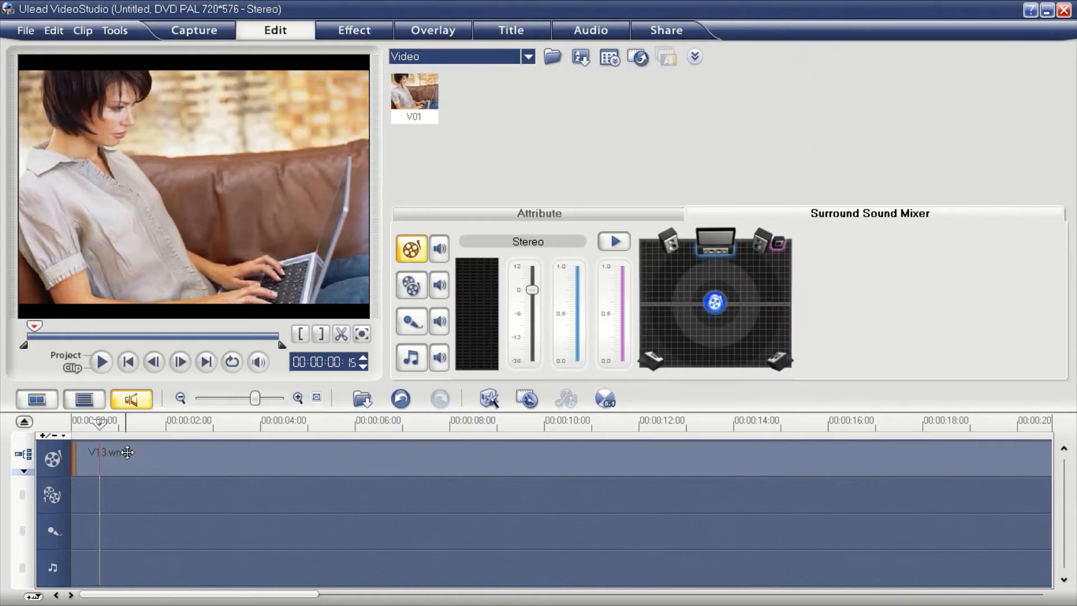
{"action": "left_click_drag", "start_coordinate": [38, 332], "coordinate": [22, 331]}
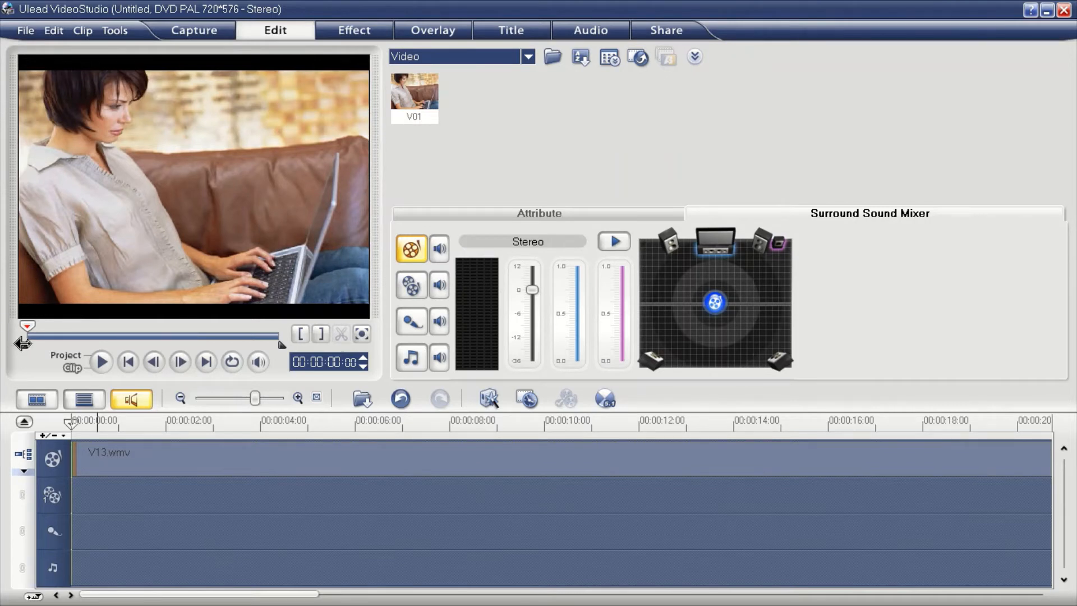
{"action": "left_click", "coordinate": [100, 362]}
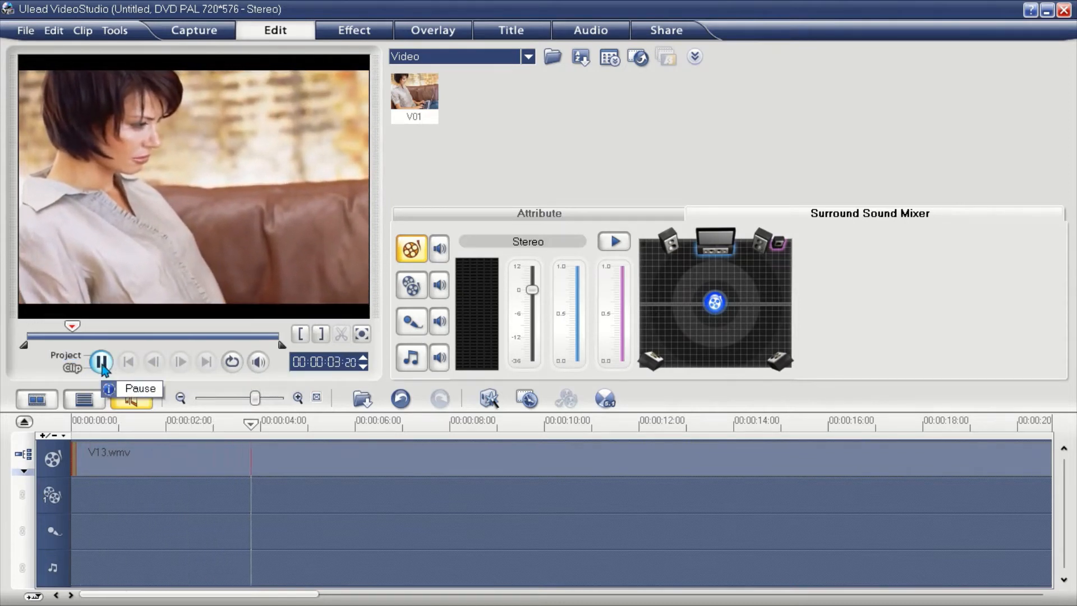
{"action": "left_click", "coordinate": [101, 362]}
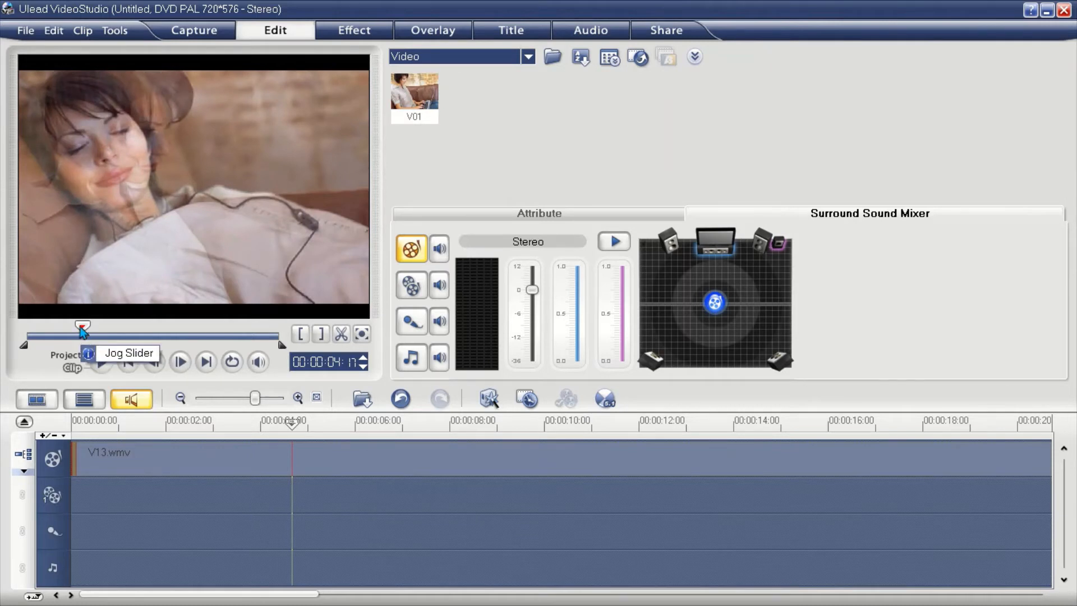
{"action": "left_click_drag", "start_coordinate": [83, 326], "coordinate": [76, 330]}
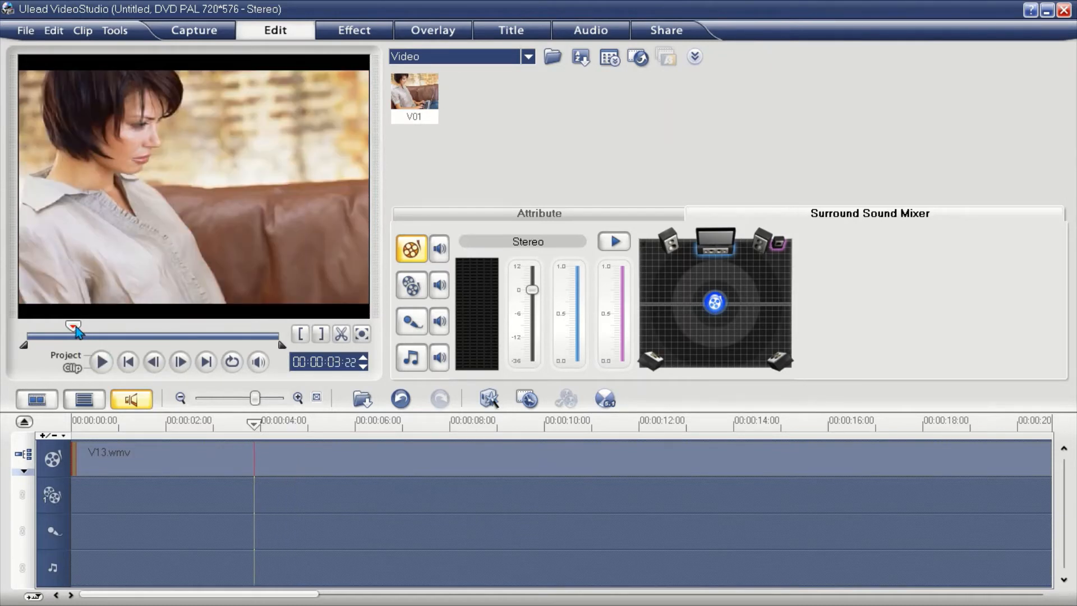
{"action": "left_click", "coordinate": [100, 362]}
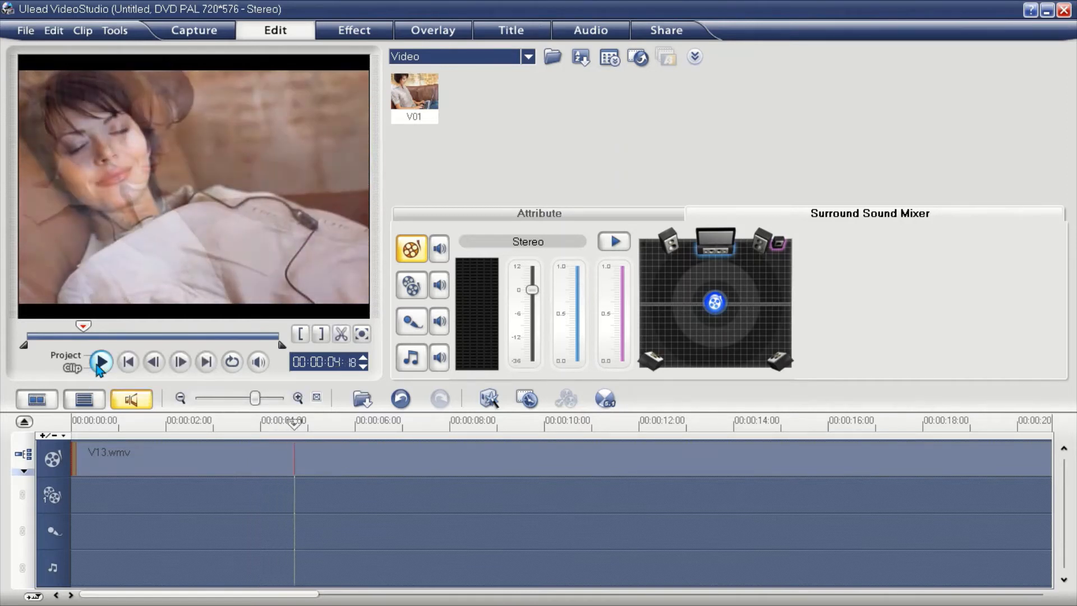
{"action": "left_click", "coordinate": [100, 362]}
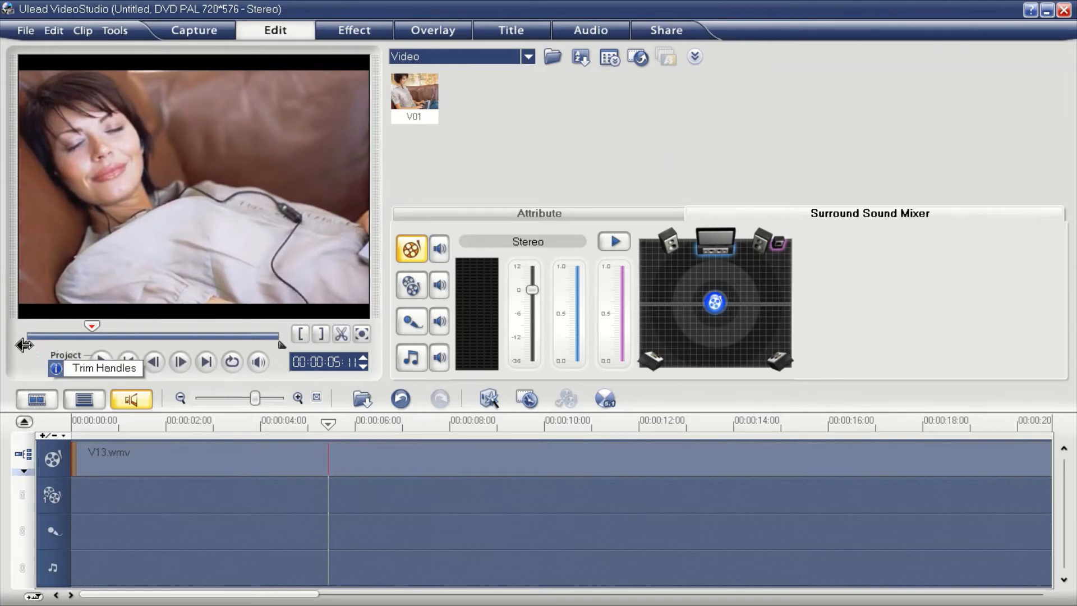
Trim the Video Track clip so it starts at about 00:00:05:02 and ends at about 00:00:11:24 of its source.
{"action": "left_click_drag", "start_coordinate": [24, 344], "coordinate": [83, 346]}
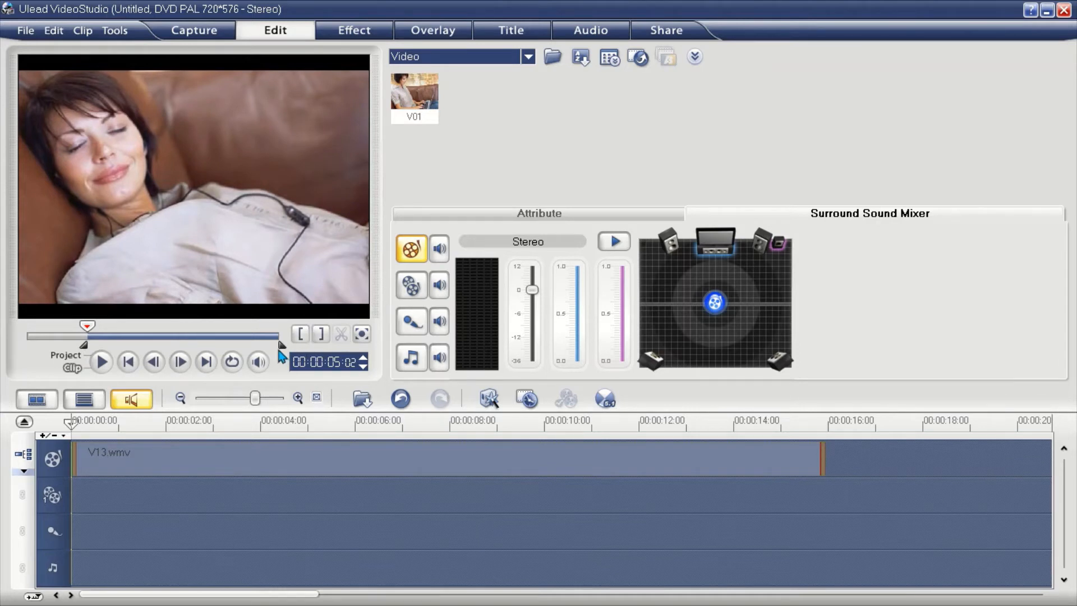
{"action": "mouse_move", "coordinate": [282, 345]}
{"action": "left_mouse_down"}
{"action": "mouse_move", "coordinate": [161, 340]}
{"action": "mouse_move", "coordinate": [173, 339]}
{"action": "left_mouse_up"}
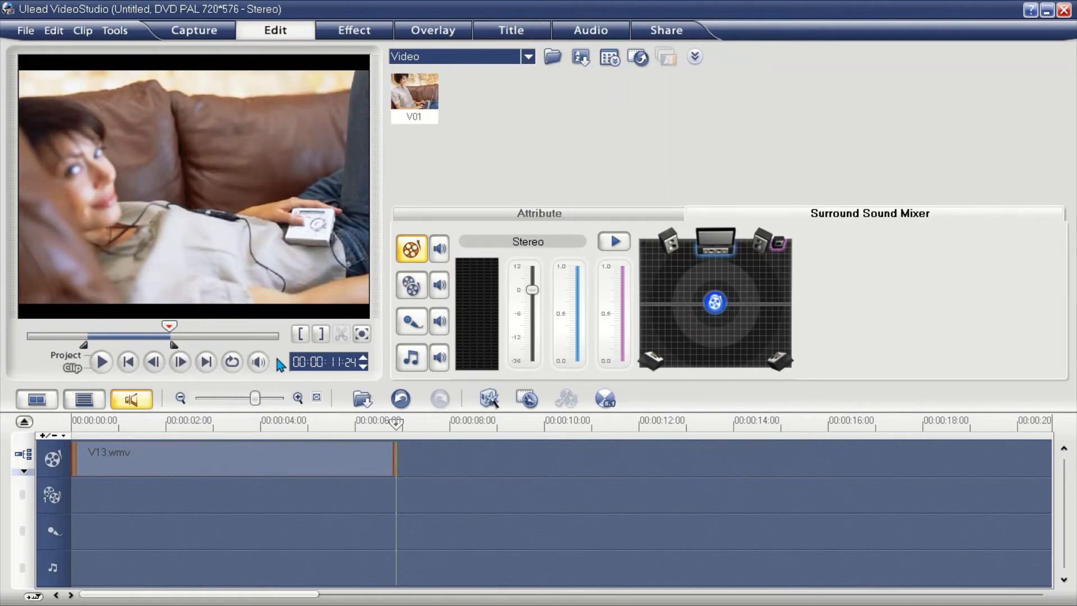
Compare the full V01 library clip with the trimmed Video Track clip by playing each of them.
{"action": "left_click", "coordinate": [416, 99]}
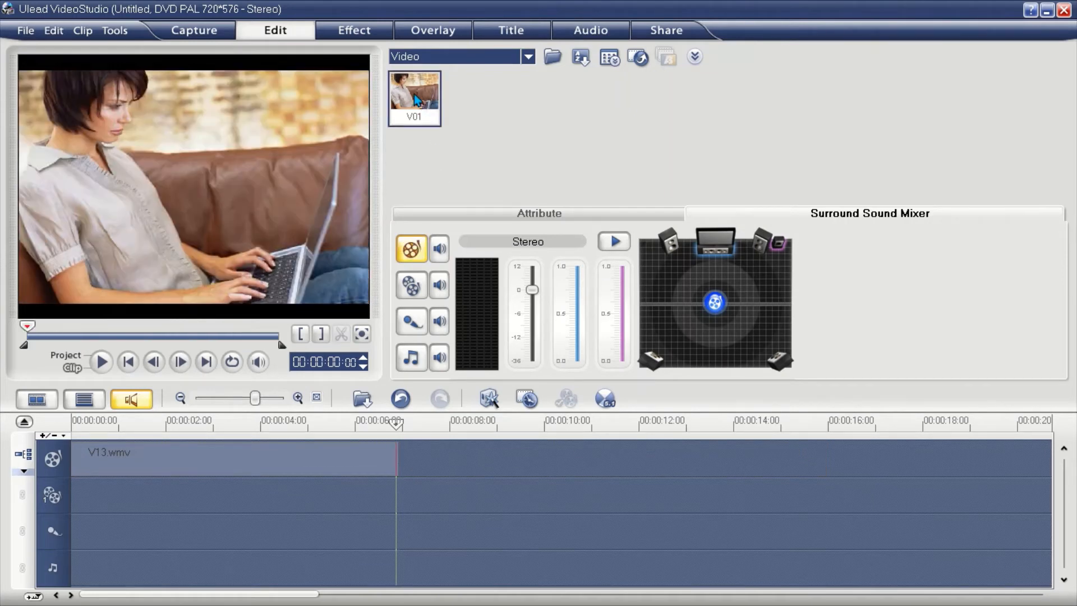
{"action": "left_click", "coordinate": [101, 361]}
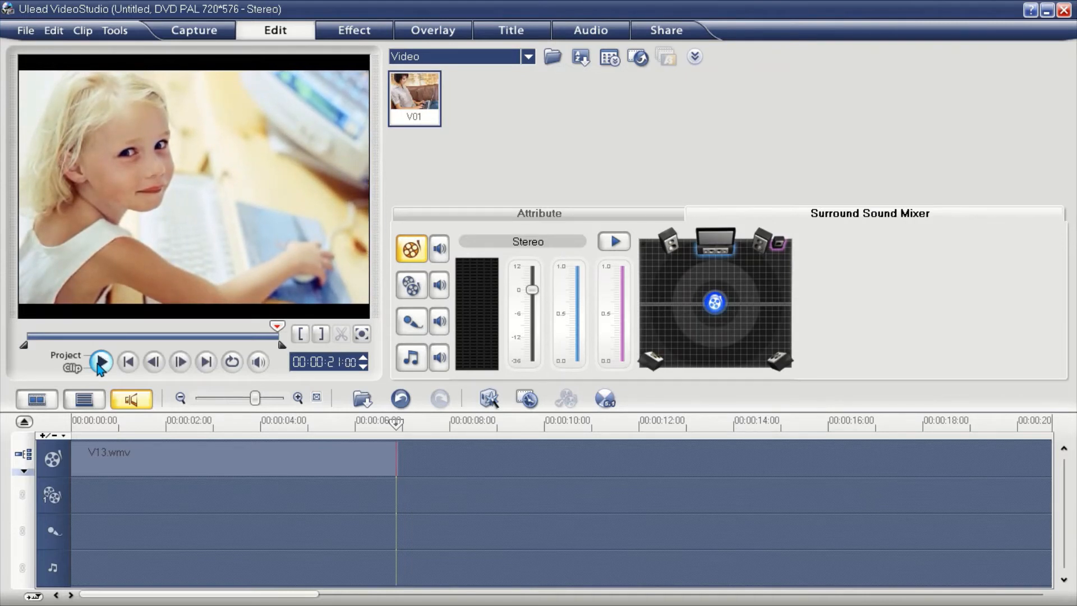
{"action": "left_click", "coordinate": [133, 464]}
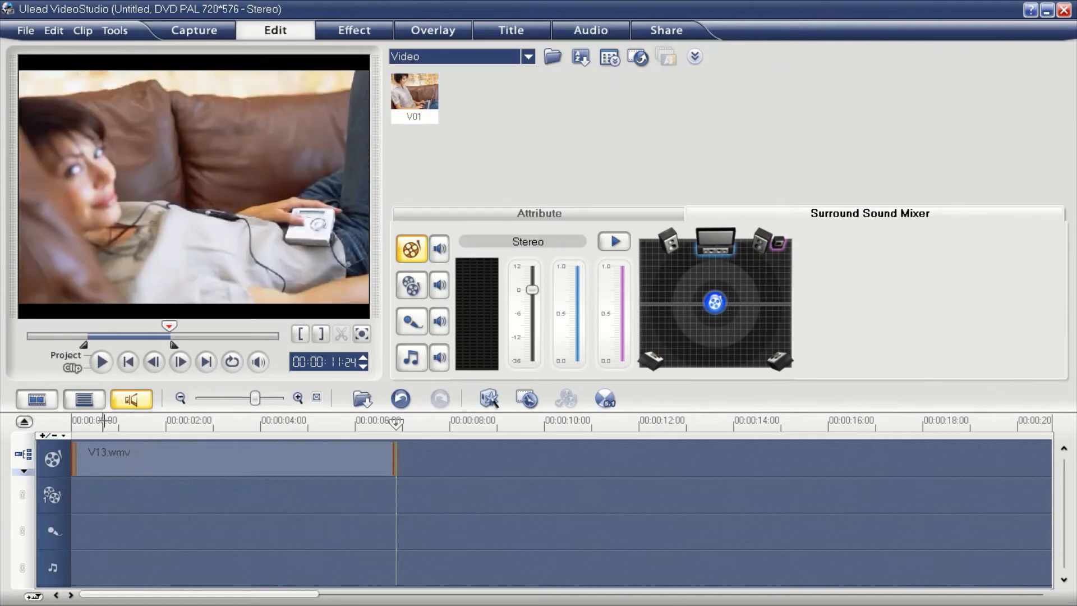
{"action": "left_click", "coordinate": [103, 372]}
Add a second V01 clip directly after the trimmed one on the Video Track and trim its start to about 00:00:17:03.
{"action": "left_click", "coordinate": [419, 102]}
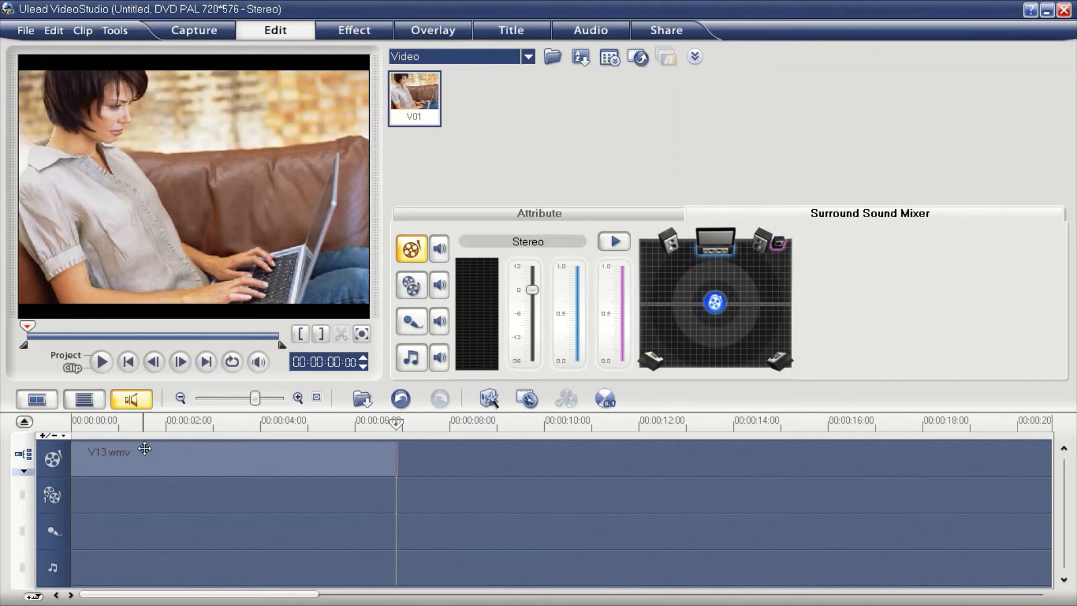
{"action": "left_click_drag", "start_coordinate": [423, 105], "coordinate": [416, 458]}
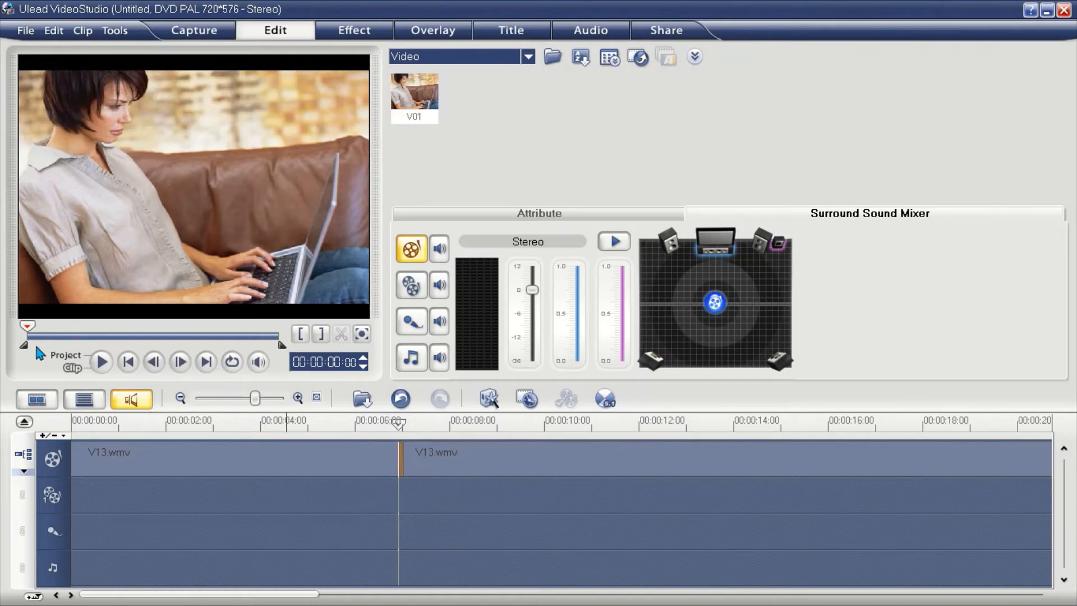
{"action": "left_click_drag", "start_coordinate": [23, 343], "coordinate": [230, 348]}
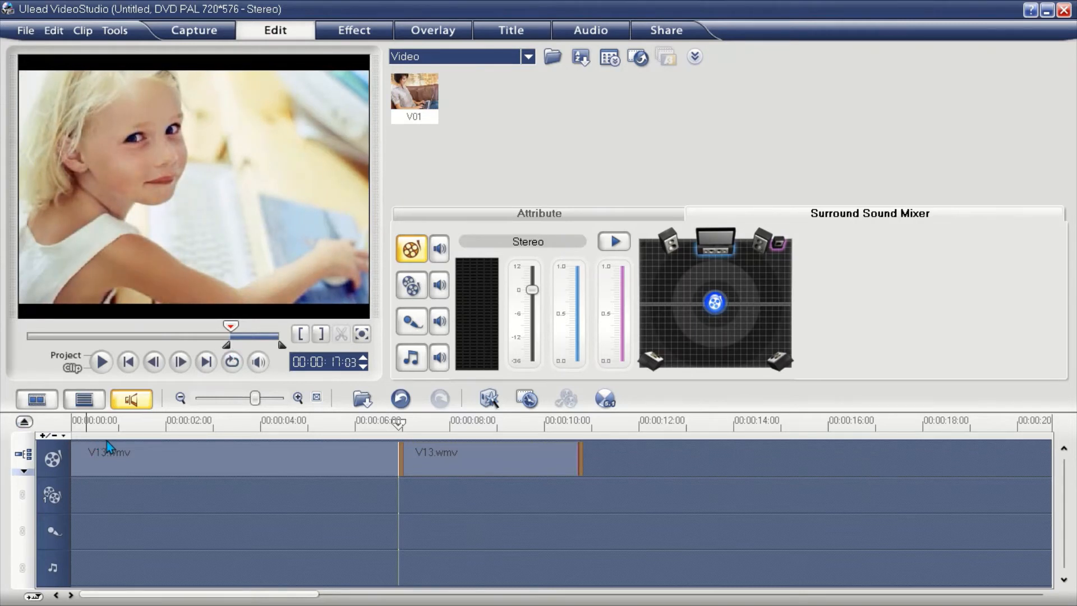
Play the project from about 00:00:05:02 to review the cut between the two trimmed clips.
{"action": "left_click", "coordinate": [173, 424]}
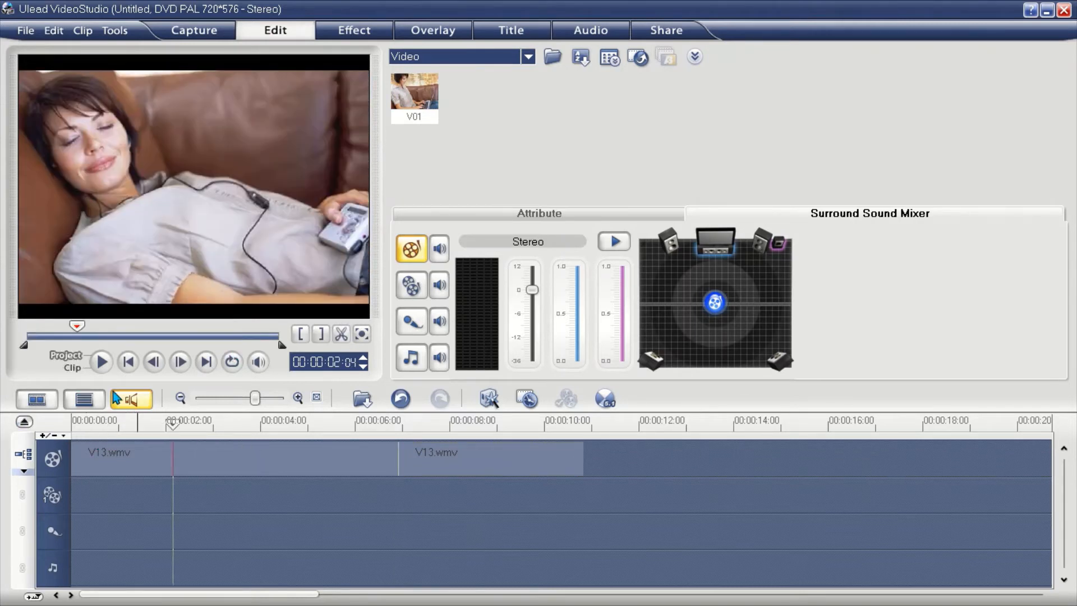
{"action": "left_click", "coordinate": [311, 423]}
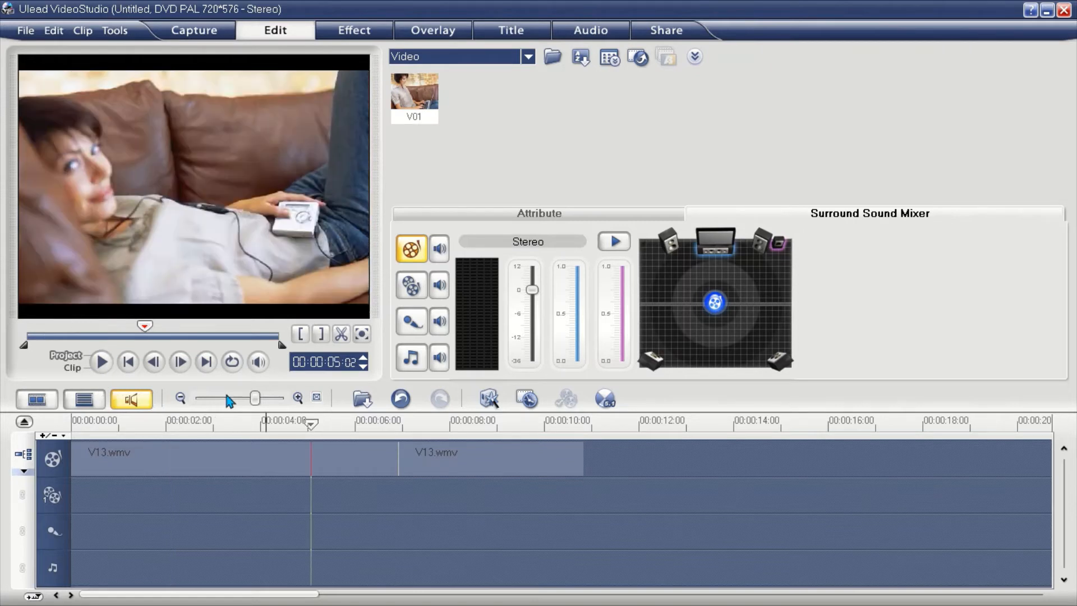
{"action": "left_click", "coordinate": [101, 361]}
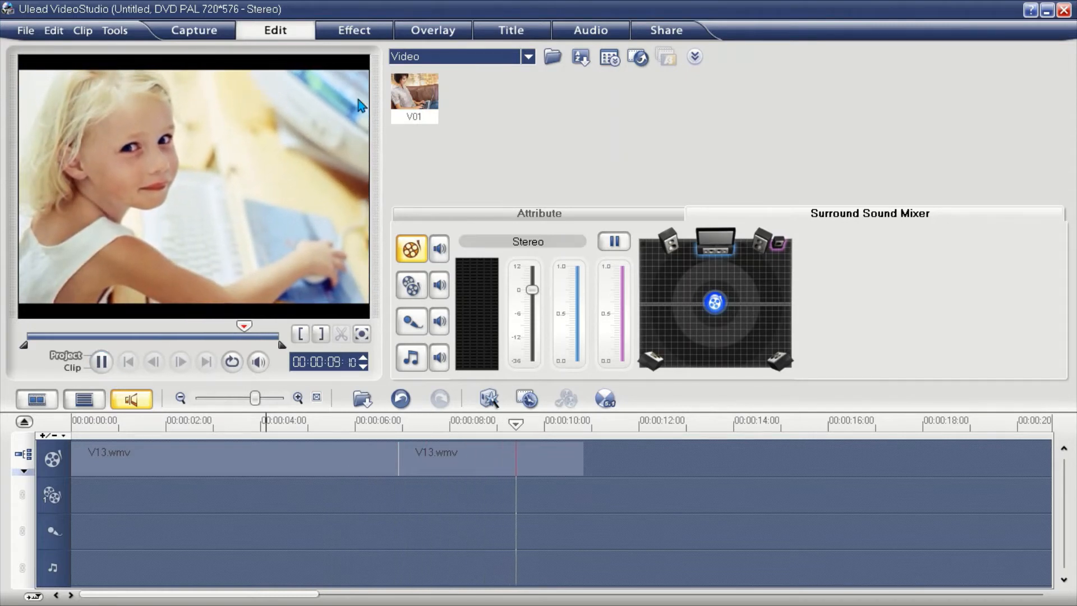
Scrub through the original V01 library clip to about 00:00:20:20.
{"action": "left_click", "coordinate": [415, 109]}
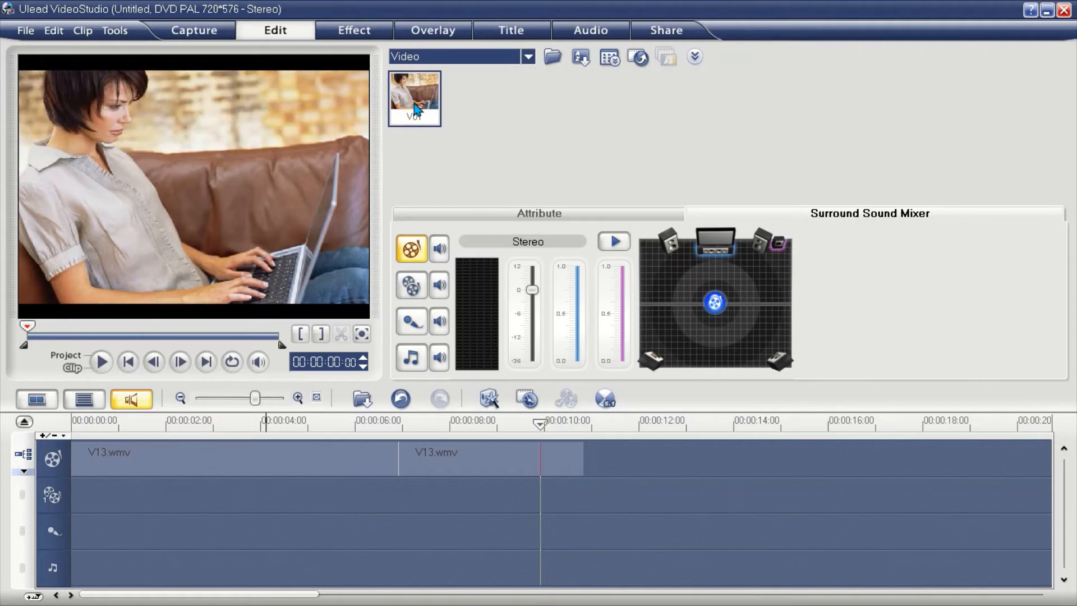
{"action": "left_click", "coordinate": [204, 337]}
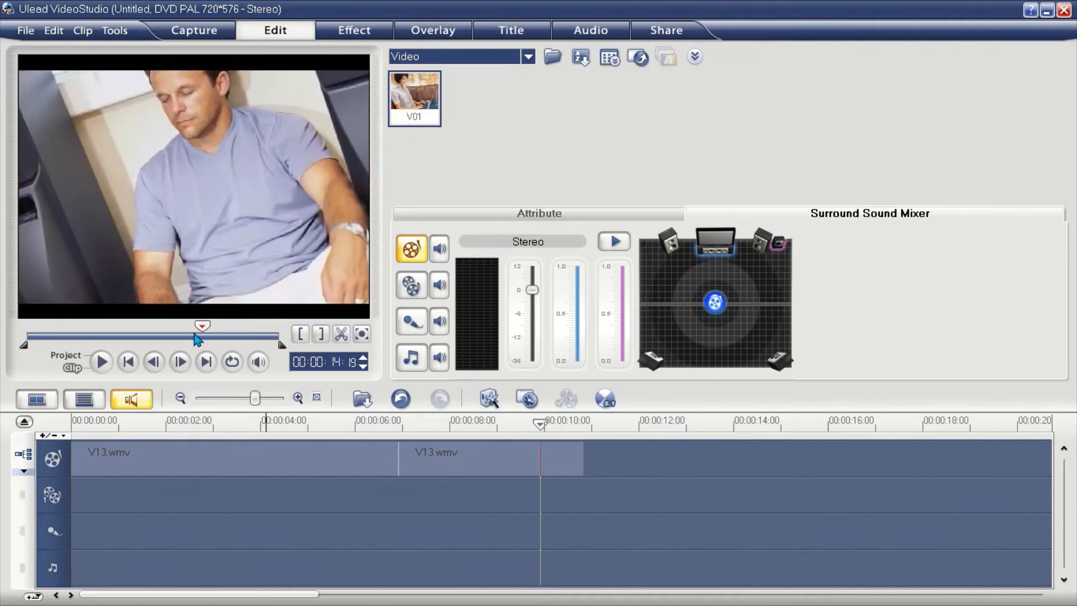
{"action": "mouse_move", "coordinate": [207, 330]}
{"action": "left_mouse_down"}
{"action": "mouse_move", "coordinate": [150, 328]}
{"action": "mouse_move", "coordinate": [267, 341]}
{"action": "mouse_move", "coordinate": [279, 353]}
{"action": "left_mouse_up"}
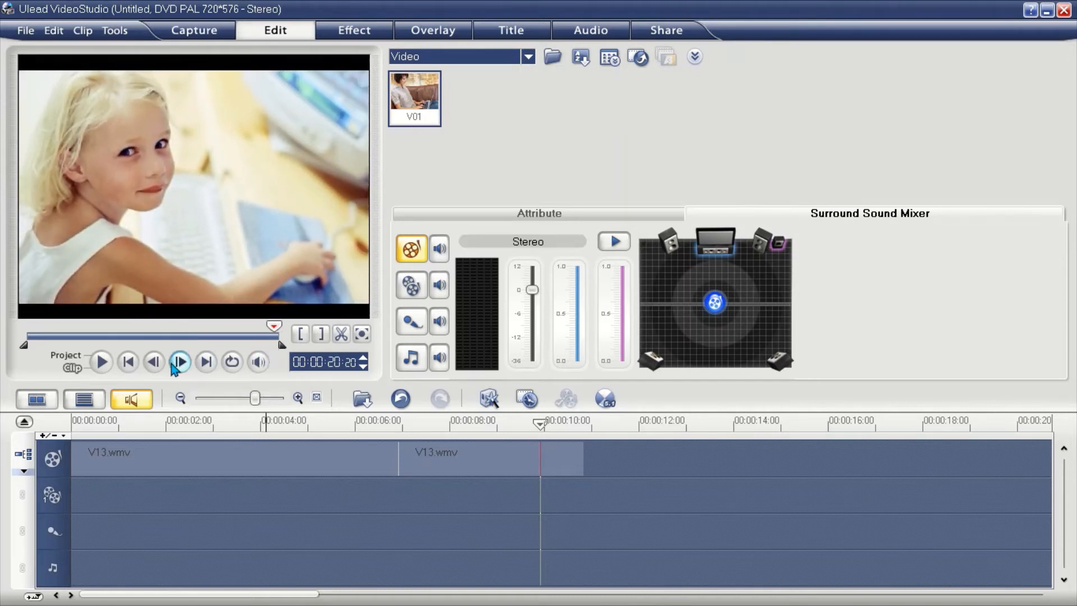
Add a third V01 clip at the end of the Video Track, trim it to about 00:00:13:05–00:00:15:23, and play the project from near its start.
{"action": "left_click", "coordinate": [617, 460]}
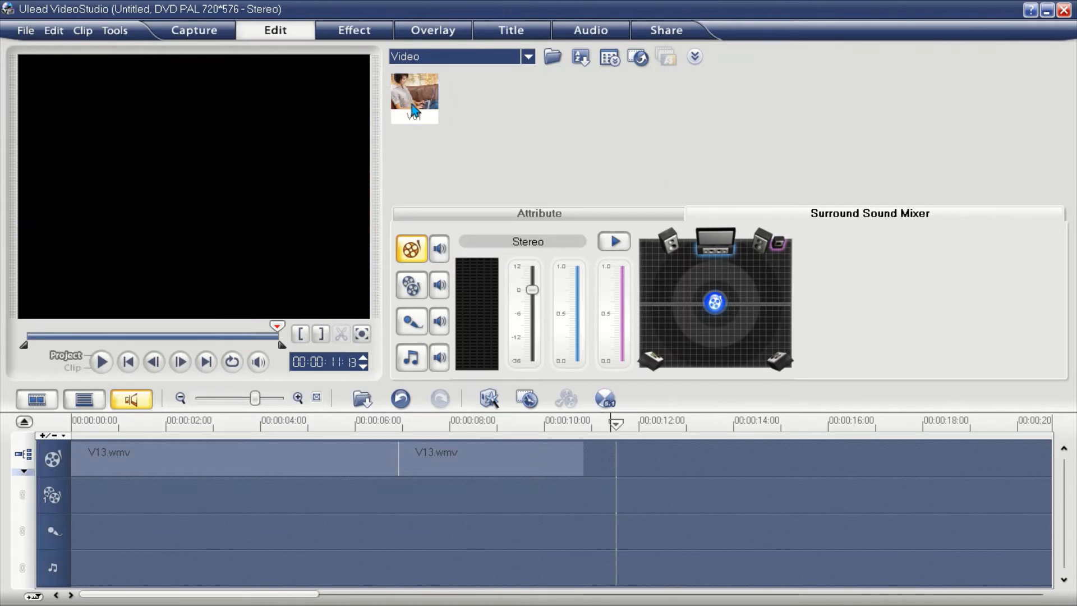
{"action": "left_click_drag", "start_coordinate": [414, 109], "coordinate": [592, 446]}
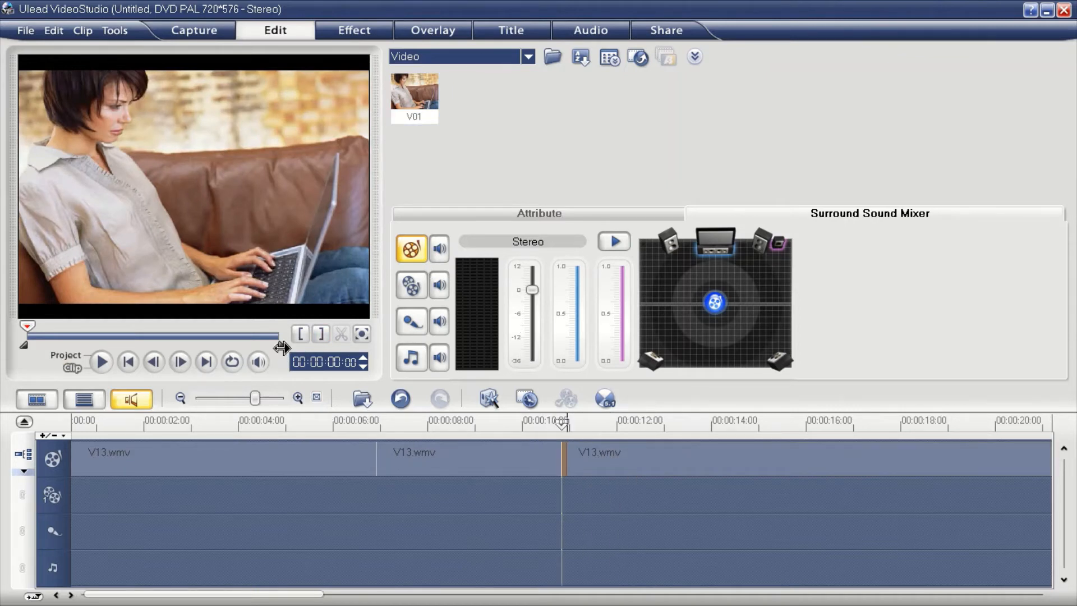
{"action": "left_click_drag", "start_coordinate": [282, 348], "coordinate": [220, 340]}
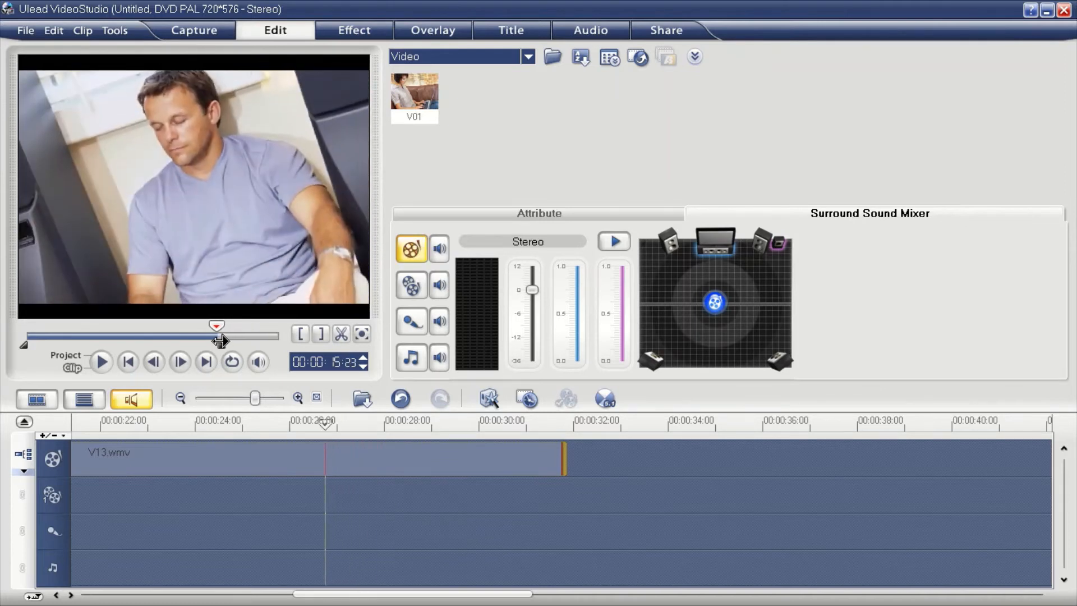
{"action": "left_click", "coordinate": [54, 358]}
{"action": "left_click_drag", "start_coordinate": [23, 345], "coordinate": [182, 348]}
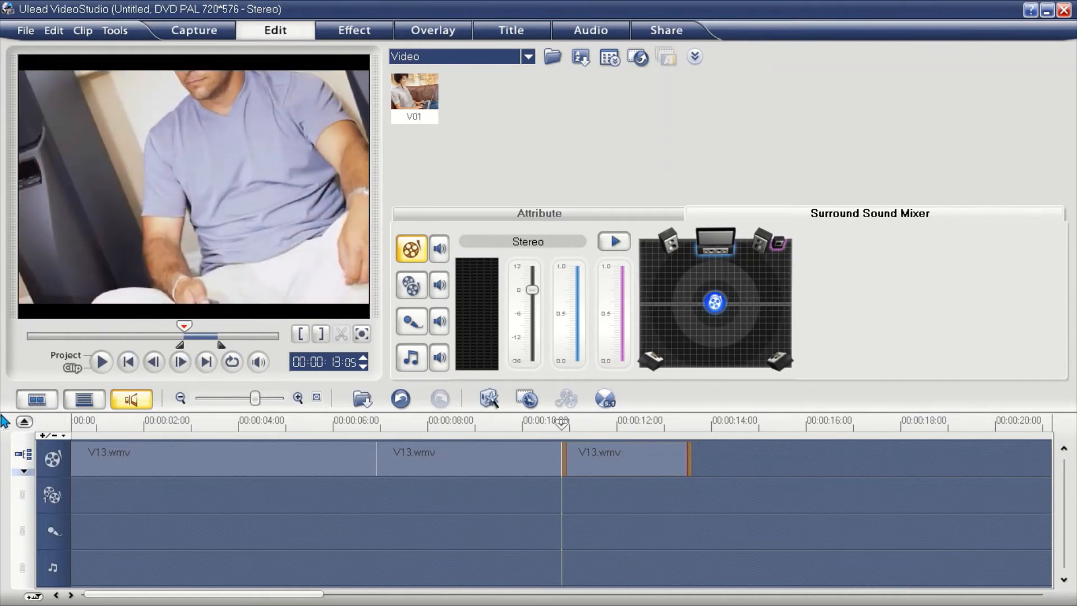
{"action": "left_click", "coordinate": [82, 421]}
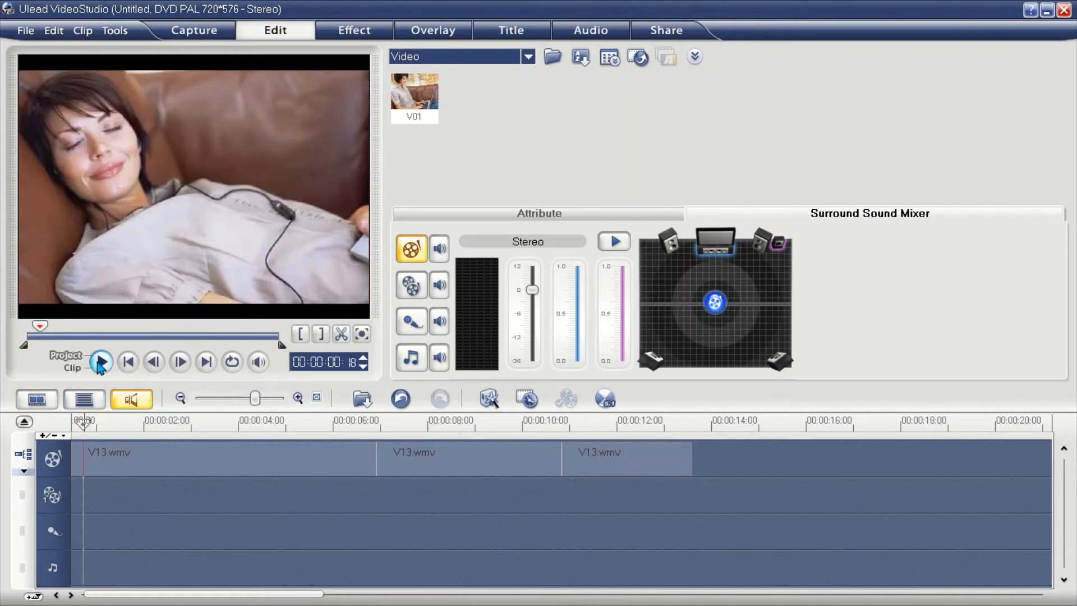
{"action": "left_click", "coordinate": [93, 372]}
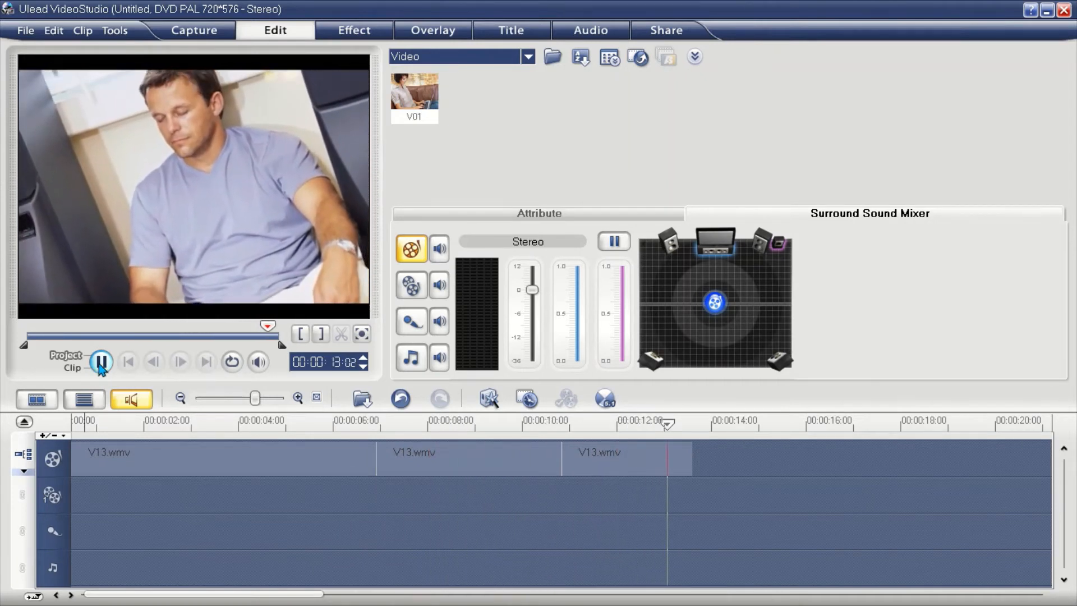
Append a fourth V01 clip to the Video Track, trim its end to about 00:00:03:23, and return the playhead to the project's start.
{"action": "left_click_drag", "start_coordinate": [409, 92], "coordinate": [690, 444]}
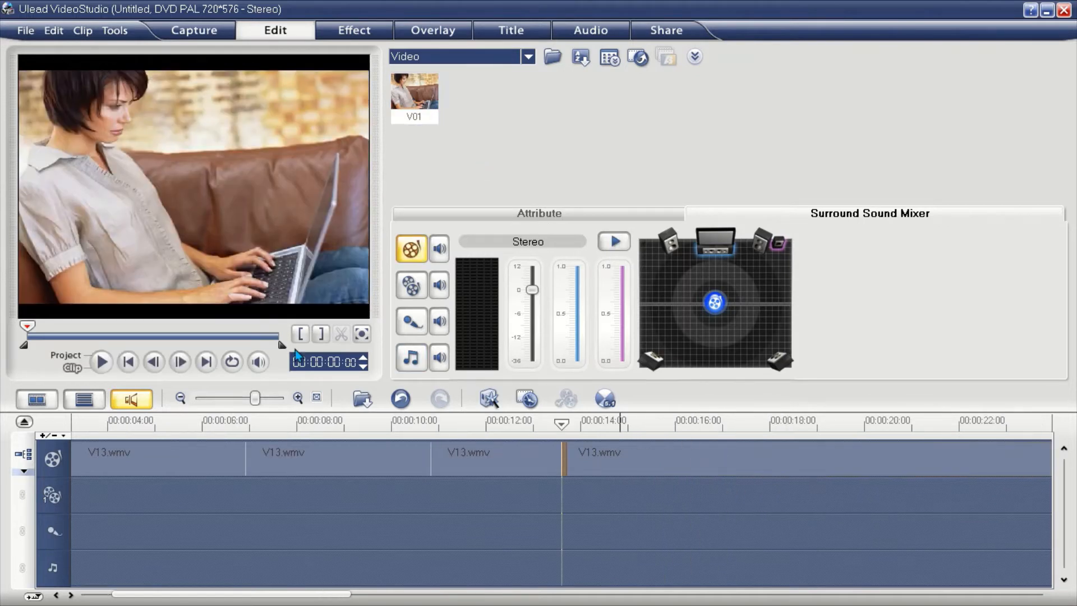
{"action": "mouse_move", "coordinate": [285, 347]}
{"action": "left_mouse_down"}
{"action": "mouse_move", "coordinate": [235, 336]}
{"action": "mouse_move", "coordinate": [78, 346]}
{"action": "left_mouse_up"}
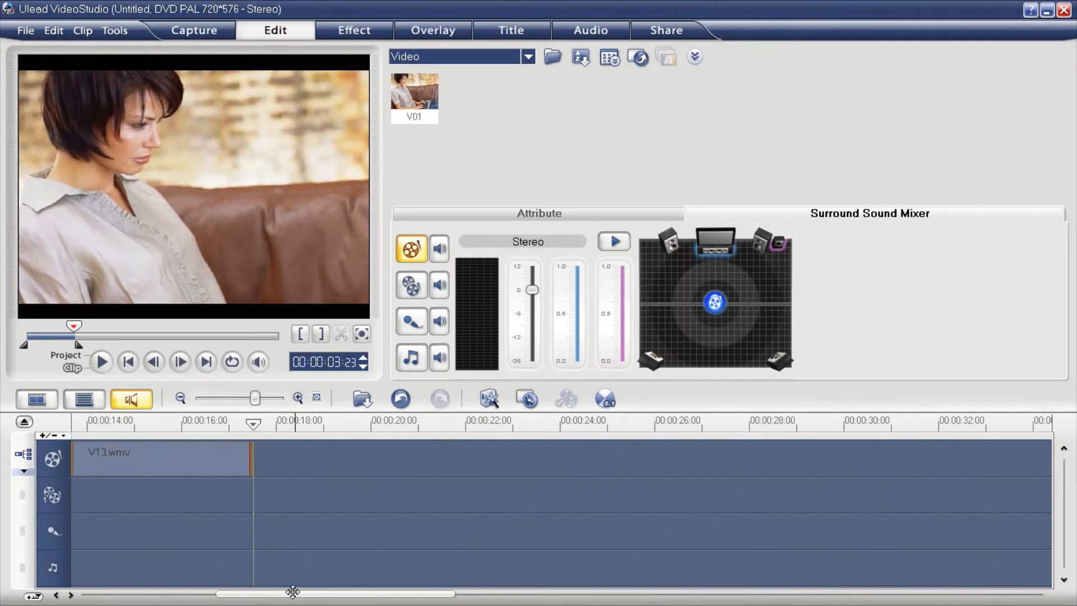
{"action": "left_click_drag", "start_coordinate": [301, 589], "coordinate": [124, 588]}
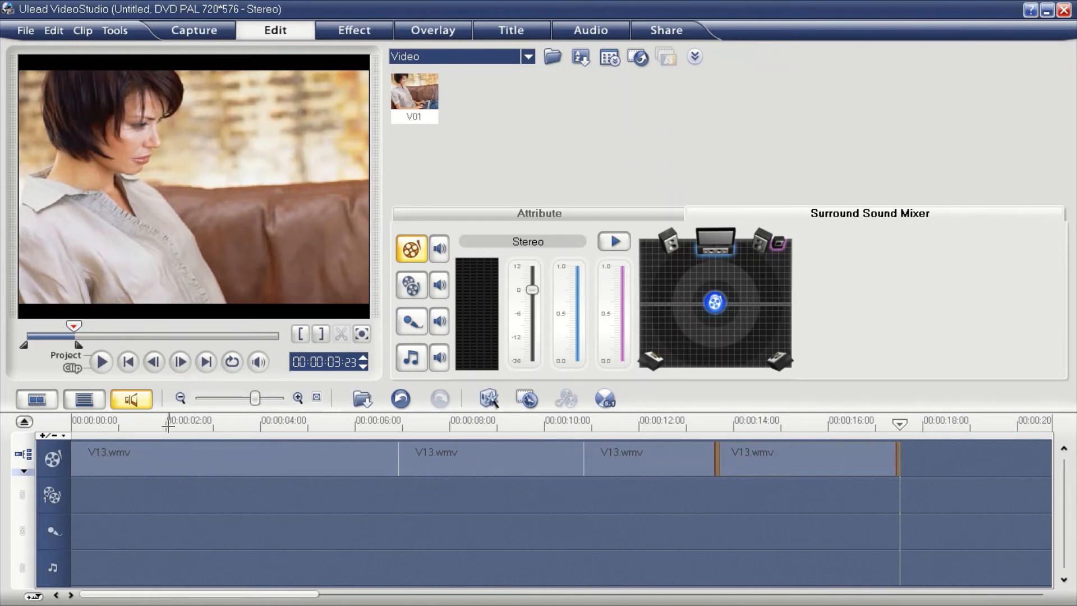
{"action": "left_click", "coordinate": [77, 426]}
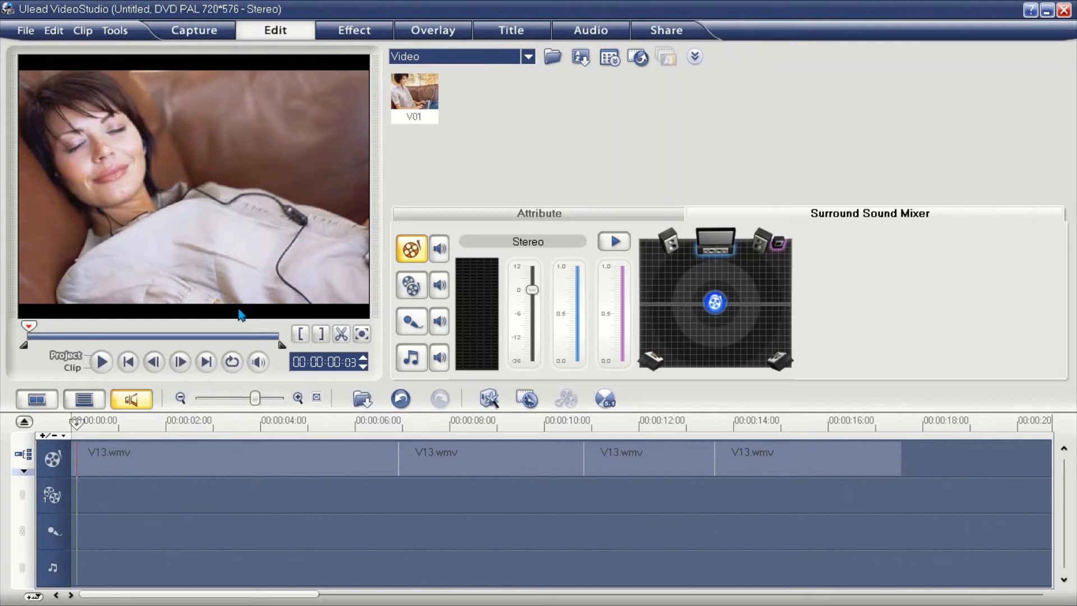
Place the V01 library clip on the Overlay Track at the very start of the project.
{"action": "left_click", "coordinate": [51, 499]}
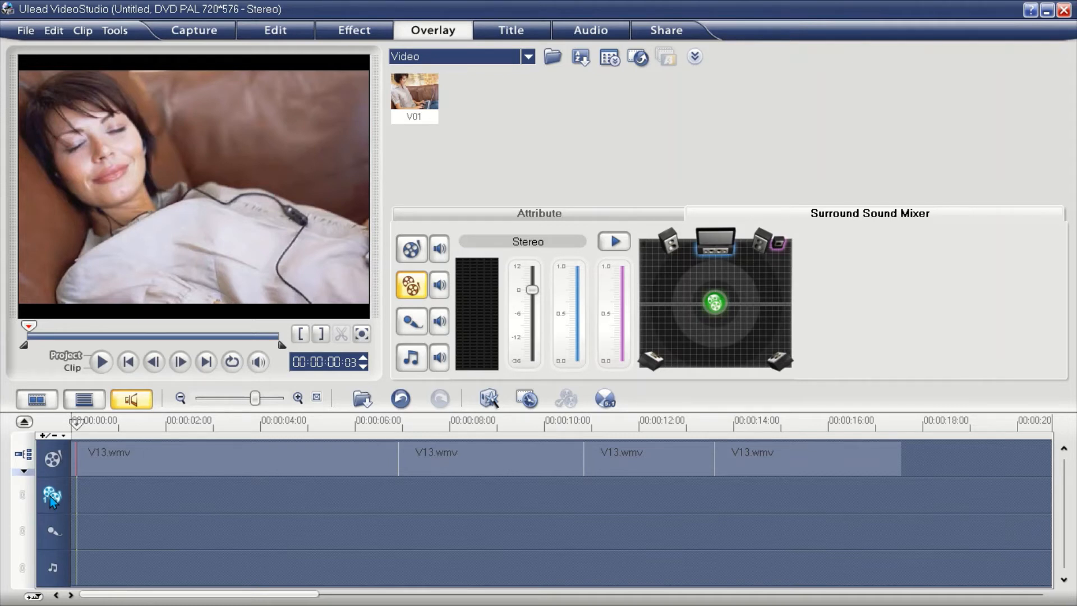
{"action": "left_click", "coordinate": [417, 101]}
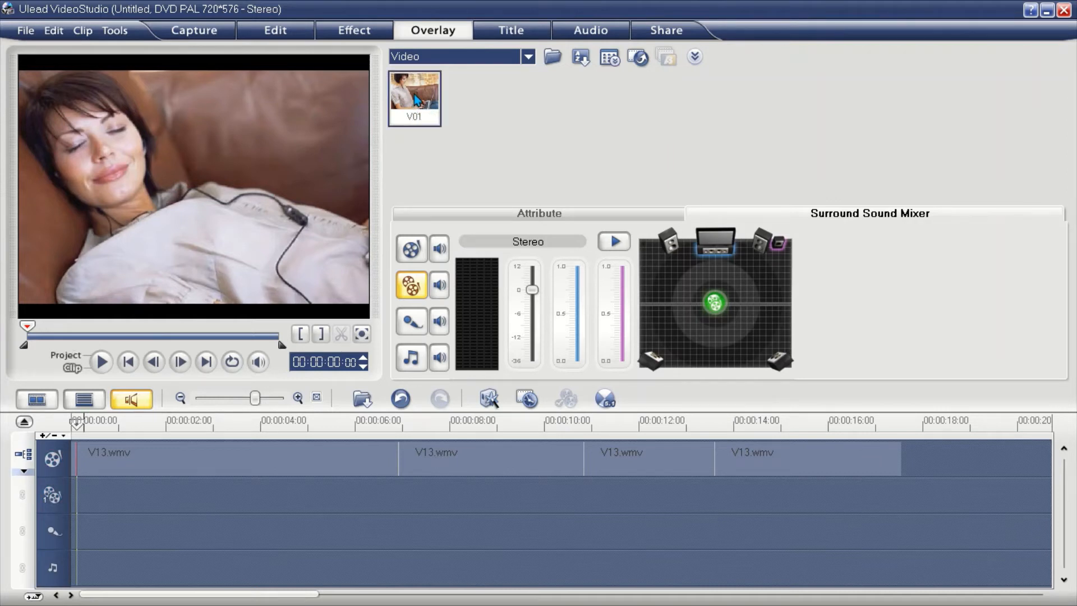
{"action": "left_click_drag", "start_coordinate": [417, 101], "coordinate": [72, 496]}
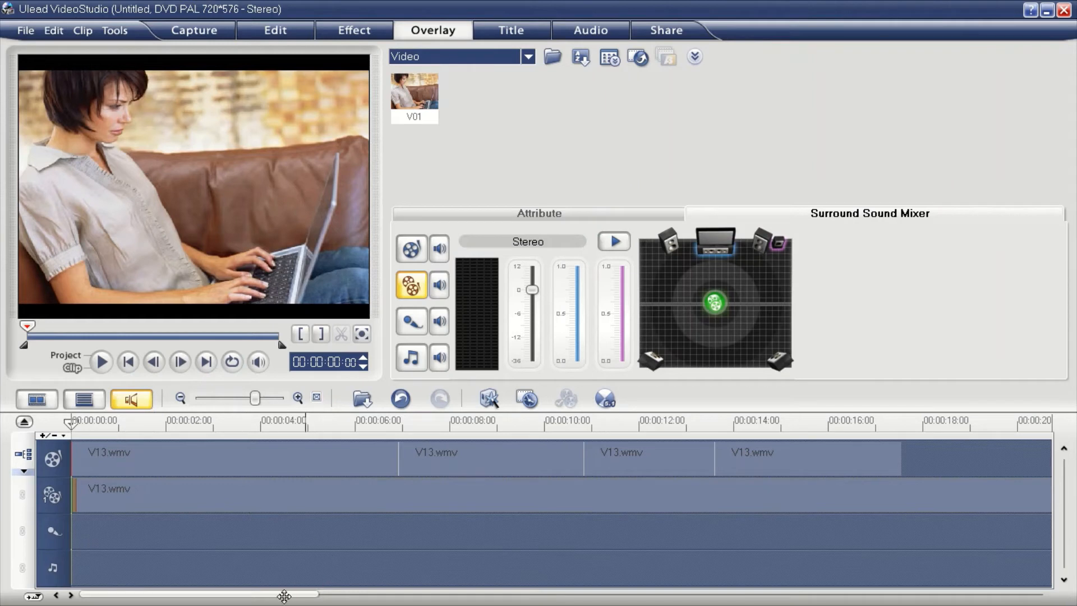
Play the overlay clip on its own and the whole project with the overlay, selecting the clips on both tracks to compare them.
{"action": "left_click", "coordinate": [117, 529]}
{"action": "left_click", "coordinate": [133, 490]}
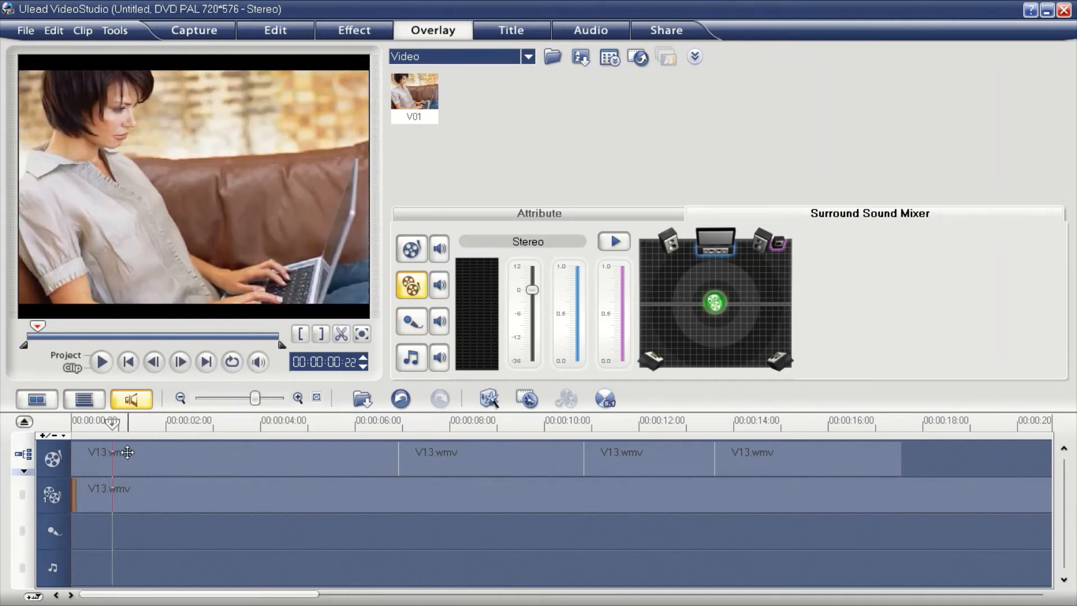
{"action": "left_click", "coordinate": [100, 363]}
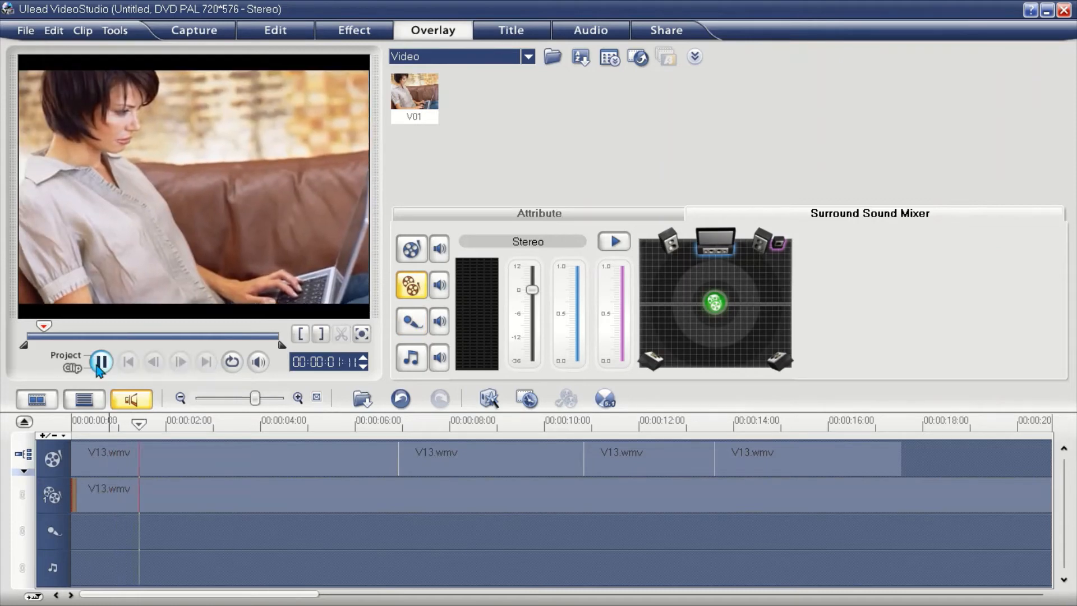
{"action": "left_click", "coordinate": [112, 448]}
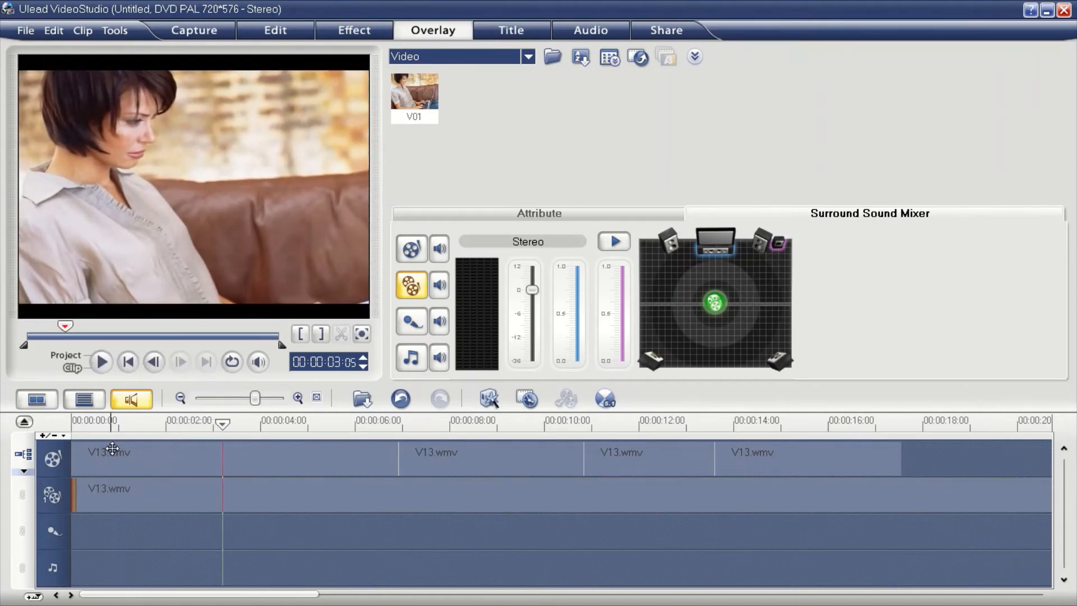
{"action": "left_click", "coordinate": [73, 430]}
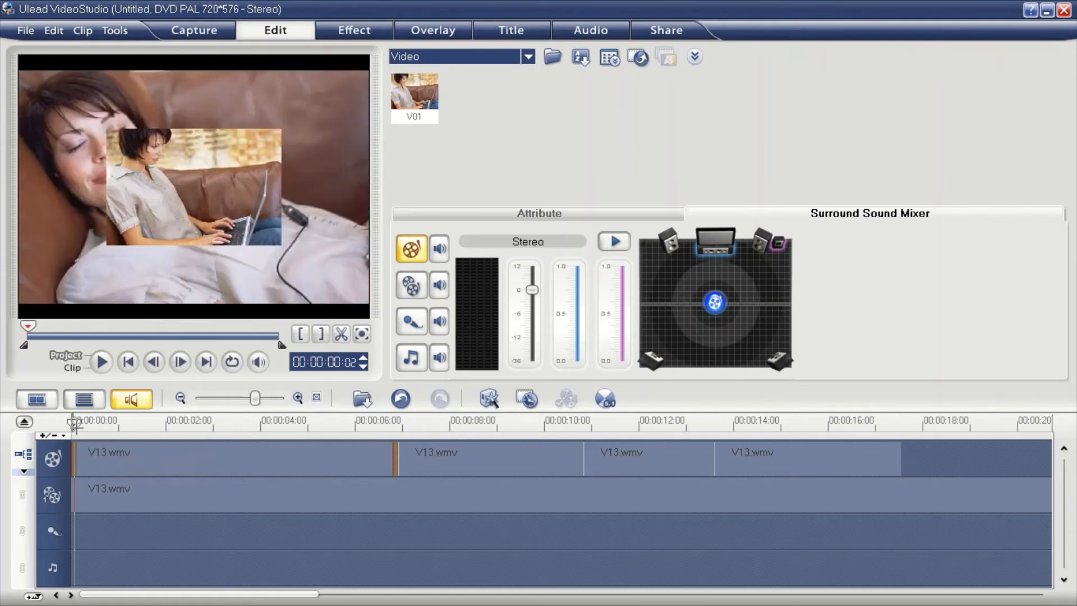
{"action": "left_click", "coordinate": [101, 361]}
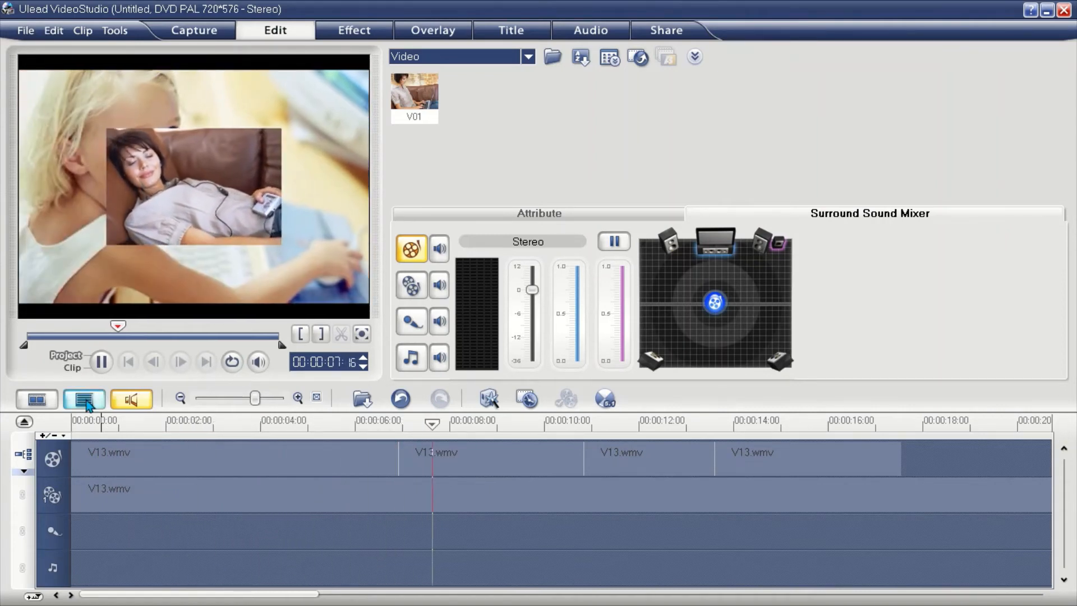
{"action": "left_click", "coordinate": [137, 503]}
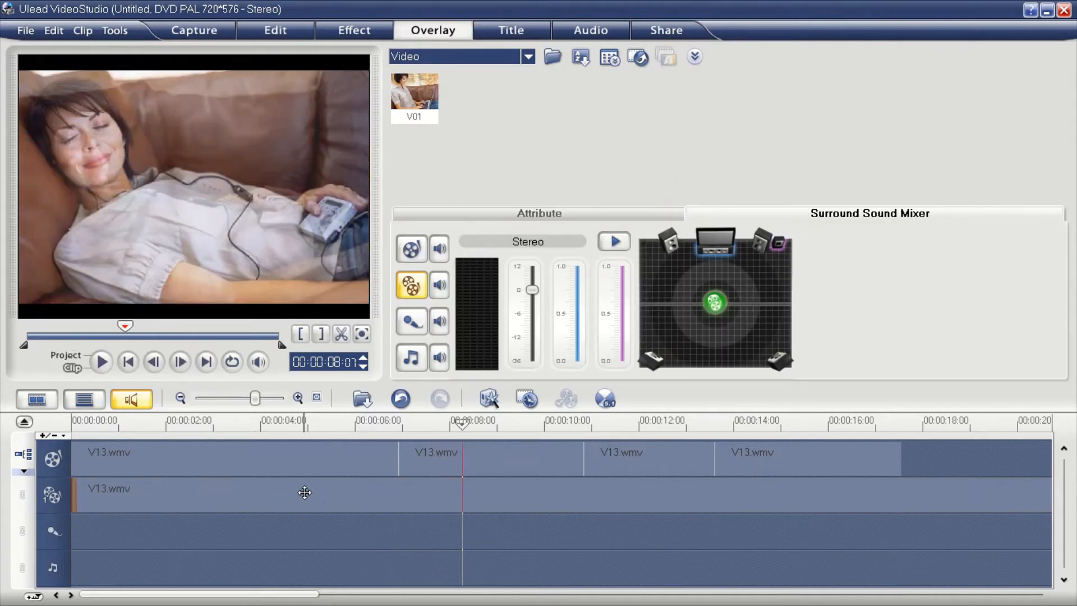
{"action": "left_click", "coordinate": [227, 451]}
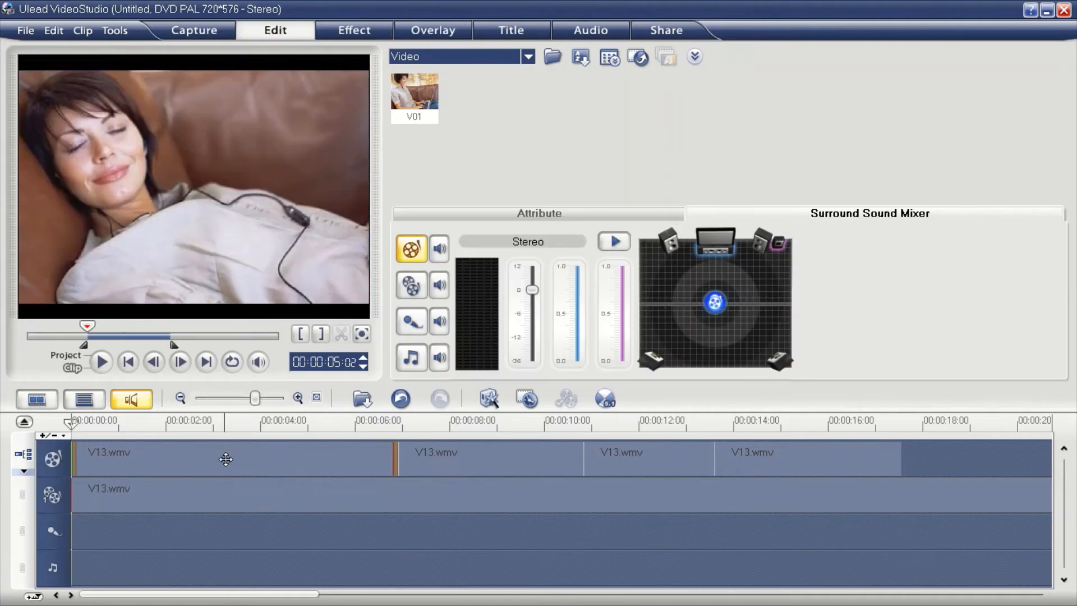
{"action": "left_click", "coordinate": [181, 493]}
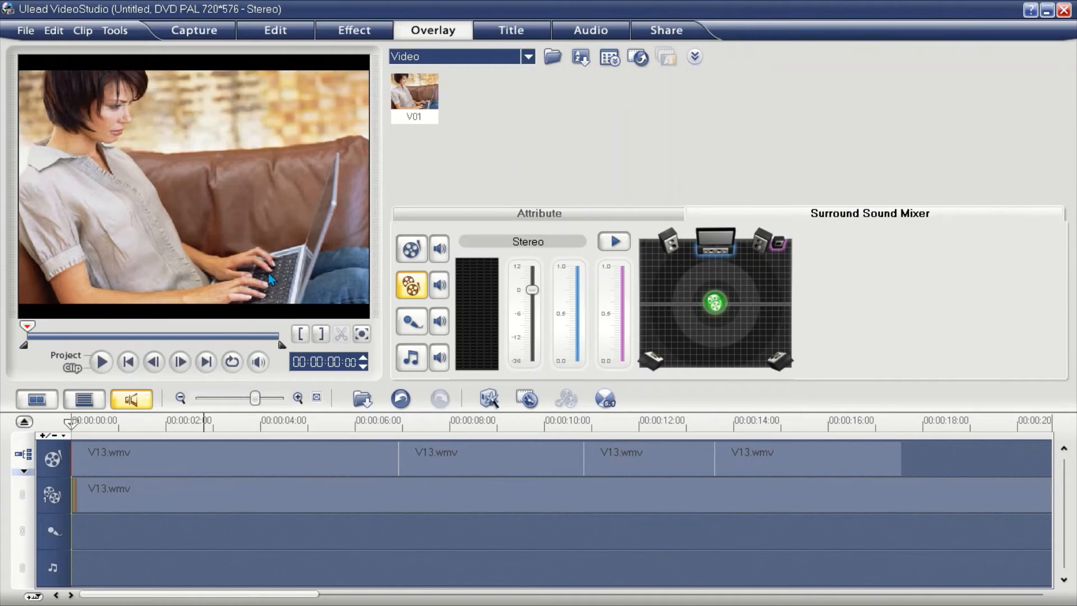
Switch to Timeline View and move the overlay clip to the lower-left corner of the video frame.
{"action": "left_click", "coordinate": [34, 400]}
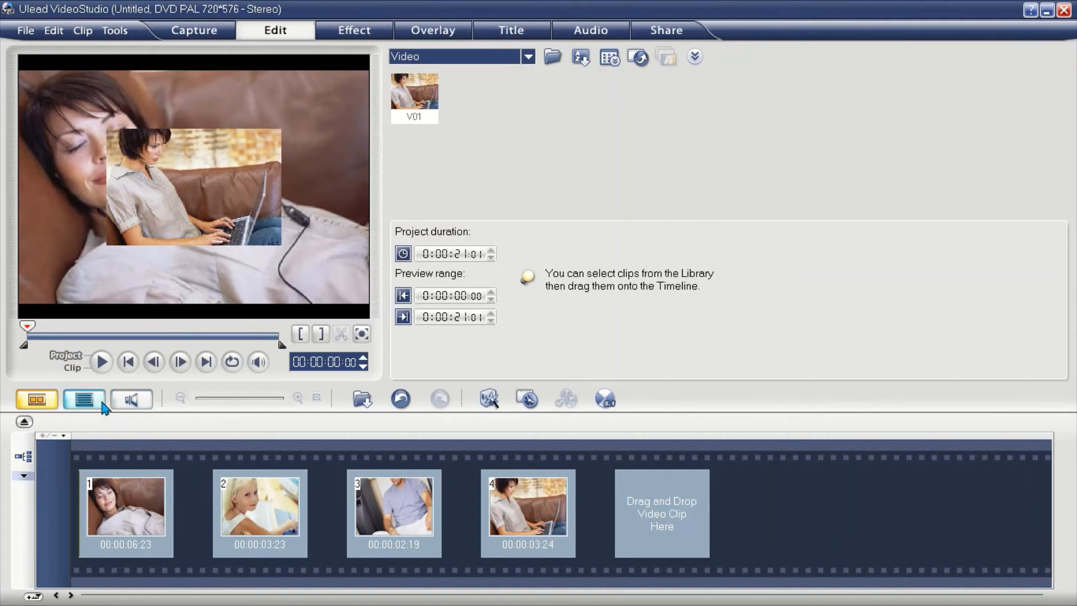
{"action": "left_click", "coordinate": [84, 399]}
{"action": "left_click", "coordinate": [95, 502]}
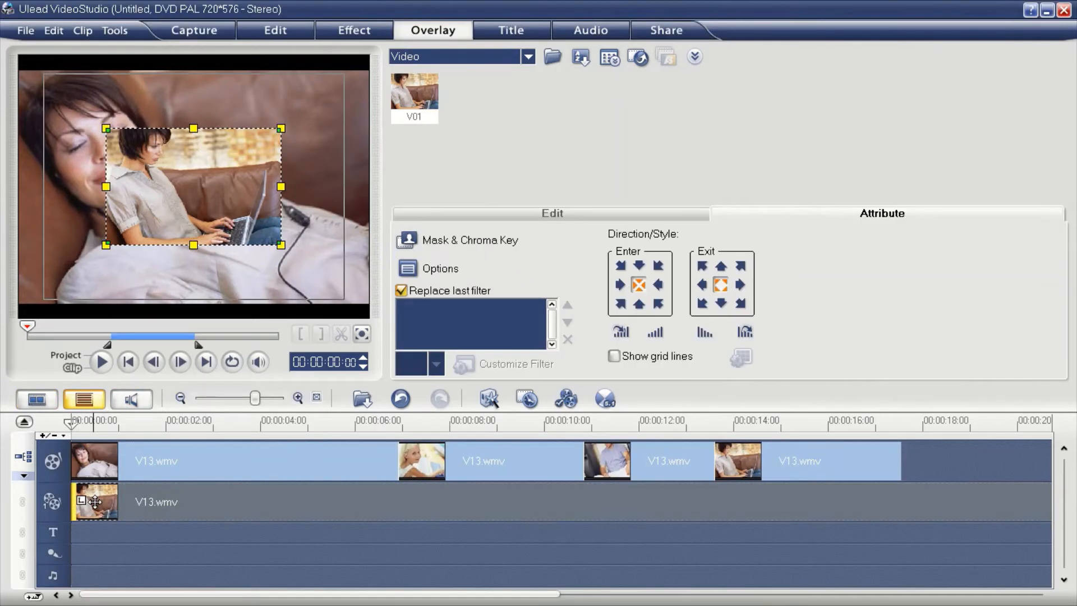
{"action": "left_click_drag", "start_coordinate": [221, 161], "coordinate": [142, 217]}
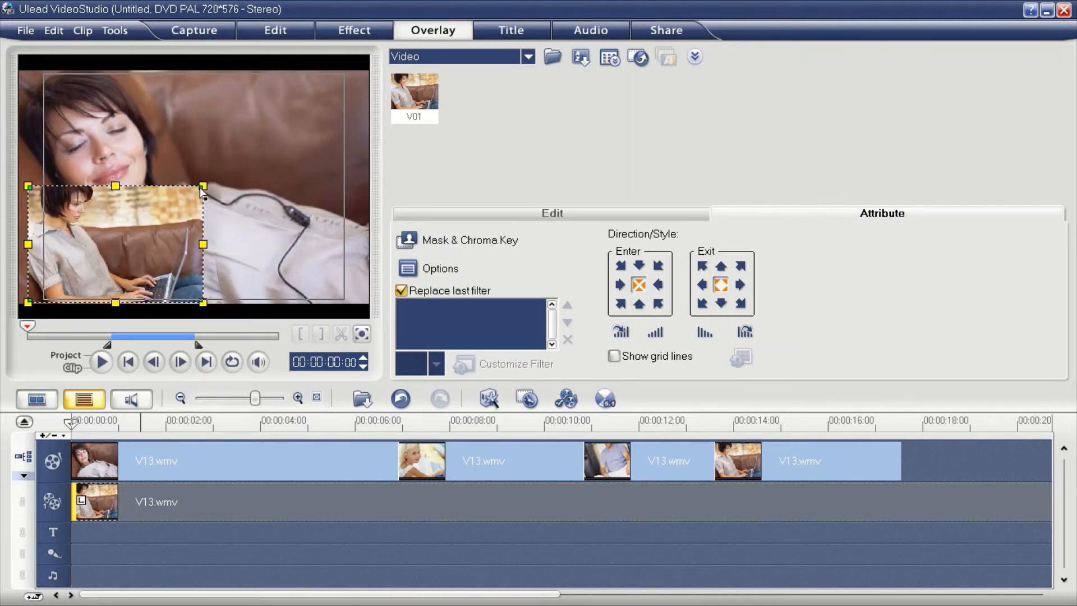
Shrink the overlay proportionally toward its lower-left corner and undo the resize.
{"action": "left_click_drag", "start_coordinate": [203, 185], "coordinate": [135, 230]}
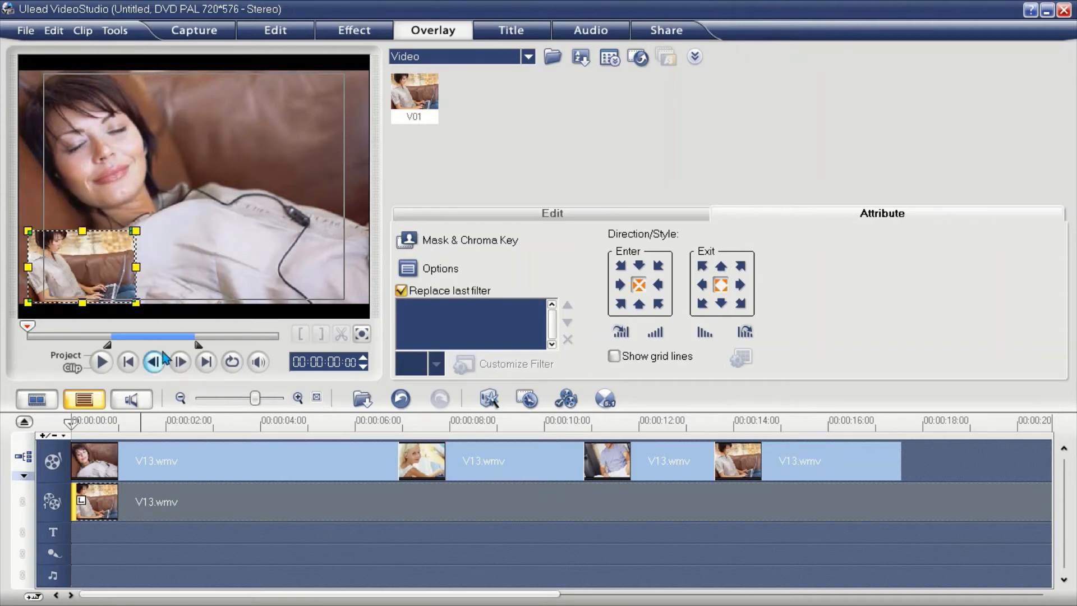
{"action": "key", "text": "ctrl+z"}
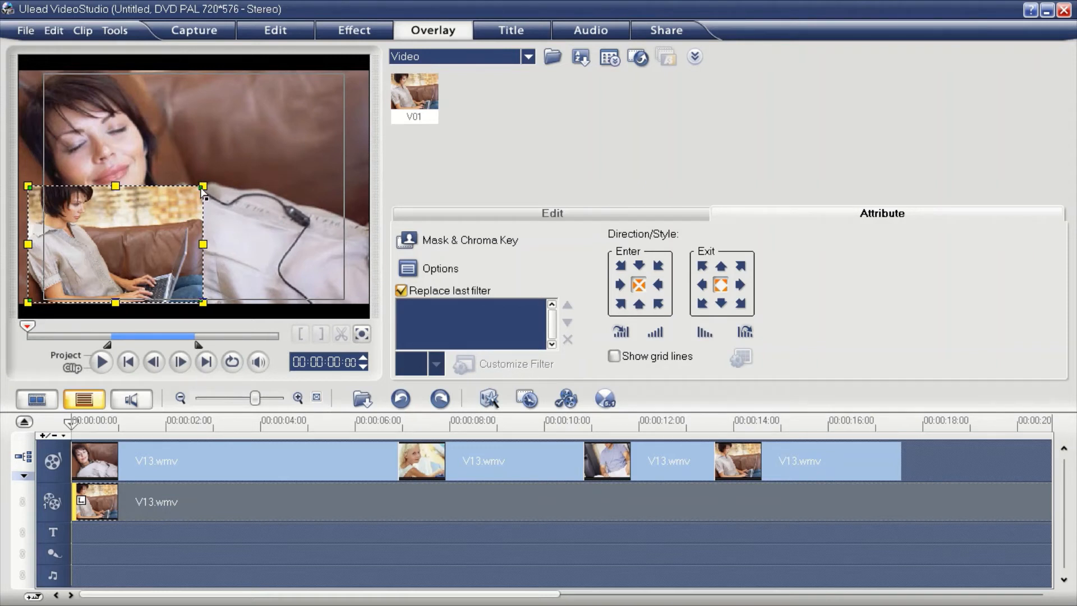
Distort the overlay by pulling its upper-right corner inward to about the middle of its frame, and preview it in motion.
{"action": "left_click_drag", "start_coordinate": [203, 187], "coordinate": [113, 256]}
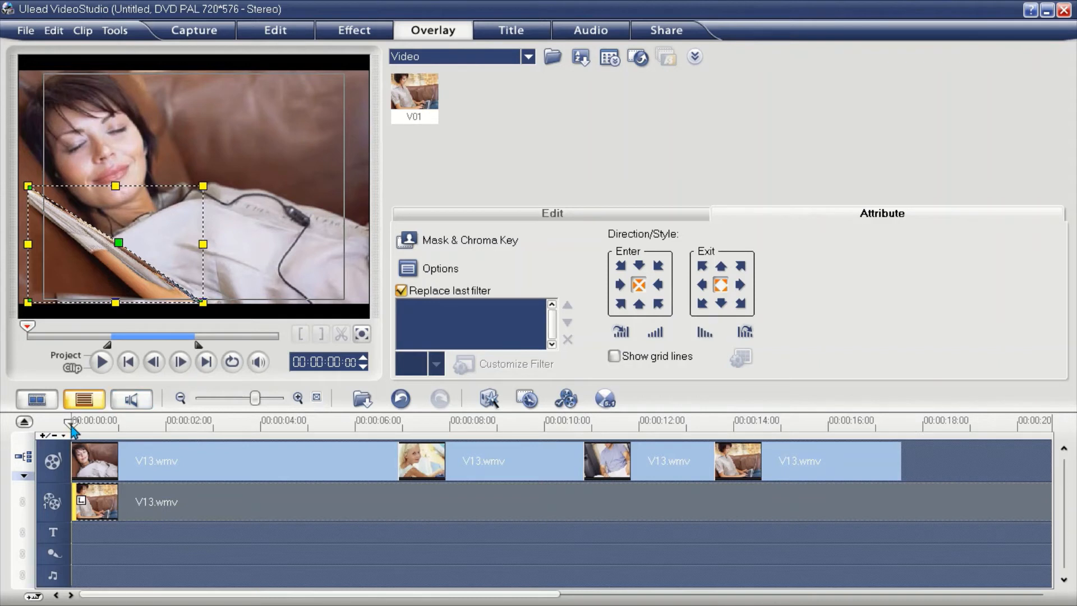
{"action": "left_click", "coordinate": [102, 362]}
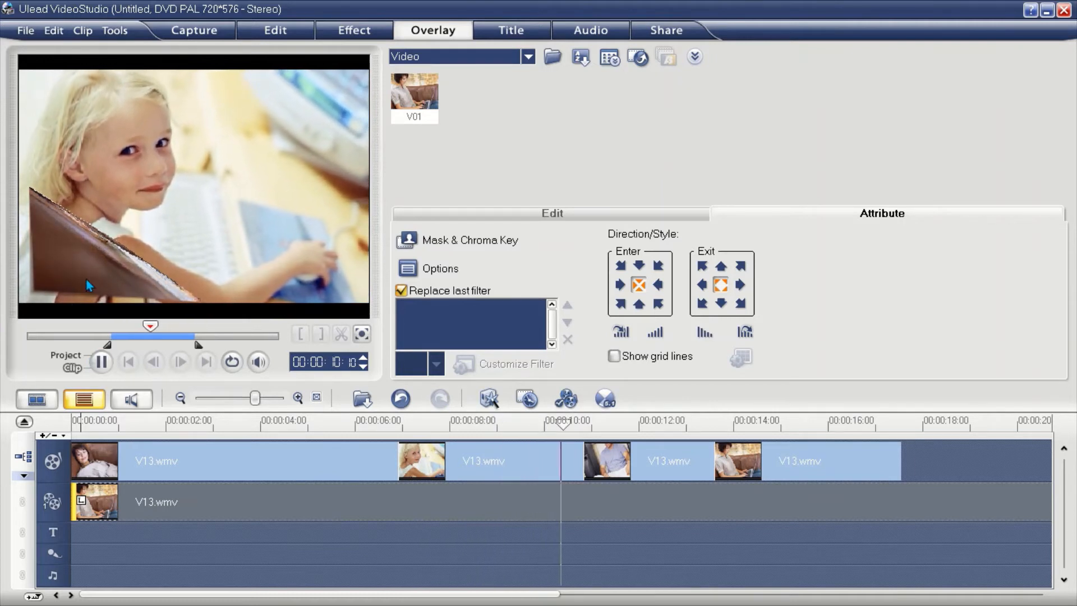
{"action": "left_click", "coordinate": [101, 362]}
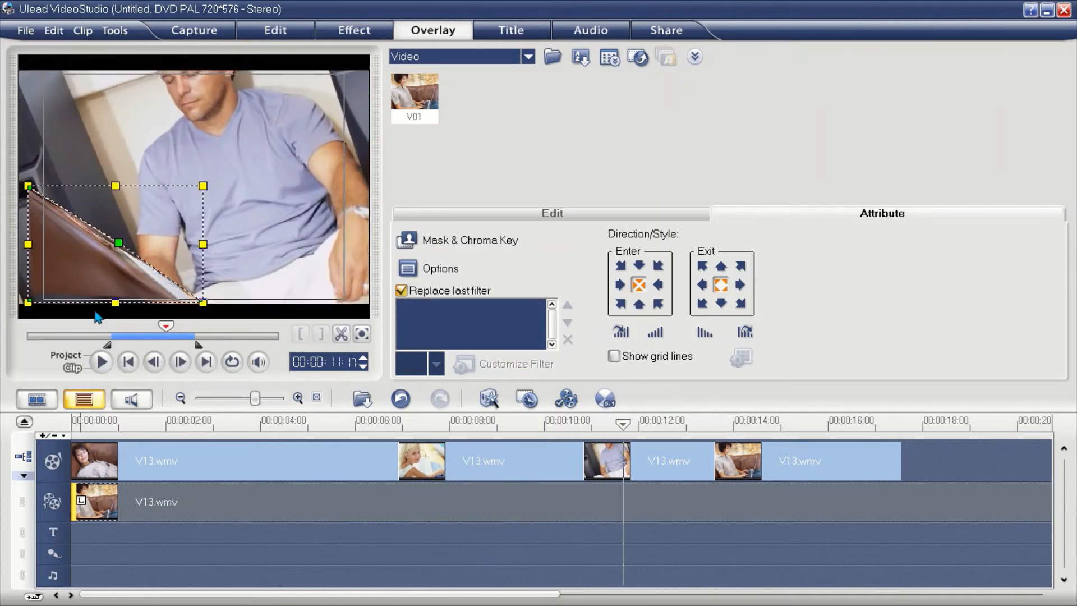
Reshape the distorted overlay by moving its upper-right corner to the middle of the top edge and its upper-left corner inward, and play it through.
{"action": "left_click_drag", "start_coordinate": [119, 244], "coordinate": [143, 199]}
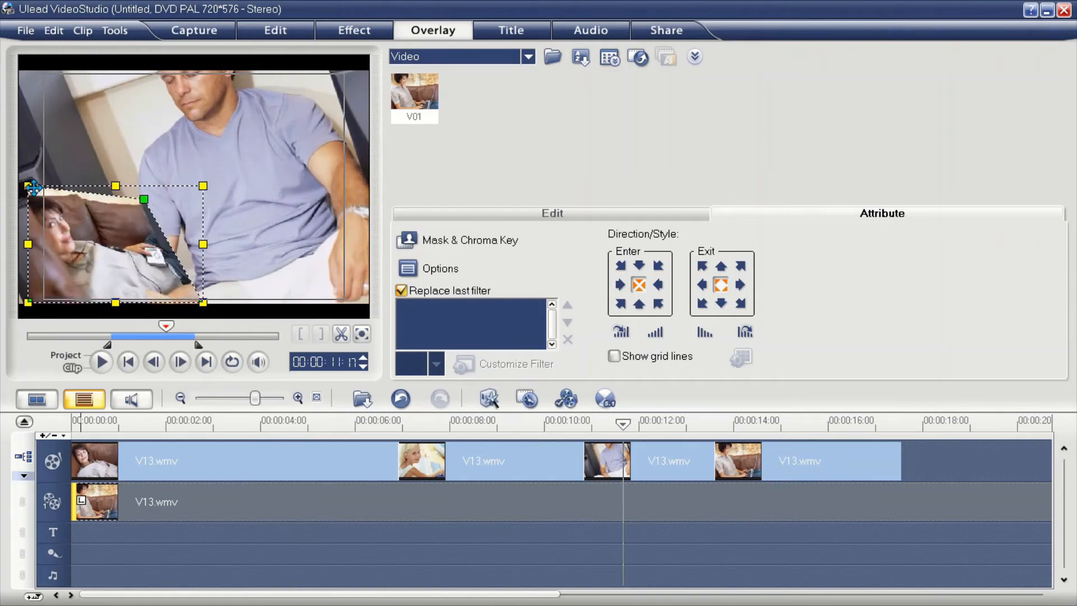
{"action": "left_click_drag", "start_coordinate": [28, 186], "coordinate": [72, 258]}
{"action": "left_click_drag", "start_coordinate": [143, 202], "coordinate": [121, 220]}
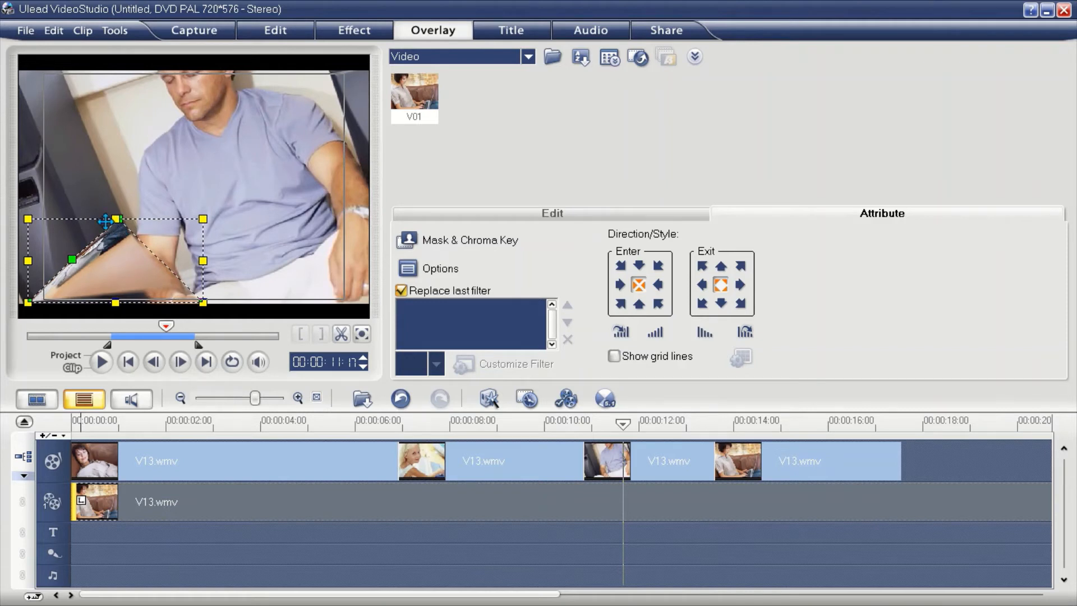
{"action": "left_click", "coordinate": [102, 361]}
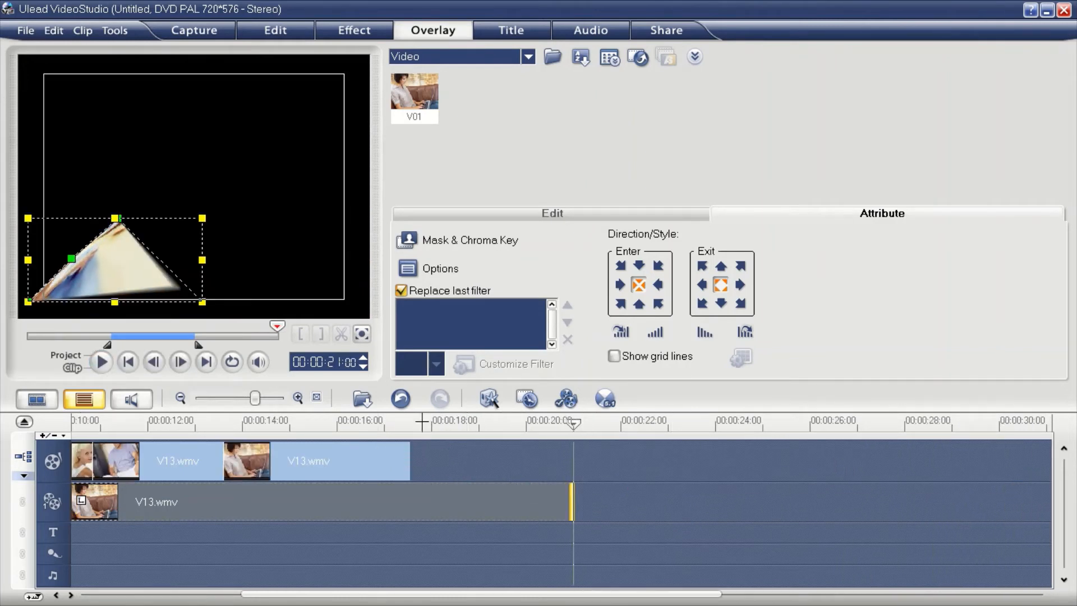
Trim the overlay clip's end to about 00:00:17:13 so that it ends together with the last Video Track clip.
{"action": "left_click", "coordinate": [421, 422]}
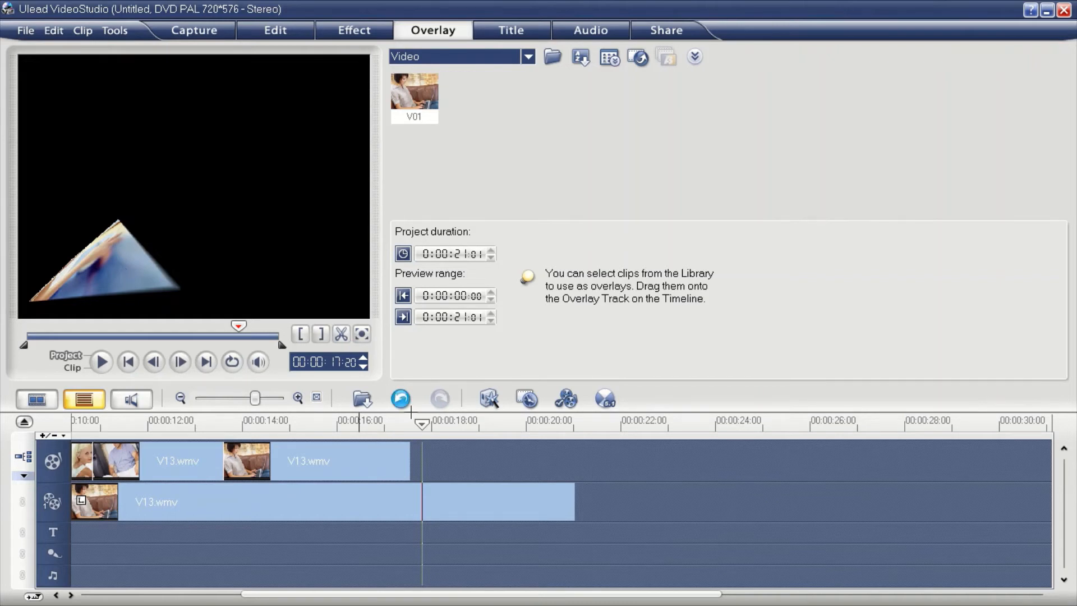
{"action": "left_click", "coordinate": [451, 497]}
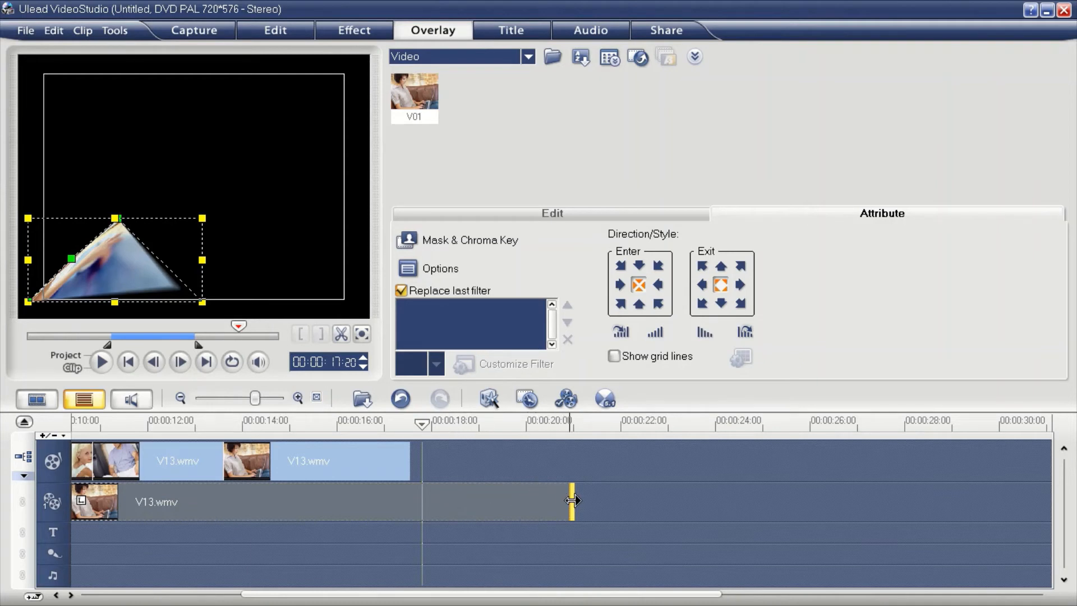
{"action": "left_click", "coordinate": [414, 510]}
{"action": "left_click_drag", "start_coordinate": [415, 510], "coordinate": [408, 508]}
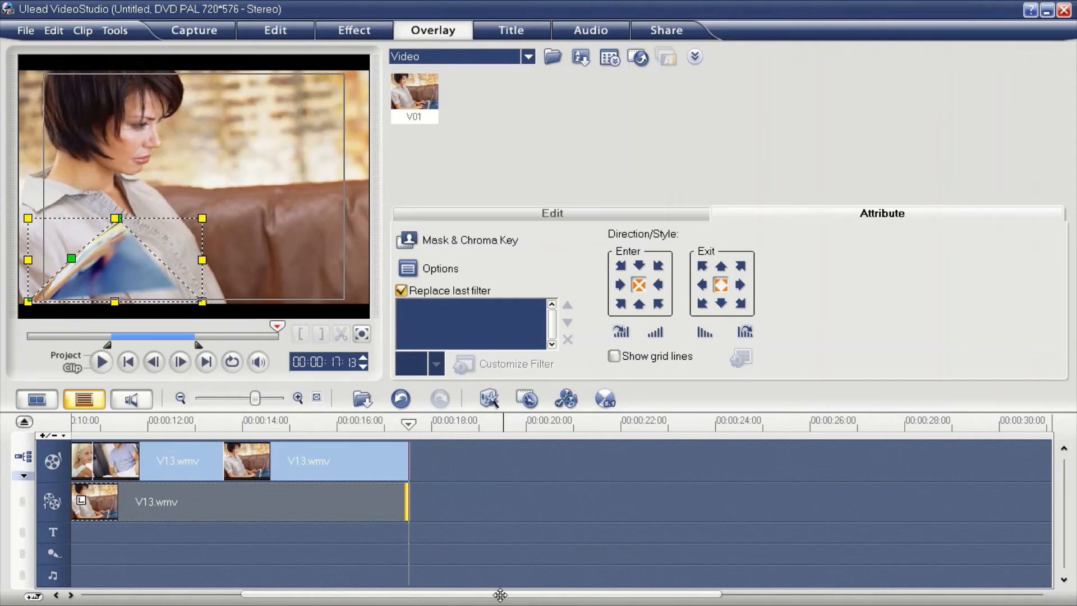
Browse the title library and play the previews of the KIDS PARTY, THE ANIMAL and THE VIDEO title presets.
{"action": "left_click_drag", "start_coordinate": [500, 595], "coordinate": [268, 589]}
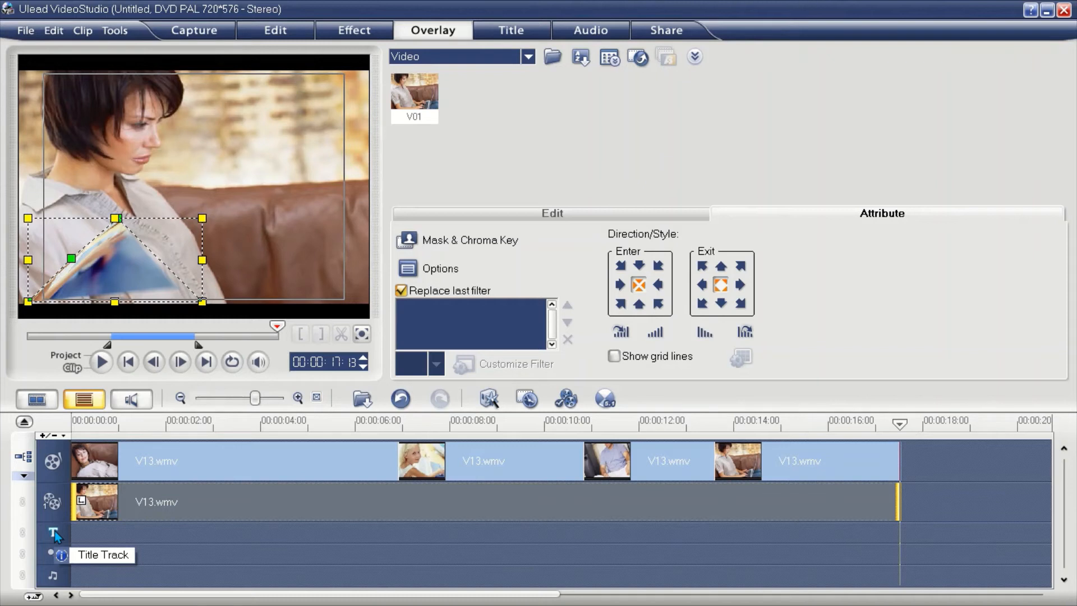
{"action": "left_click", "coordinate": [514, 31]}
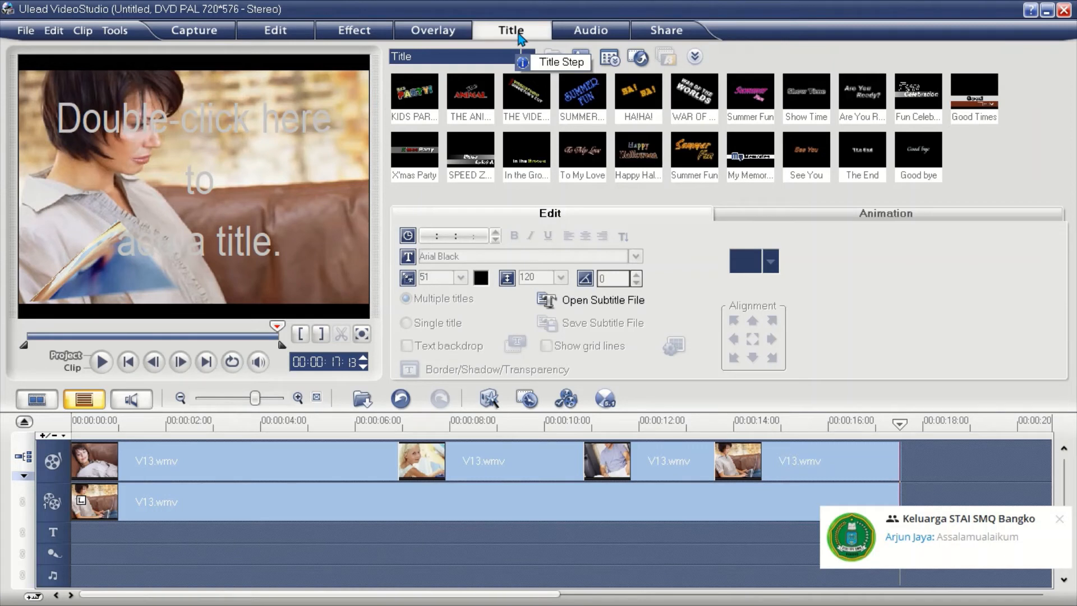
{"action": "left_click", "coordinate": [433, 97]}
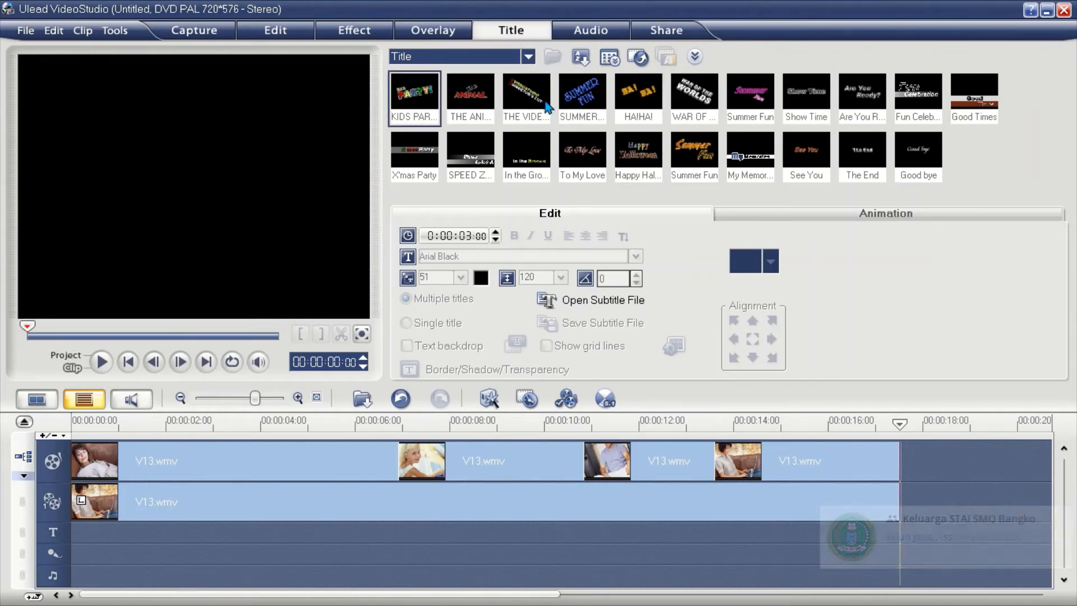
{"action": "left_click", "coordinate": [547, 108]}
{"action": "left_click", "coordinate": [427, 101]}
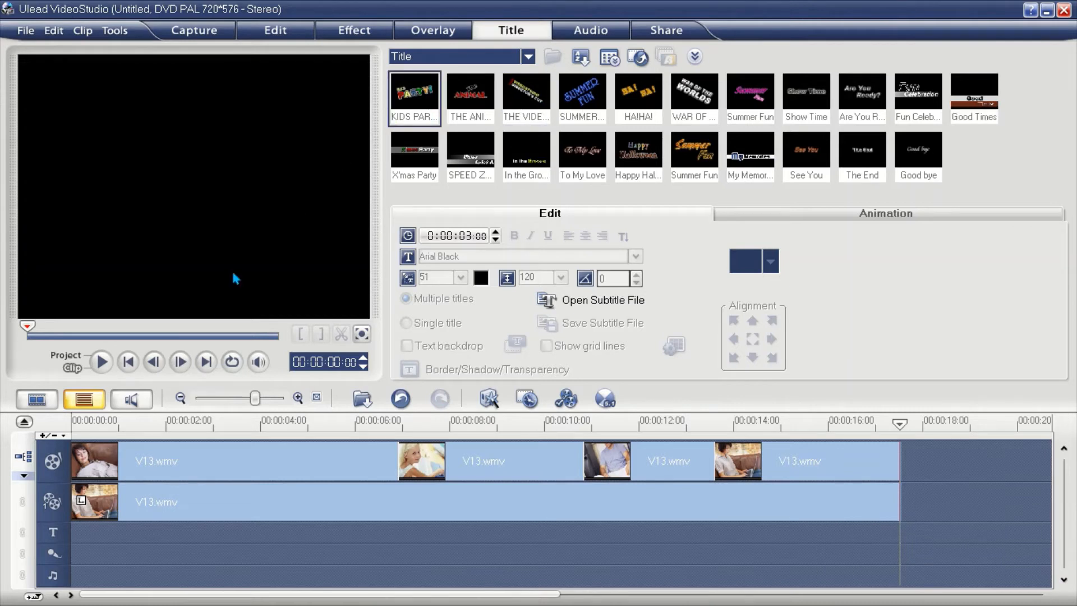
{"action": "left_click", "coordinate": [111, 366]}
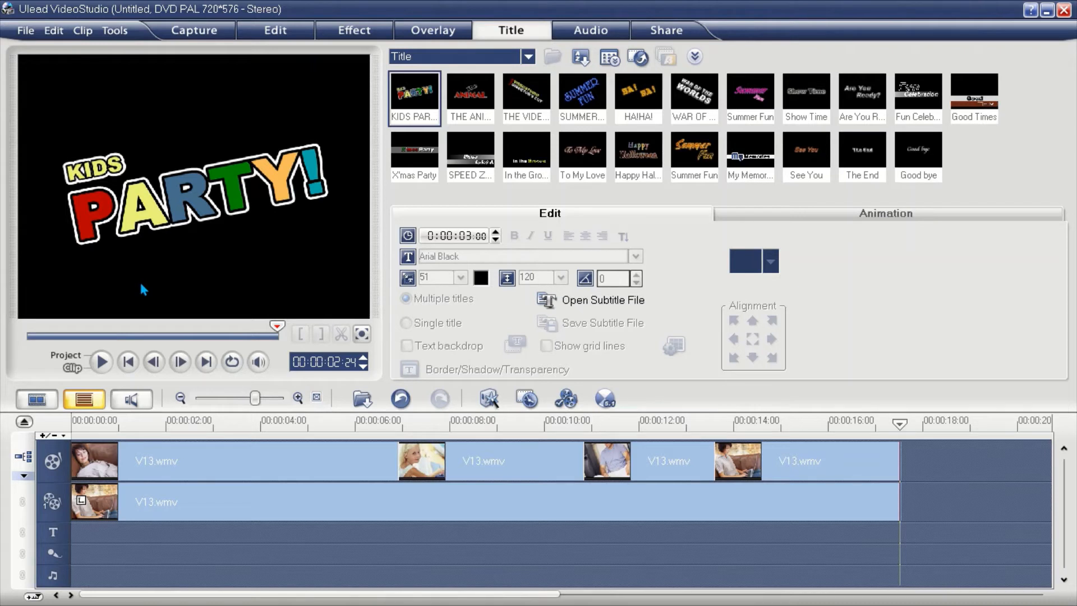
{"action": "left_click", "coordinate": [470, 104]}
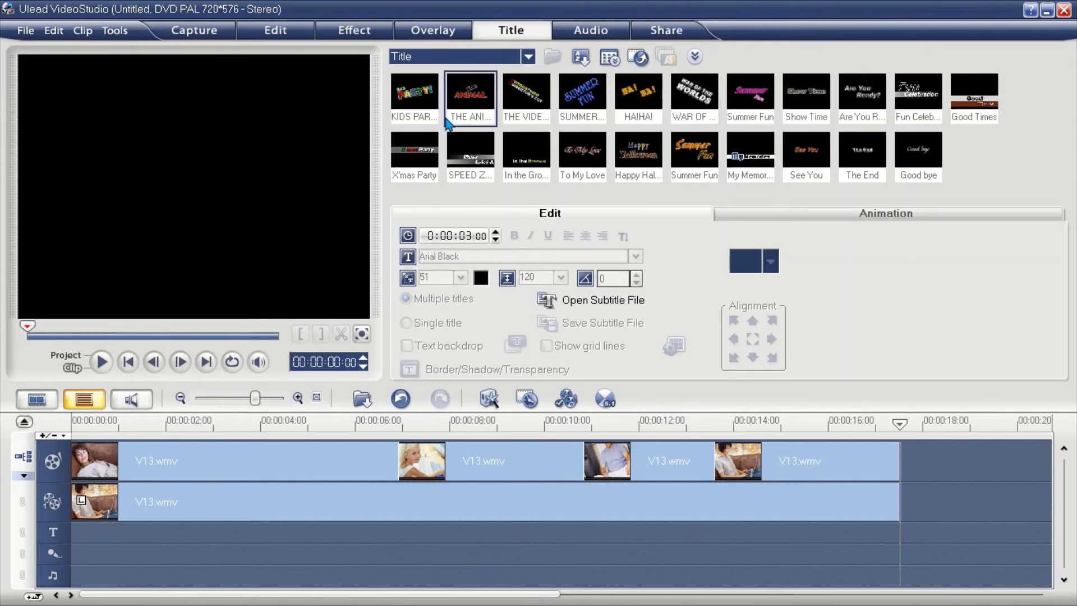
{"action": "left_click", "coordinate": [101, 362]}
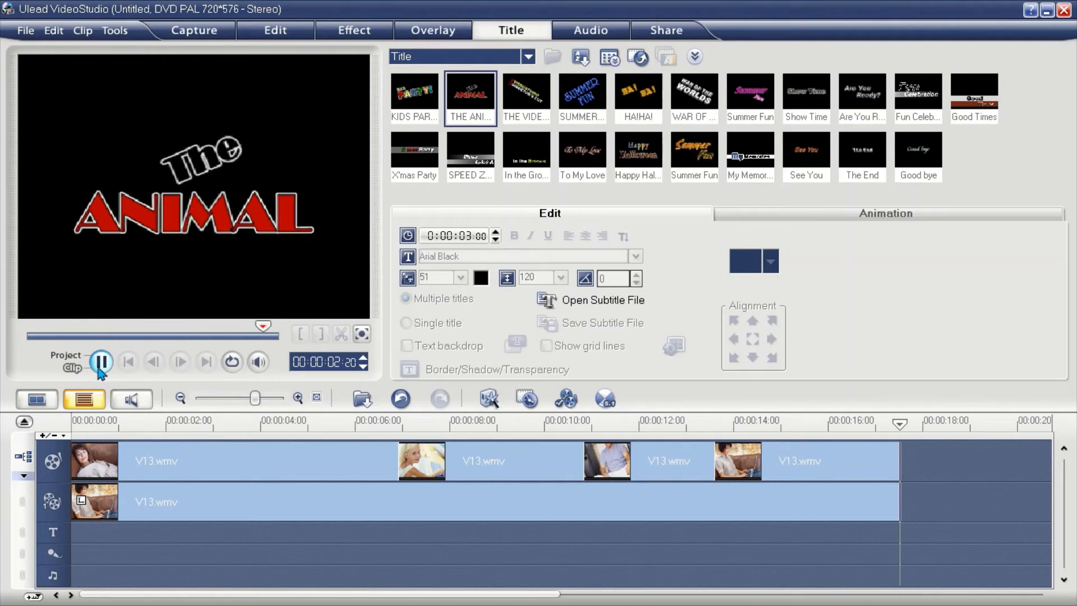
{"action": "left_click", "coordinate": [526, 94]}
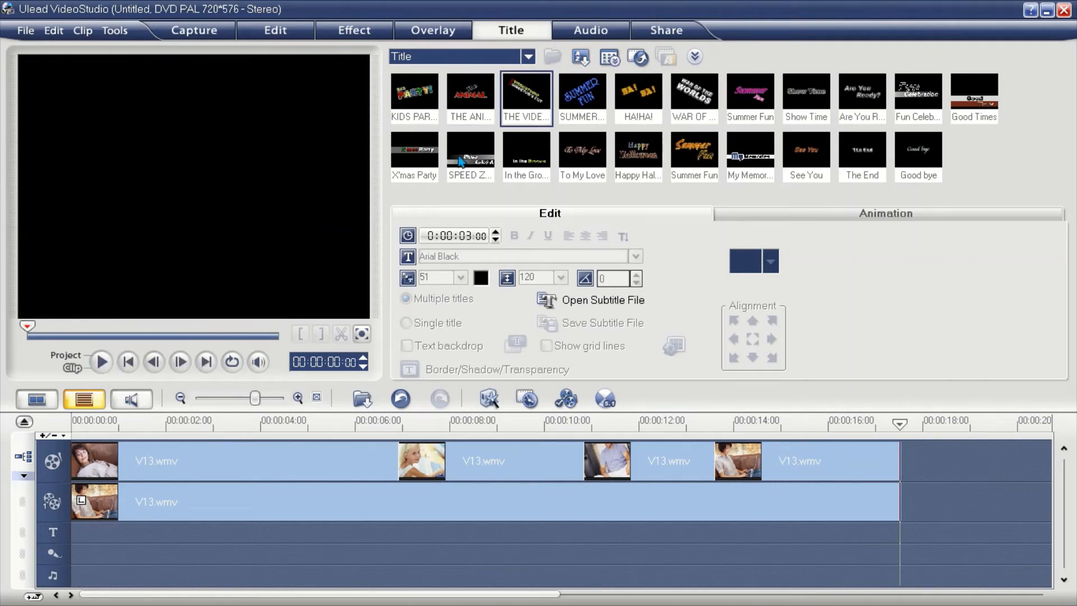
{"action": "left_click", "coordinate": [101, 362]}
Add the THE ANIMAL title preset at the start of the Title Track and play it over the video.
{"action": "left_click", "coordinate": [473, 102]}
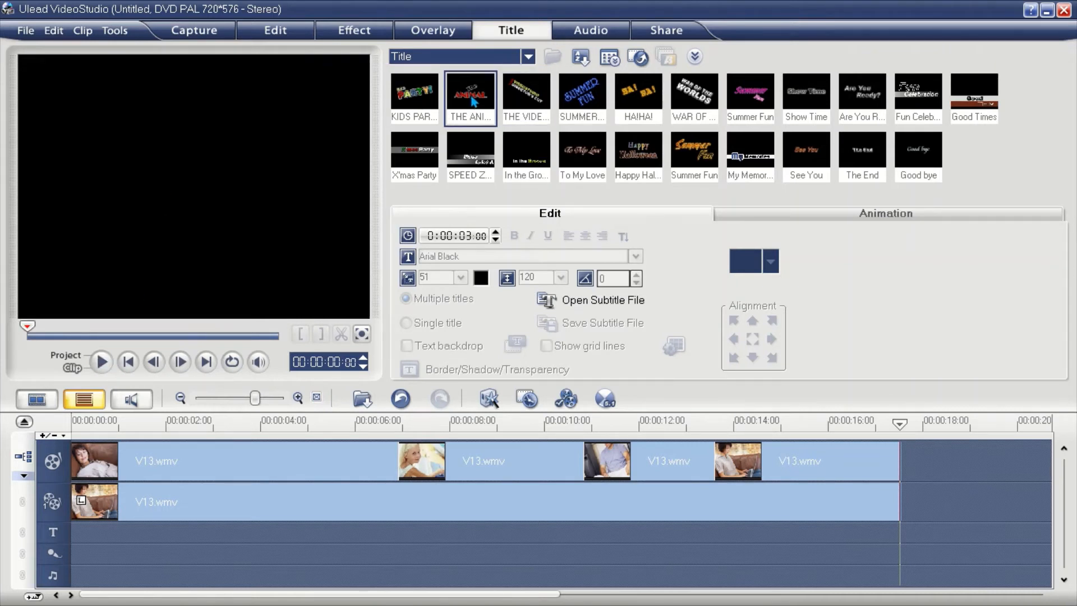
{"action": "left_click_drag", "start_coordinate": [473, 99], "coordinate": [77, 536]}
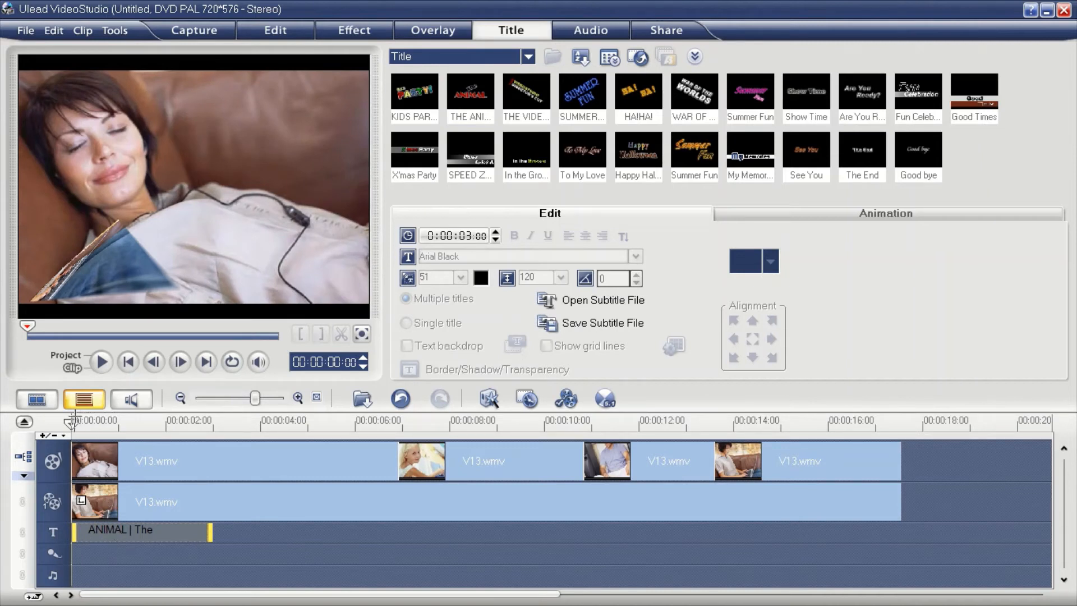
{"action": "left_click", "coordinate": [101, 362]}
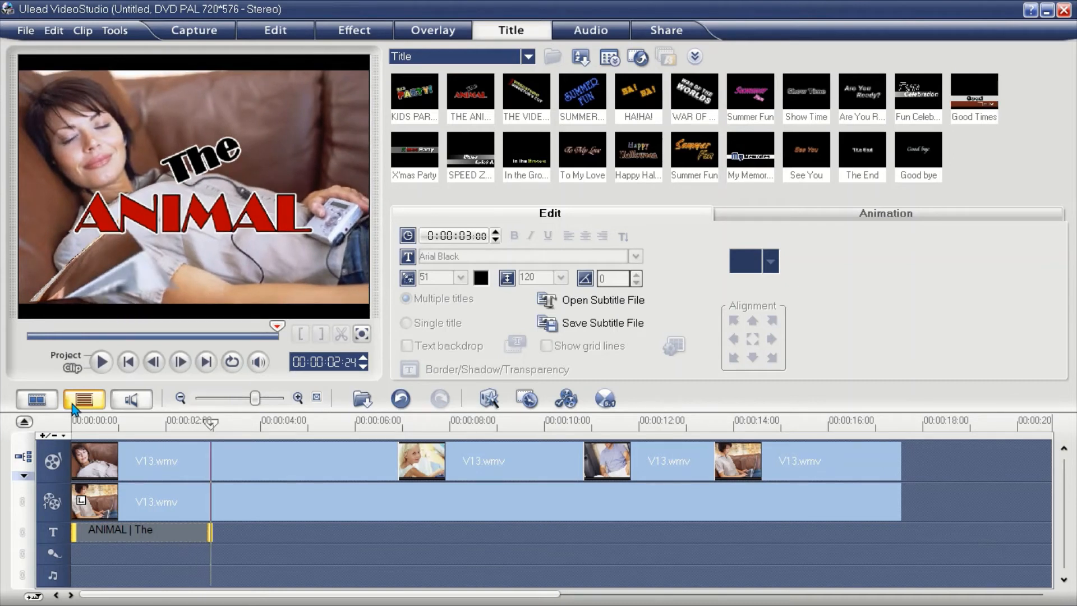
Replace the word "The" in the title clip with "Video".
{"action": "double_click", "coordinate": [206, 180]}
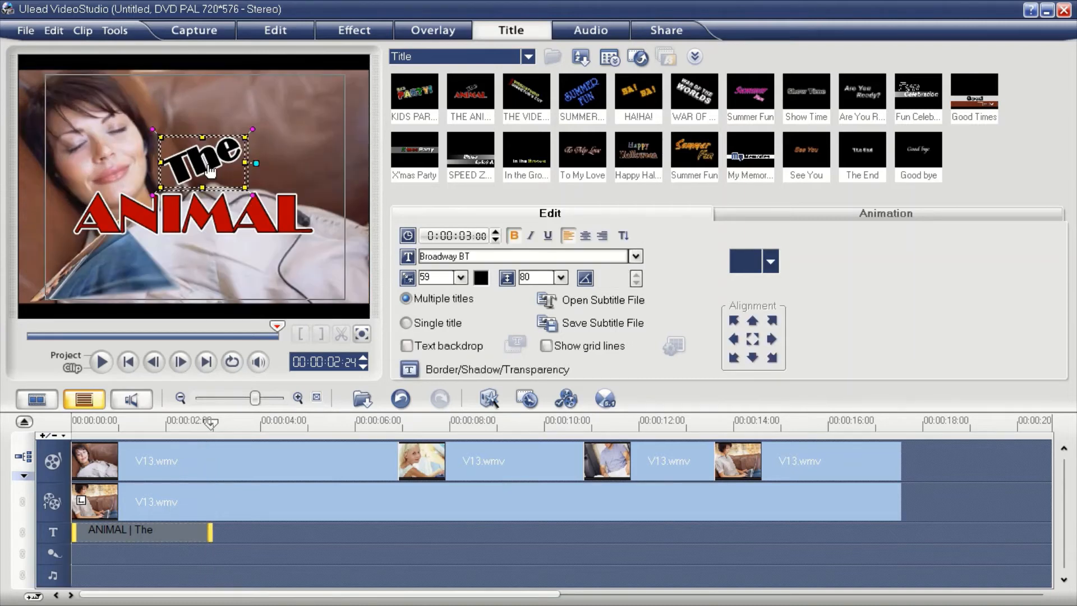
{"action": "left_click", "coordinate": [276, 542]}
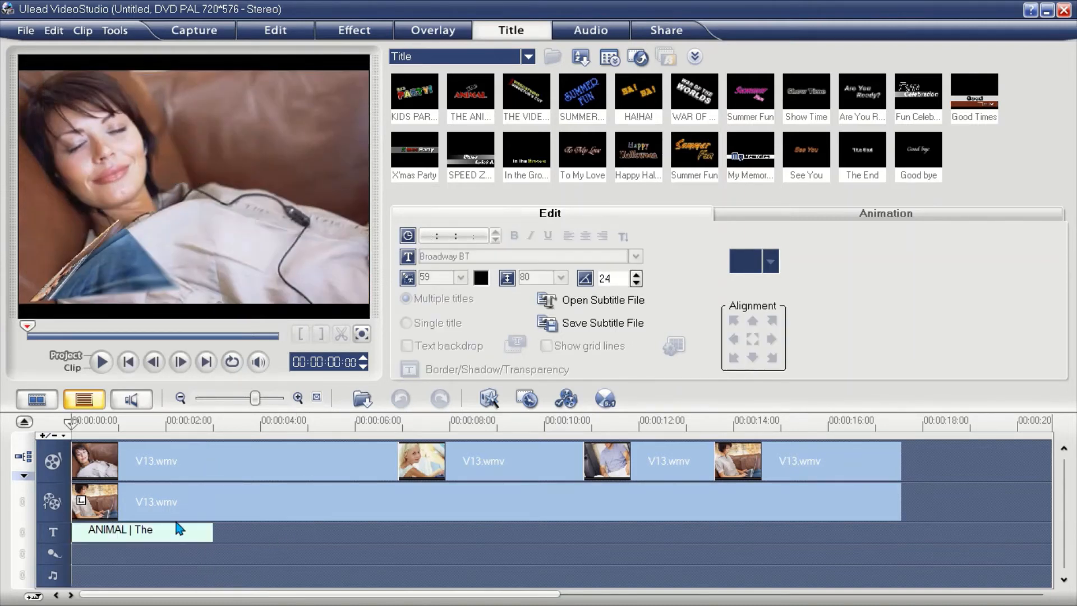
{"action": "double_click", "coordinate": [142, 534]}
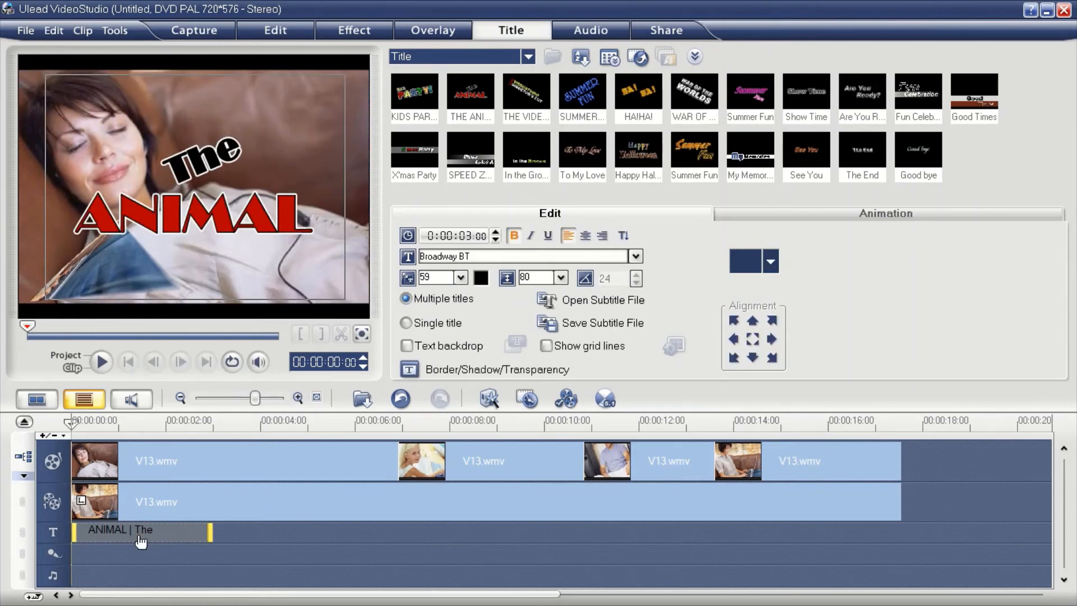
{"action": "left_click", "coordinate": [206, 158]}
{"action": "left_click", "coordinate": [205, 158]}
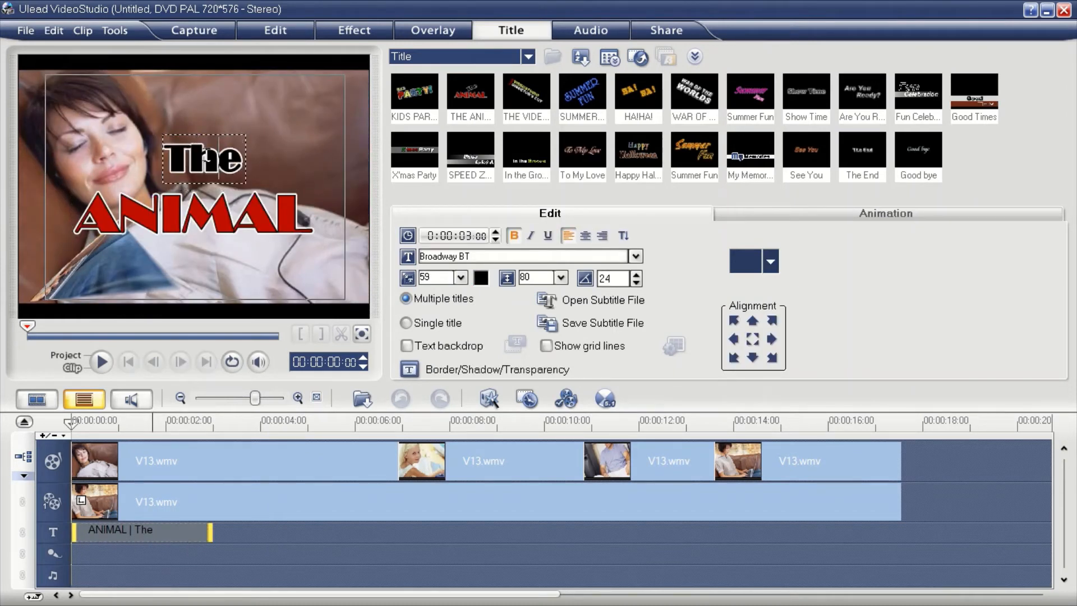
{"action": "left_click_drag", "start_coordinate": [241, 161], "coordinate": [165, 161]}
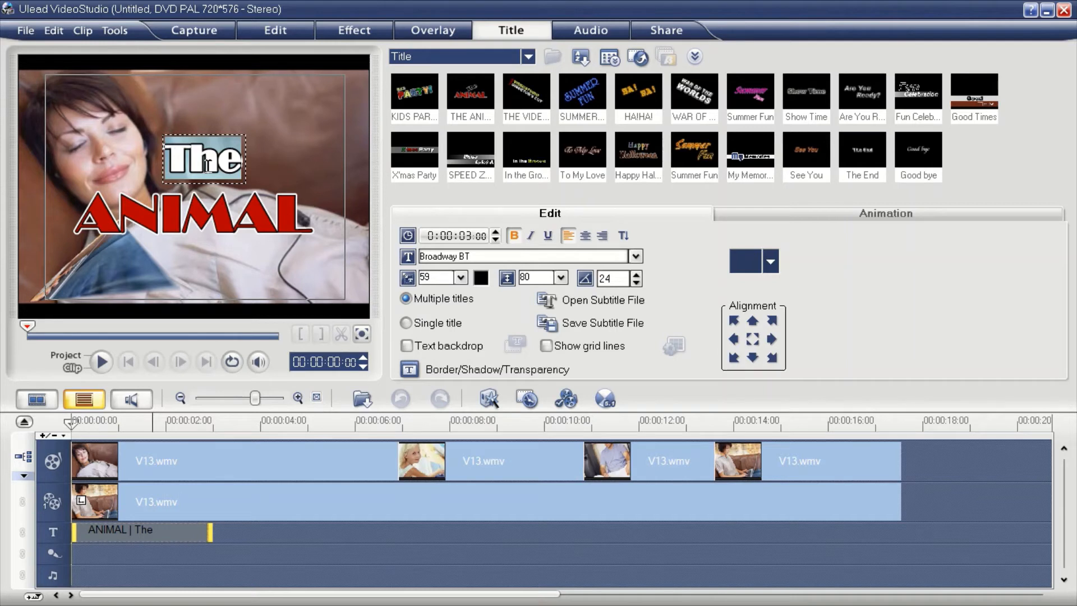
{"action": "type", "text": "Video"}
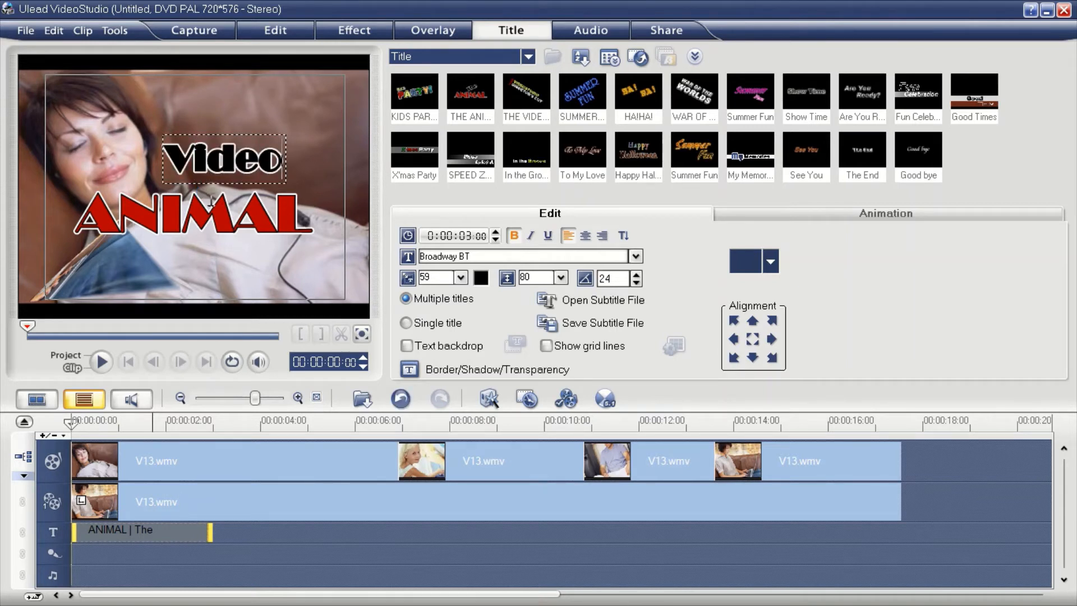
Replace the word "ANIMAL" in the title clip with "Pembelajaran PAI".
{"action": "left_click", "coordinate": [214, 218]}
{"action": "left_click", "coordinate": [214, 219]}
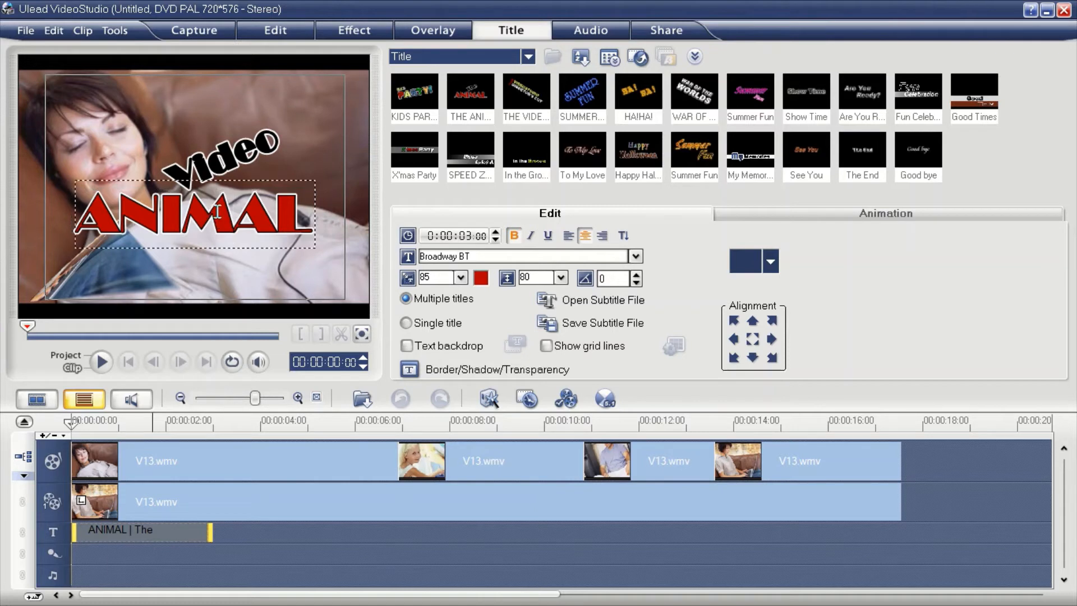
{"action": "double_click", "coordinate": [218, 209]}
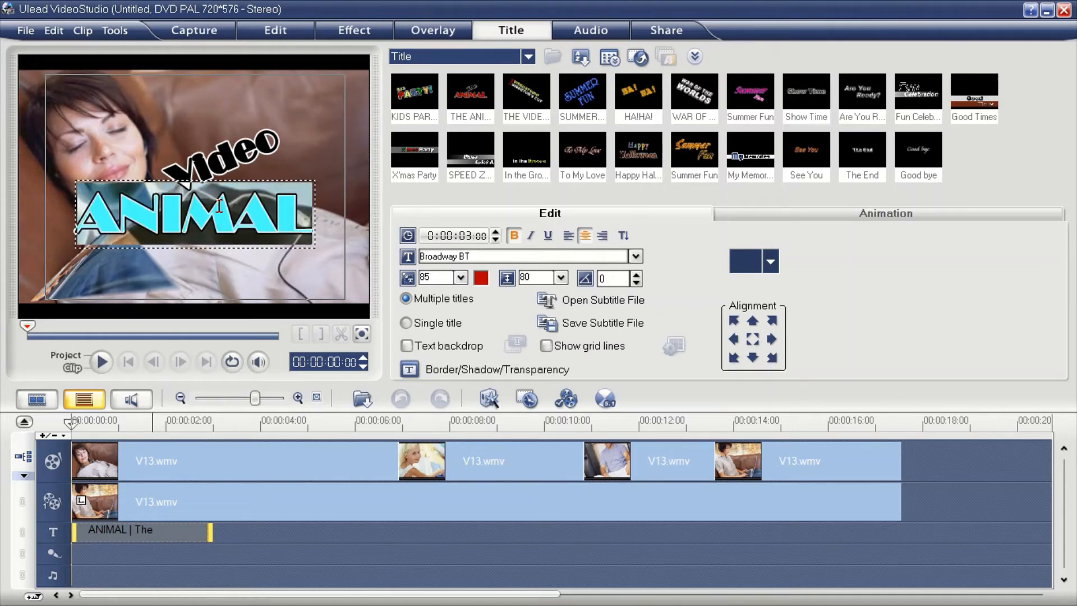
{"action": "type", "text": "Pm"}
{"action": "key", "text": "BackSpace"}
{"action": "type", "text": "e"}
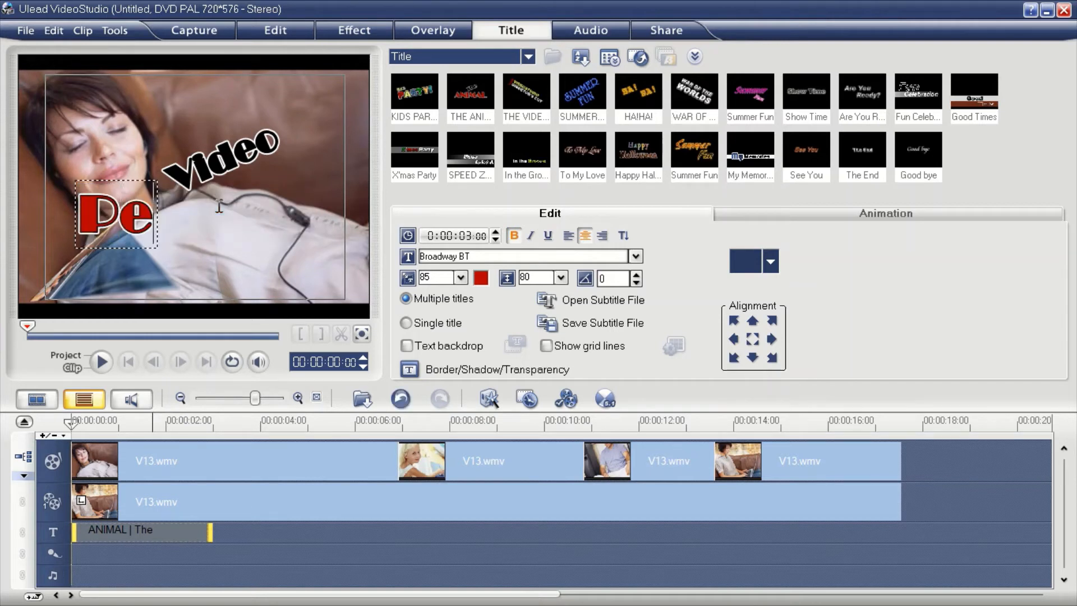
{"action": "type", "text": "mbelaja"}
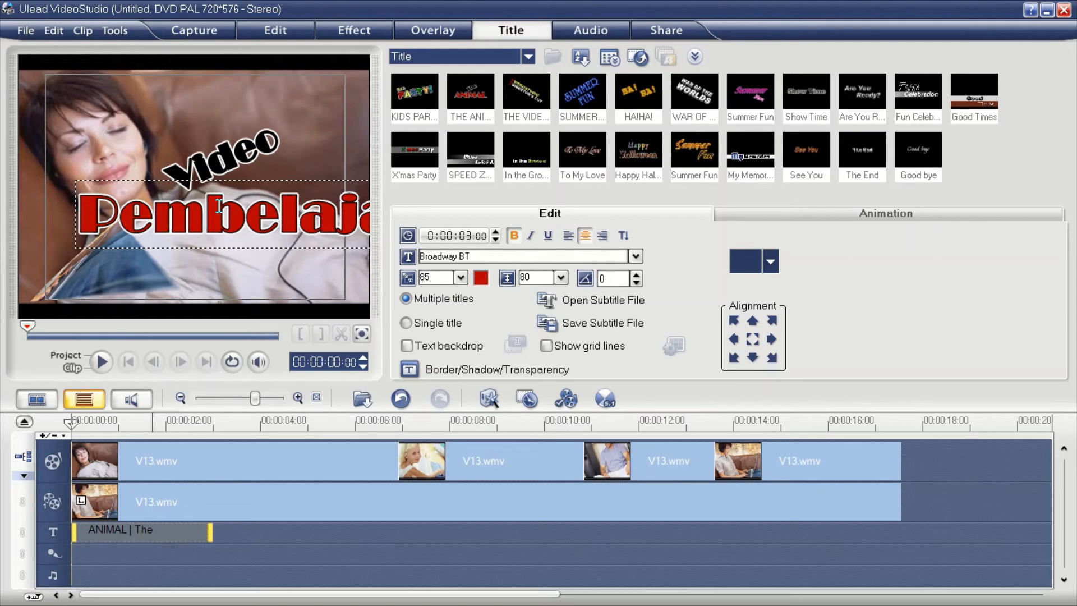
{"action": "left_click", "coordinate": [297, 137]}
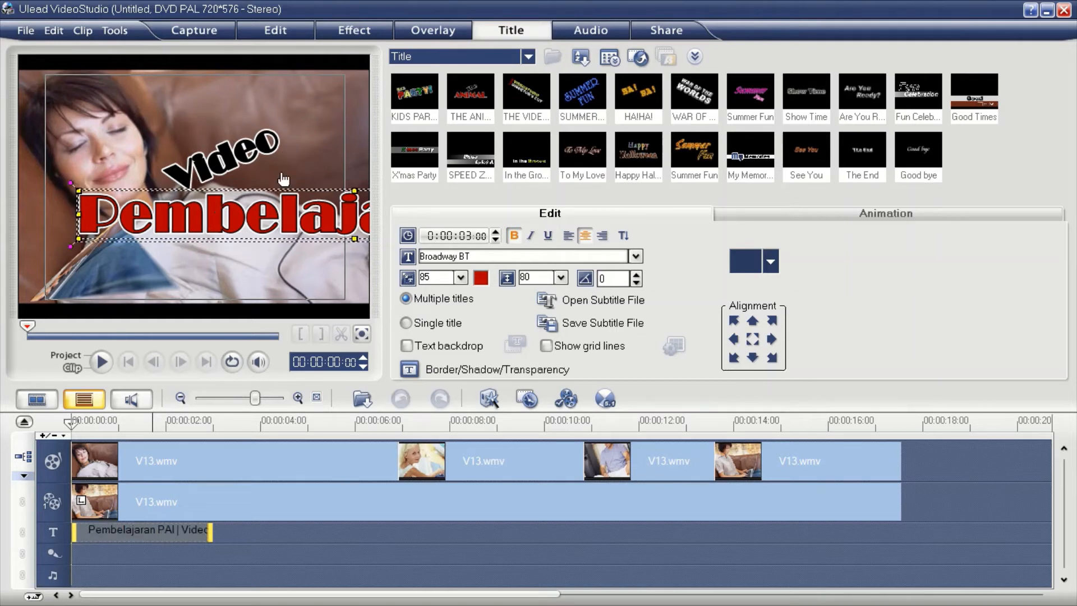
Shrink the "Pembelajaran PAI" text to font size 40 and move it left so that it fits inside the frame.
{"action": "left_click", "coordinate": [278, 188]}
{"action": "left_click", "coordinate": [278, 215]}
{"action": "left_click_drag", "start_coordinate": [79, 213], "coordinate": [178, 222]}
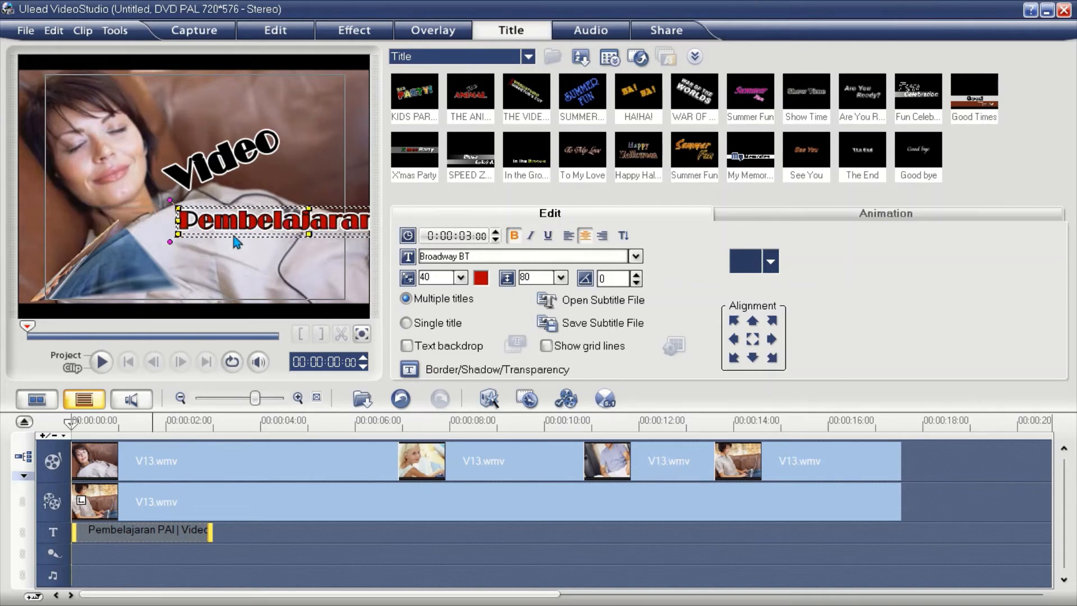
{"action": "left_click_drag", "start_coordinate": [257, 229], "coordinate": [160, 235]}
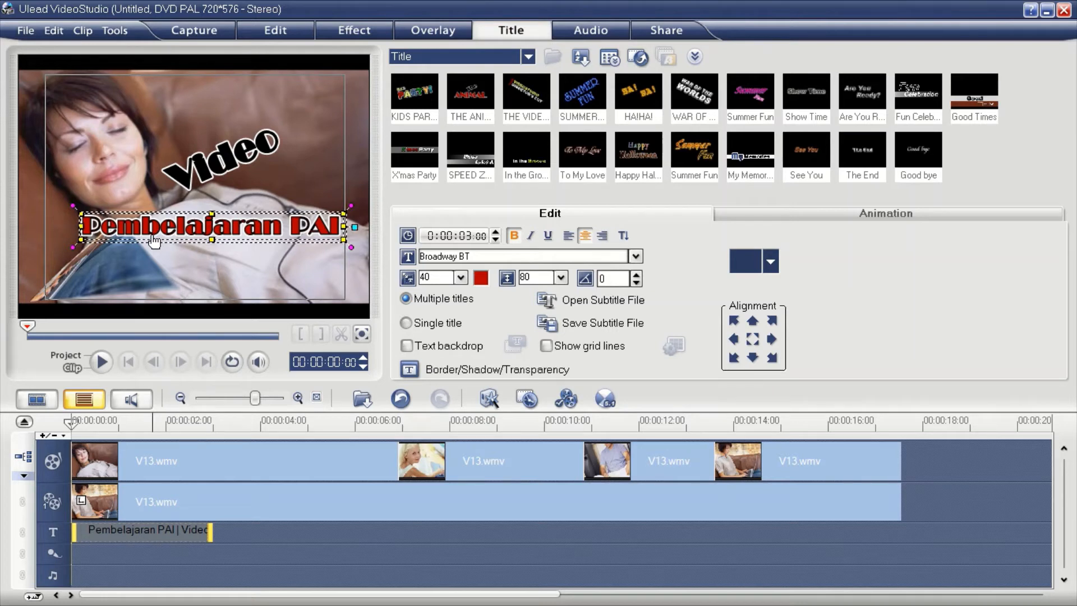
Color the letter "P" of "PAI" green.
{"action": "left_click", "coordinate": [296, 228]}
{"action": "left_click_drag", "start_coordinate": [293, 224], "coordinate": [309, 227]}
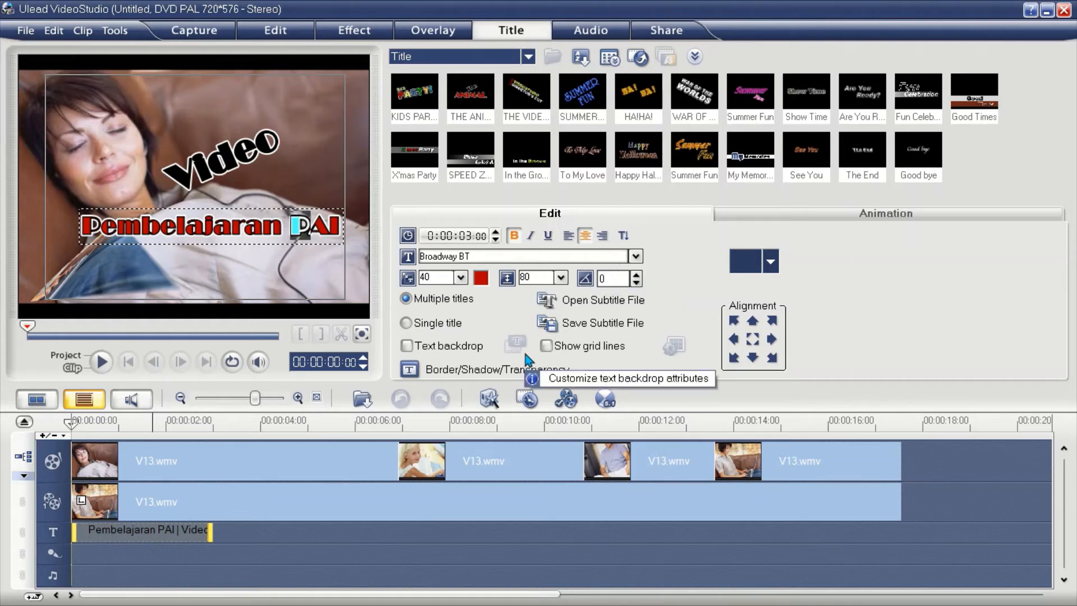
{"action": "left_click", "coordinate": [481, 280]}
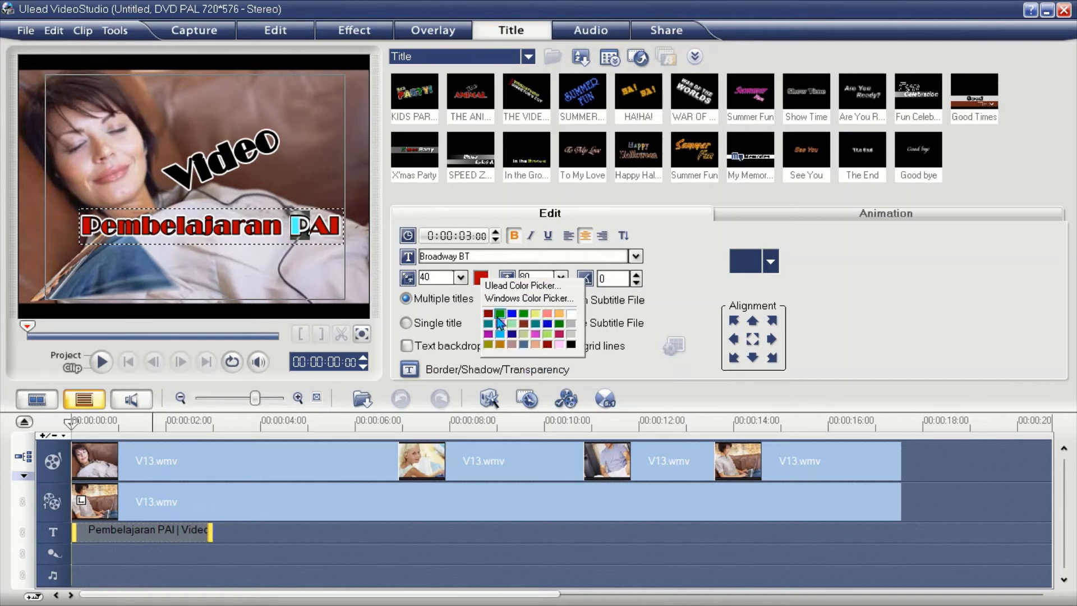
{"action": "left_click", "coordinate": [499, 314]}
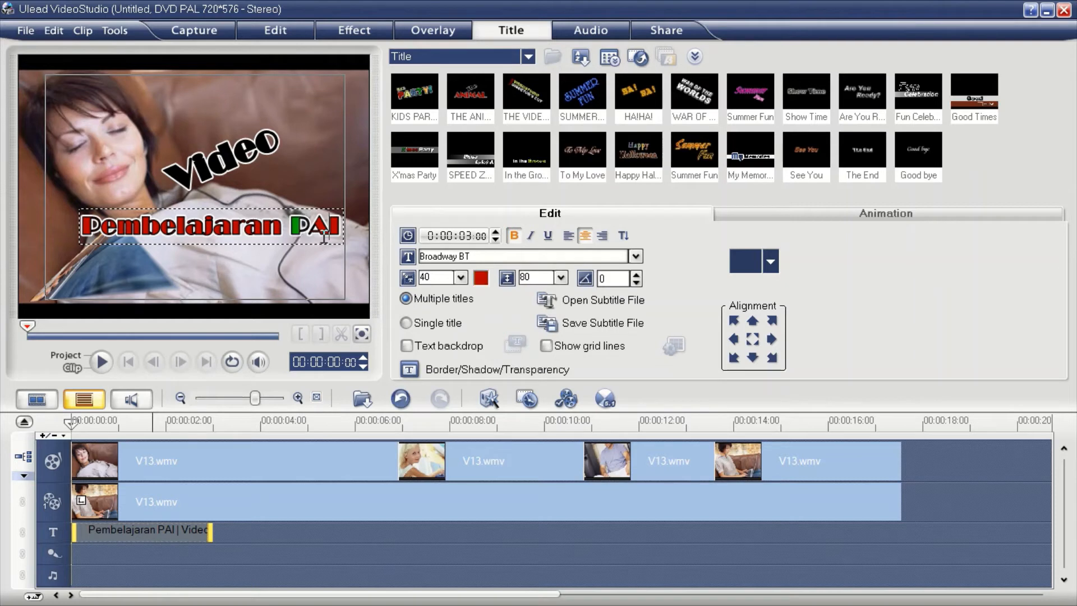
Color the letter "A" of "PAI" light yellow and finish editing the text.
{"action": "left_click_drag", "start_coordinate": [330, 227], "coordinate": [310, 227]}
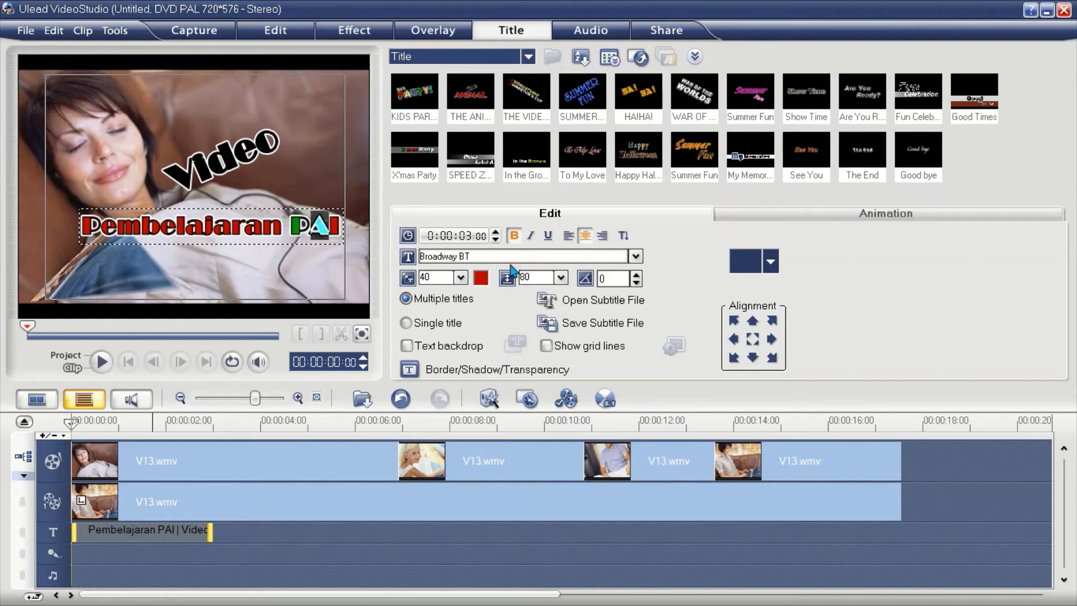
{"action": "left_click", "coordinate": [481, 279]}
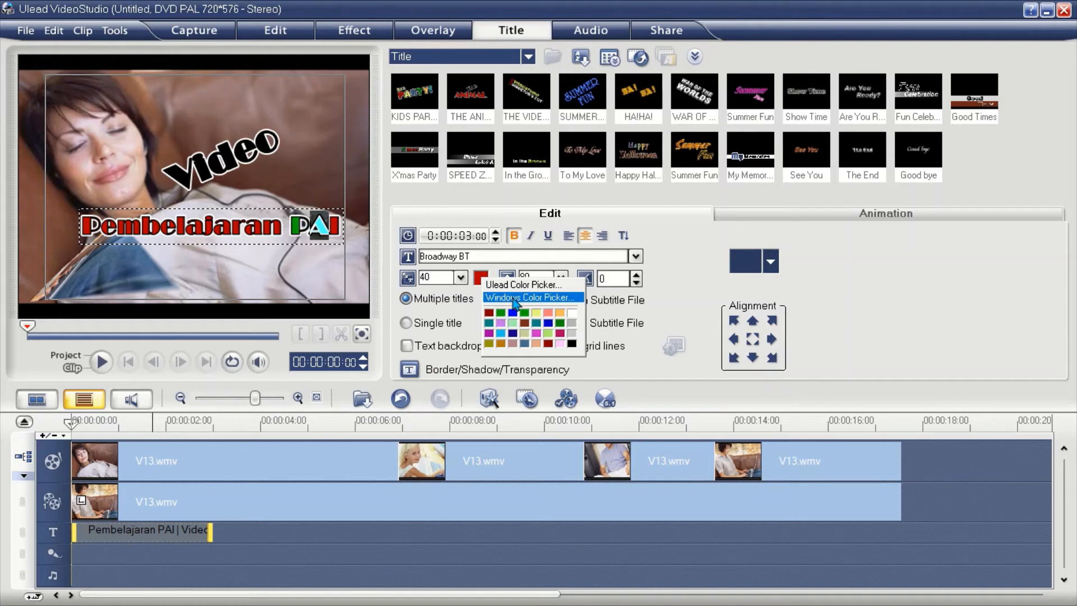
{"action": "left_click", "coordinate": [537, 312]}
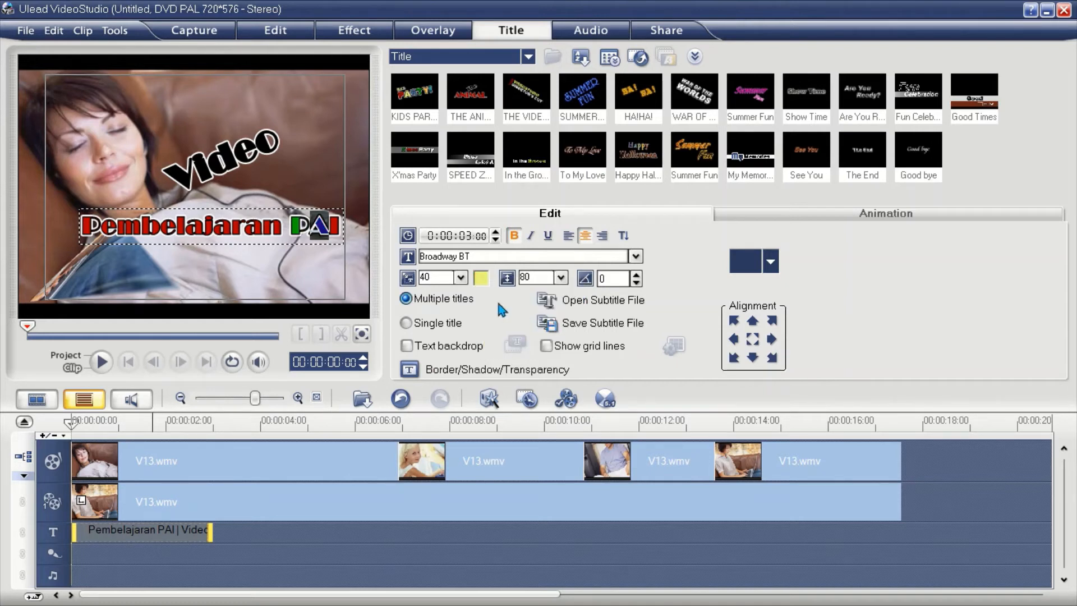
{"action": "left_click", "coordinate": [337, 231]}
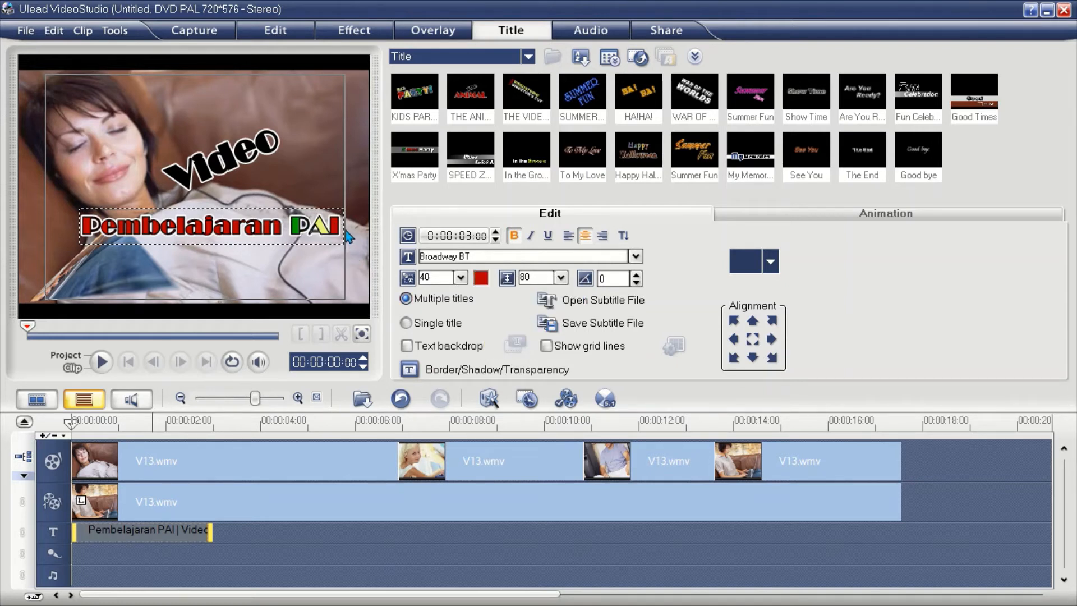
{"action": "left_click", "coordinate": [347, 235]}
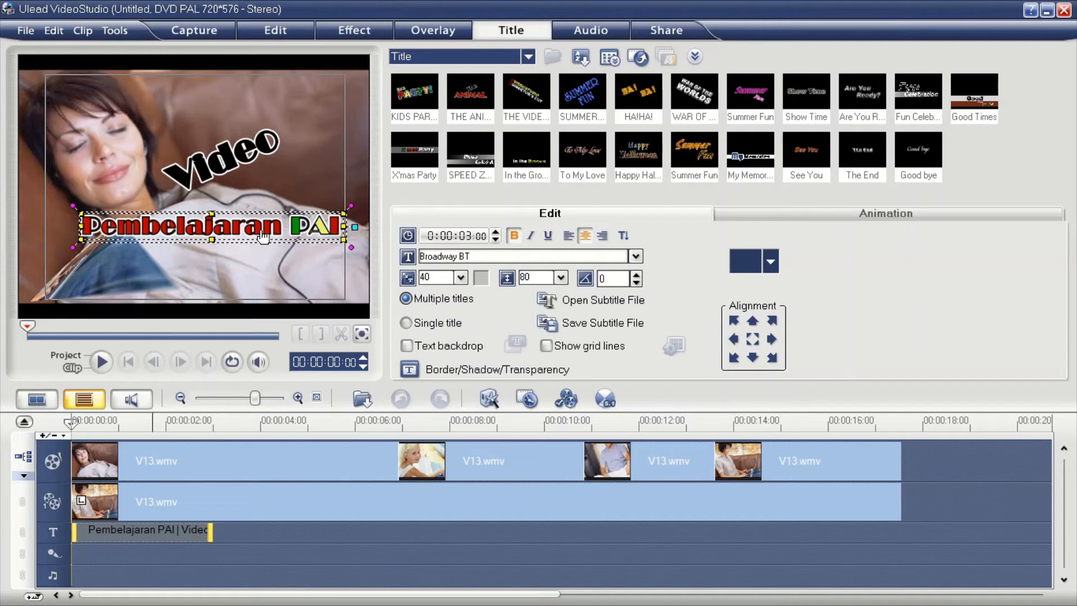
Color the letters "belajar" within "Pembelajaran" light blue and finish editing the text.
{"action": "double_click", "coordinate": [177, 230]}
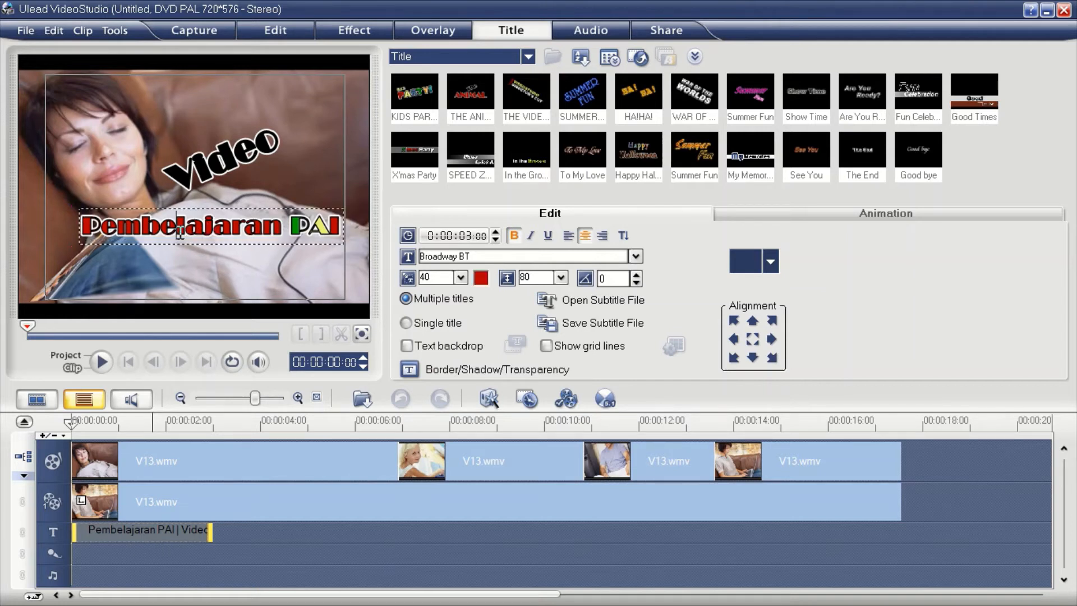
{"action": "left_click_drag", "start_coordinate": [145, 227], "coordinate": [241, 231]}
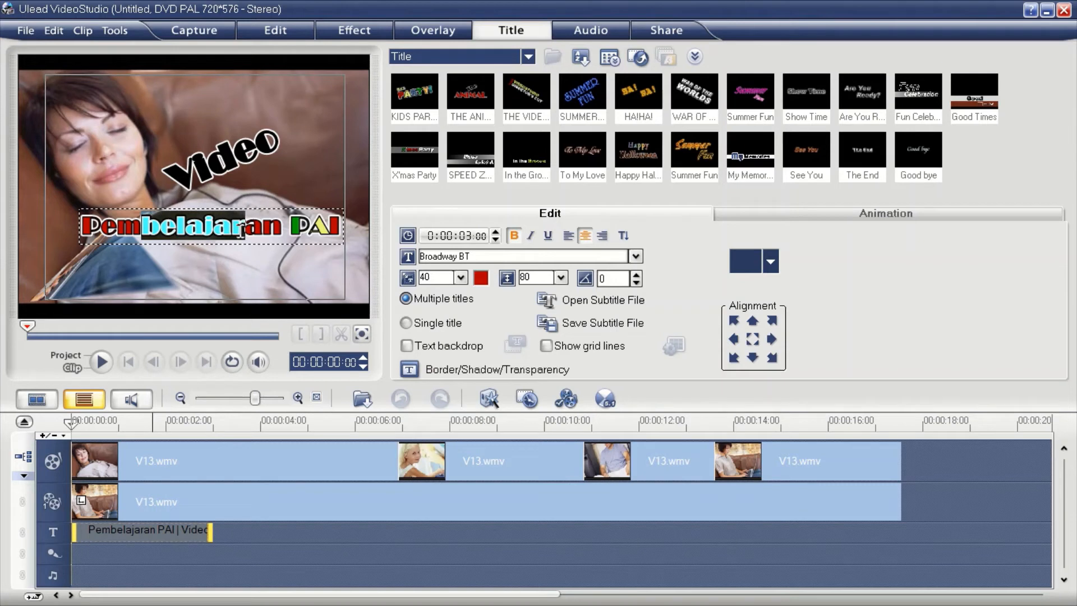
{"action": "left_click", "coordinate": [482, 277]}
{"action": "left_click", "coordinate": [502, 330]}
{"action": "left_click", "coordinate": [331, 169]}
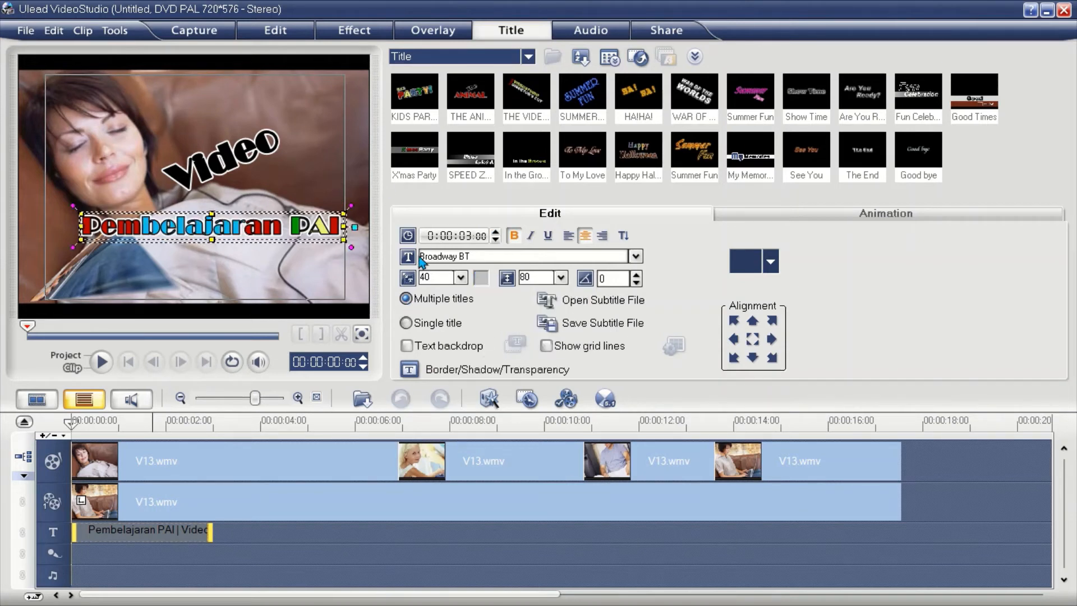
Play the two-part "Video" and "Pembelajaran PAI" title in the enlarged preview and return to the normal-size preview.
{"action": "left_click", "coordinate": [362, 335]}
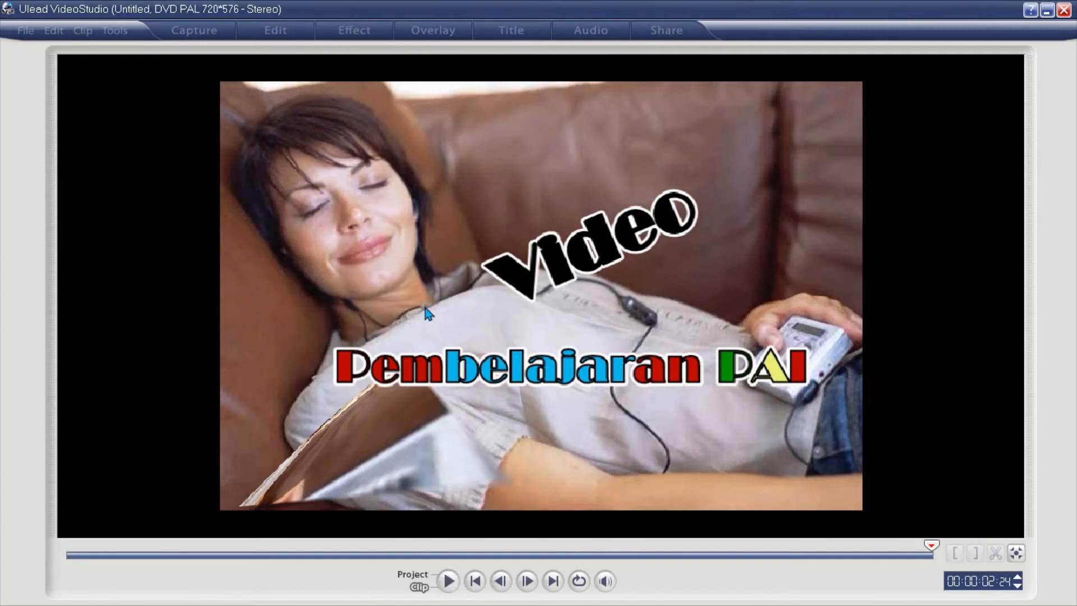
{"action": "left_click", "coordinate": [1016, 553]}
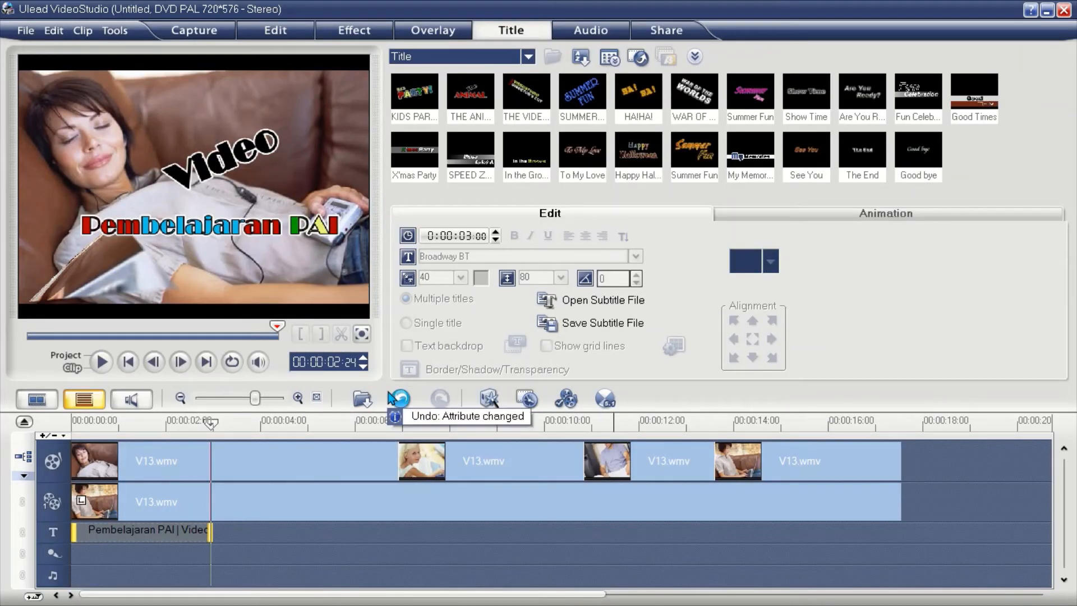
Add the "Good Times" preset title to the Title Track at about the 6-second mark.
{"action": "mouse_move", "coordinate": [697, 1]}
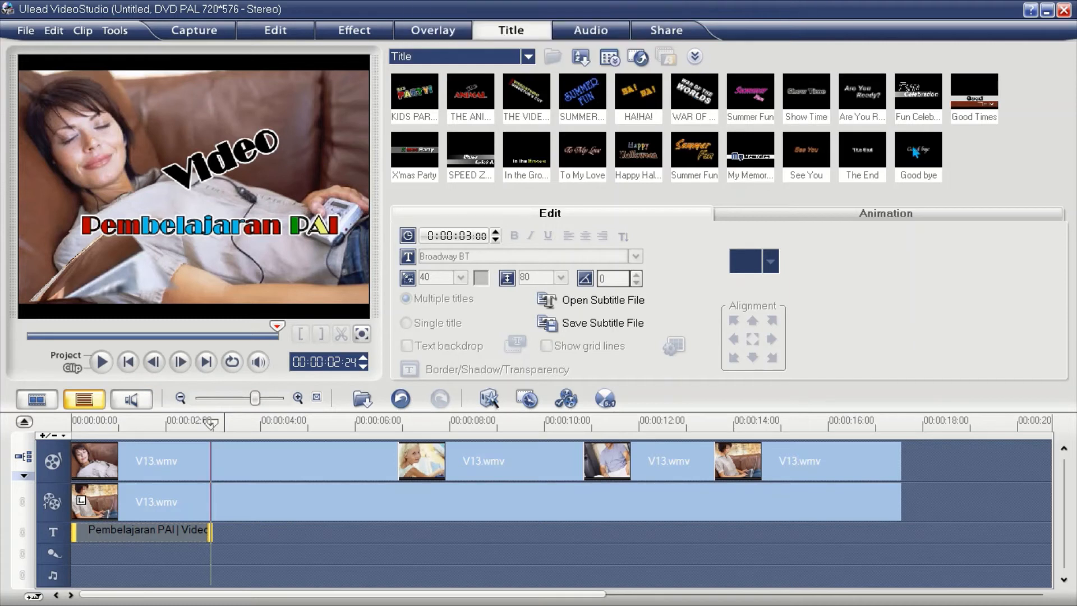
{"action": "left_click", "coordinate": [987, 101]}
{"action": "left_click_drag", "start_coordinate": [929, 153], "coordinate": [355, 528]}
Extend the "Pembelajaran PAI" title to a duration of 0:00:05:01 and the "Good Times" title to 0:00:06:11.
{"action": "left_click", "coordinate": [194, 528]}
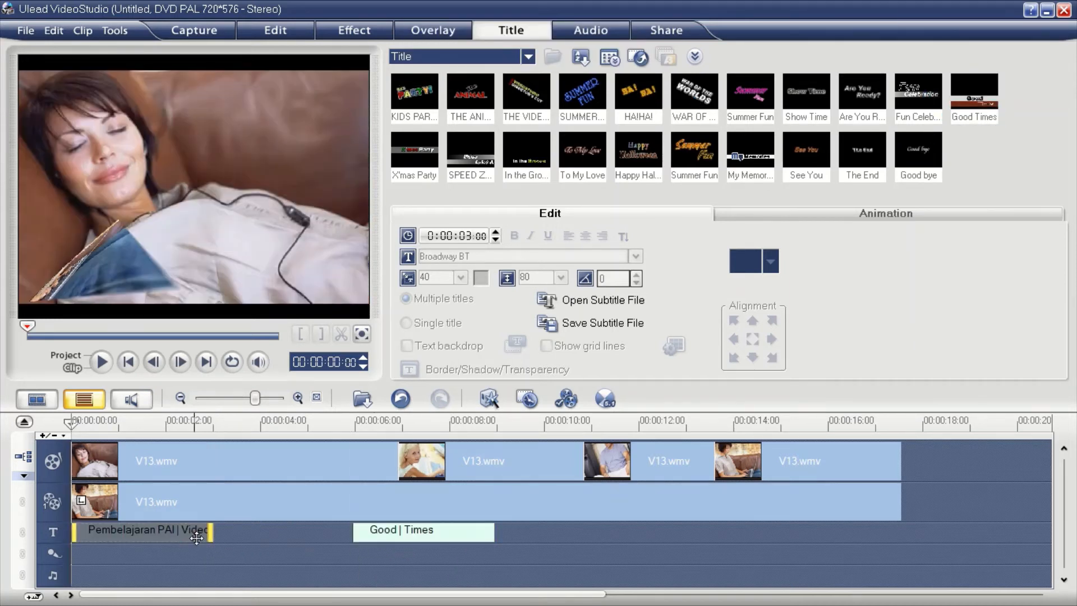
{"action": "left_click_drag", "start_coordinate": [210, 530], "coordinate": [312, 548]}
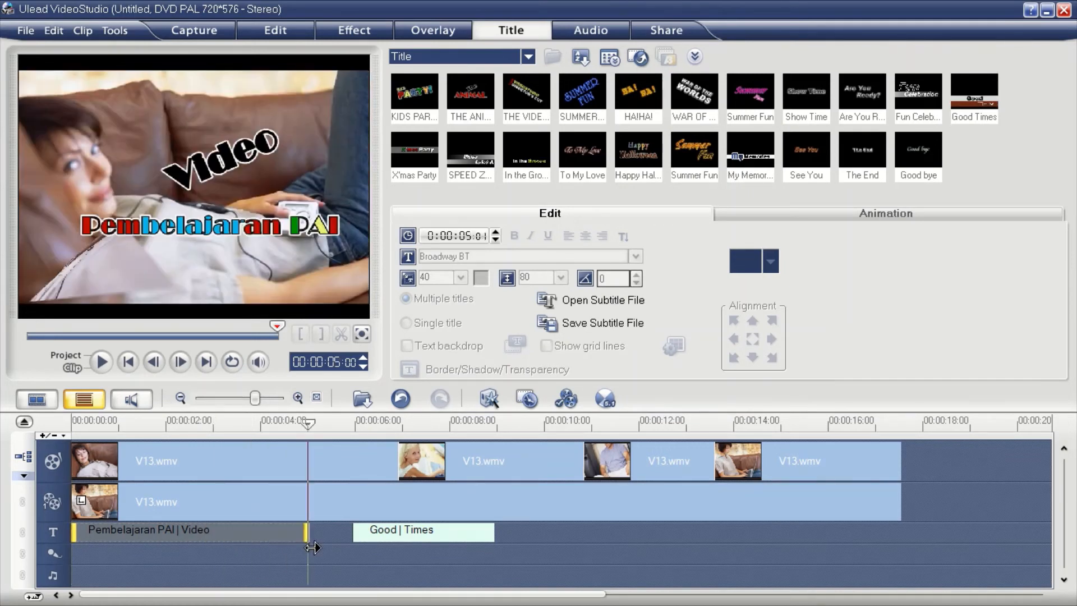
{"action": "left_click", "coordinate": [397, 537]}
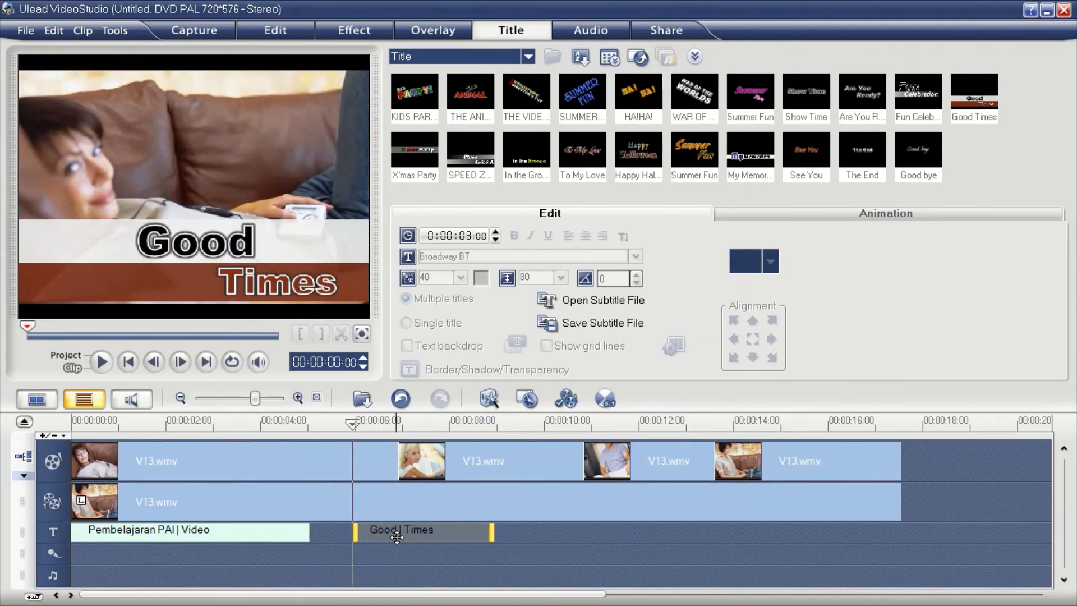
{"action": "left_click_drag", "start_coordinate": [493, 533], "coordinate": [656, 531]}
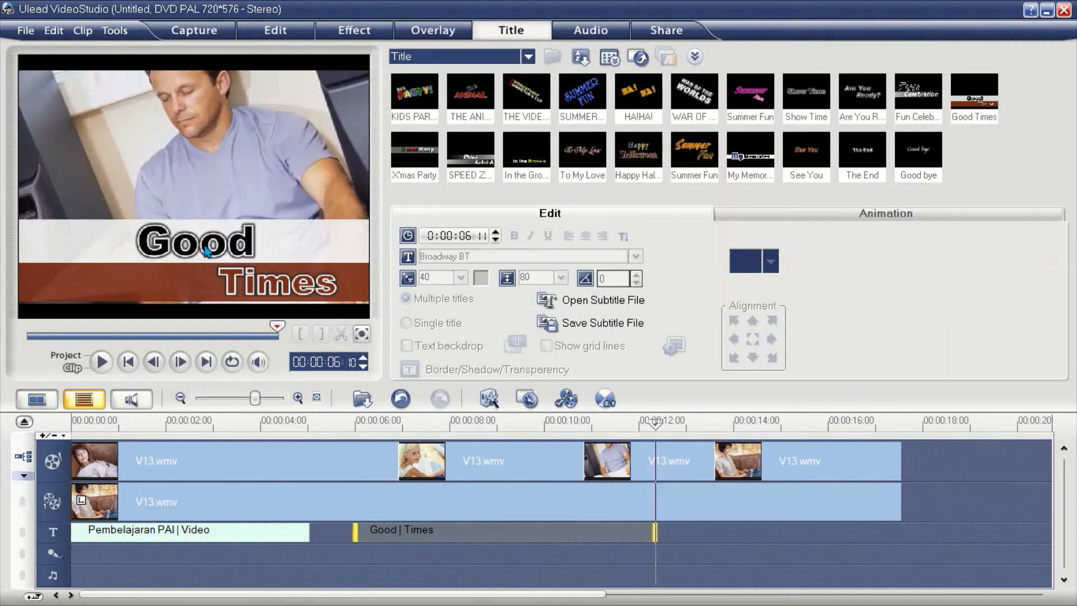
Replace "Good" with "Karya" and "Times" with "Lokal C" in the second title, and finish editing the text.
{"action": "double_click", "coordinate": [206, 252]}
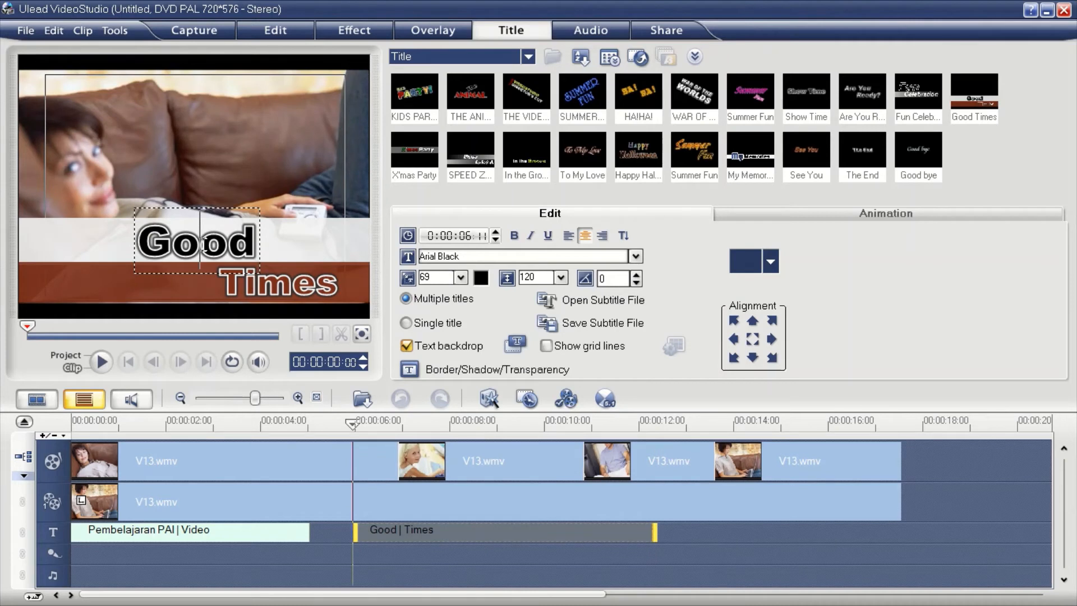
{"action": "double_click", "coordinate": [205, 244]}
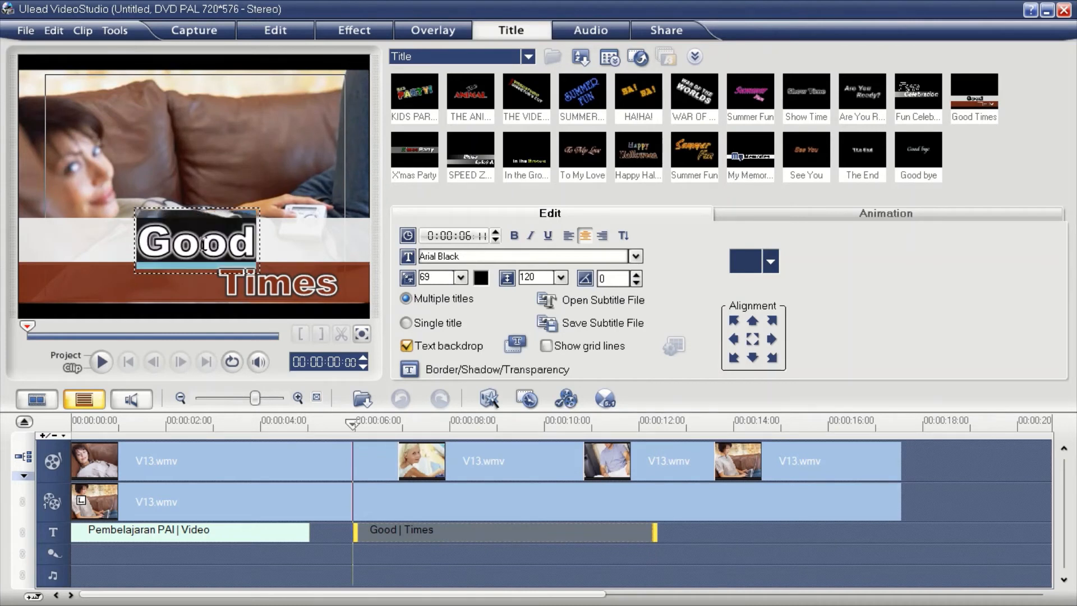
{"action": "type", "text": "Karya"}
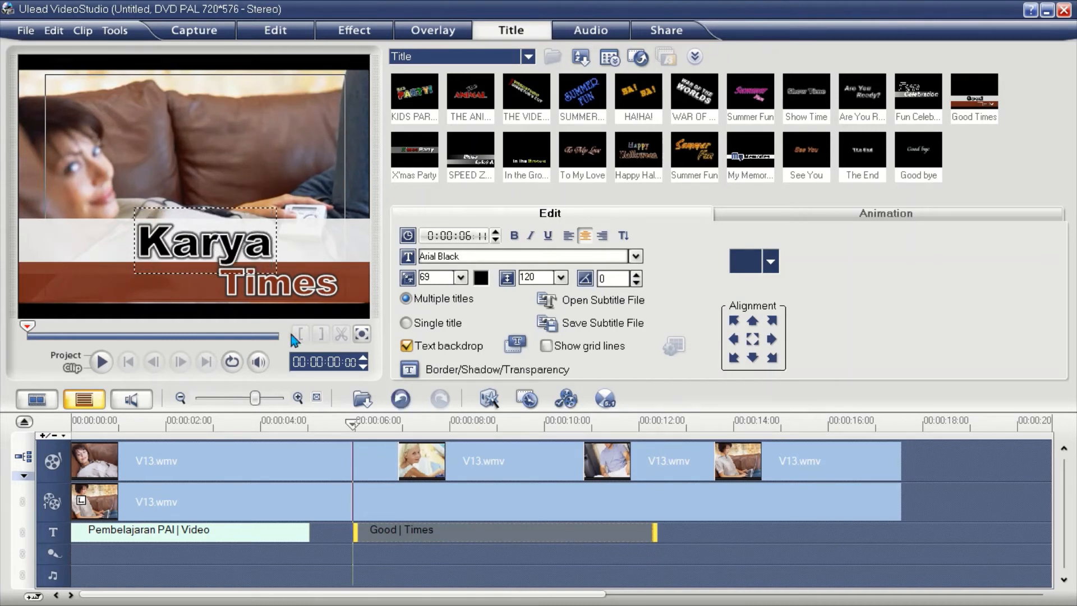
{"action": "double_click", "coordinate": [302, 293]}
{"action": "double_click", "coordinate": [301, 294]}
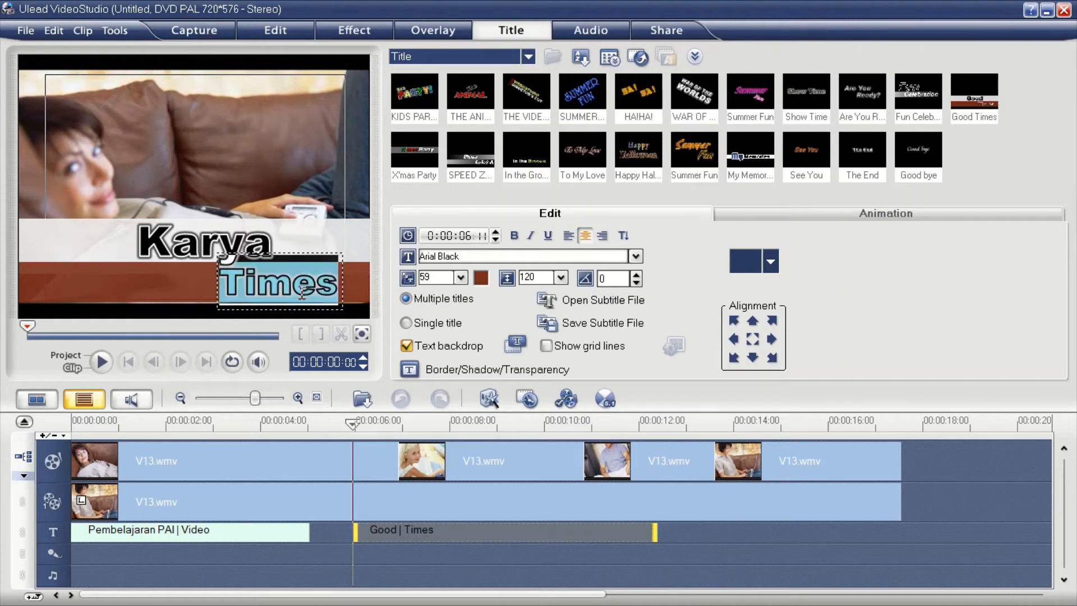
{"action": "type", "text": "Lokal C"}
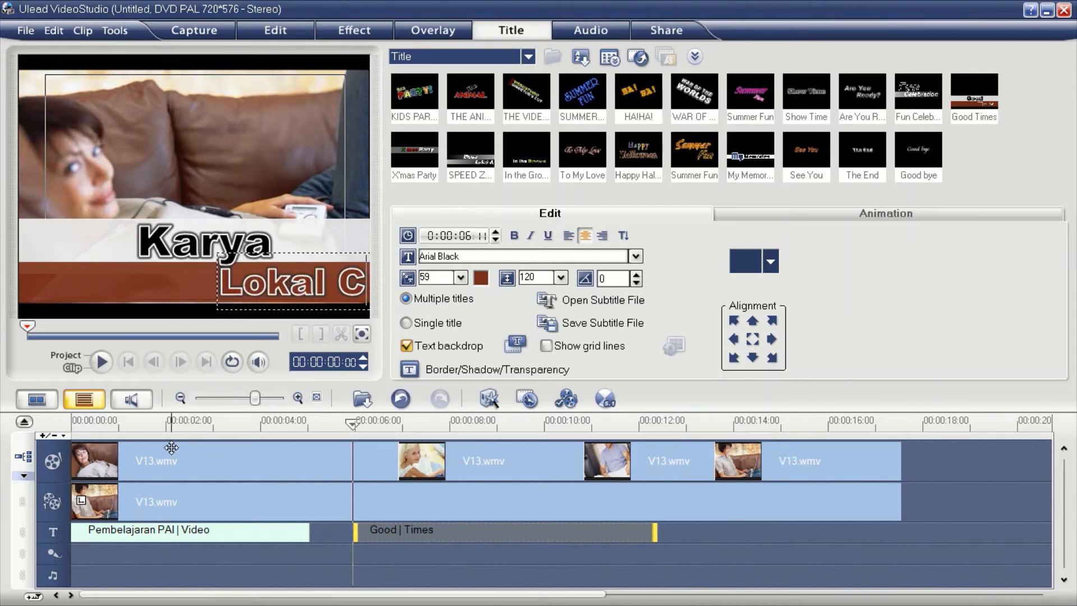
{"action": "left_click", "coordinate": [188, 564]}
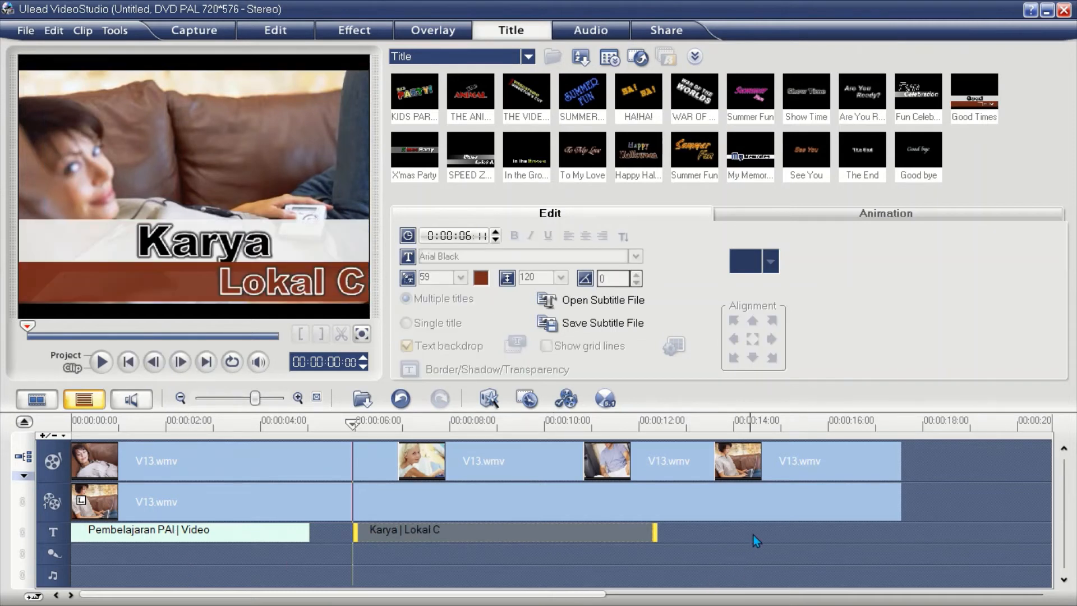
Add "The End" preset title to the Title Track directly after the last video clip and center its text in the frame.
{"action": "left_click_drag", "start_coordinate": [869, 157], "coordinate": [903, 531]}
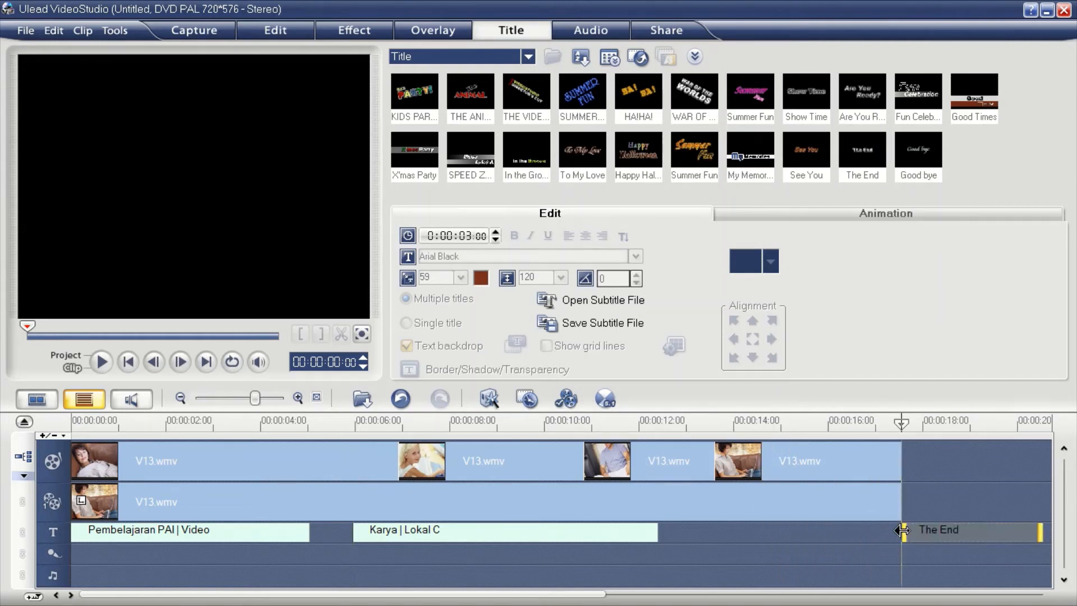
{"action": "left_click", "coordinate": [981, 530]}
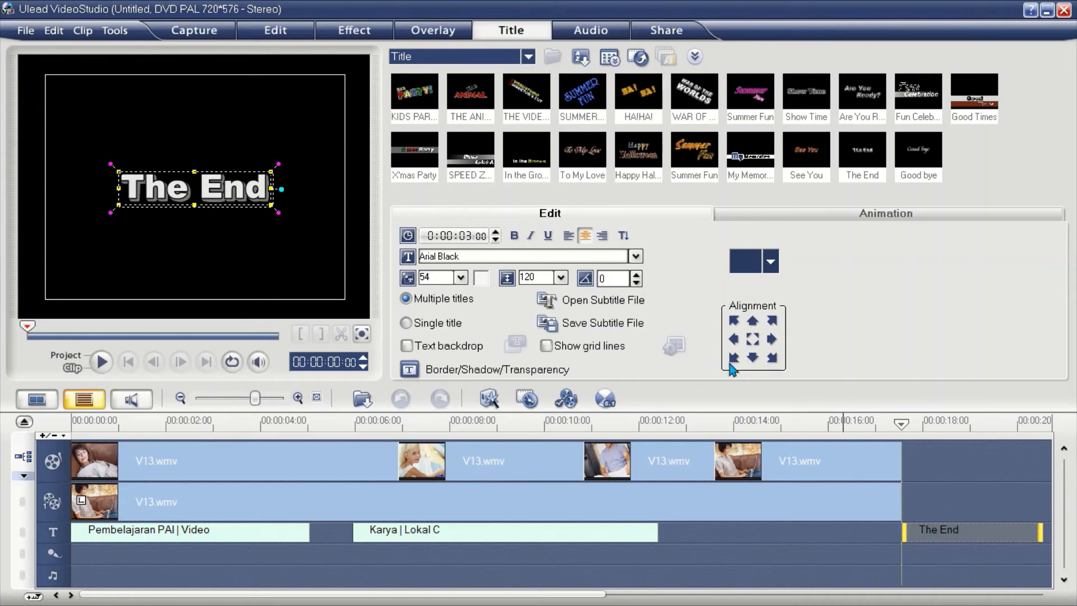
{"action": "left_click", "coordinate": [752, 341]}
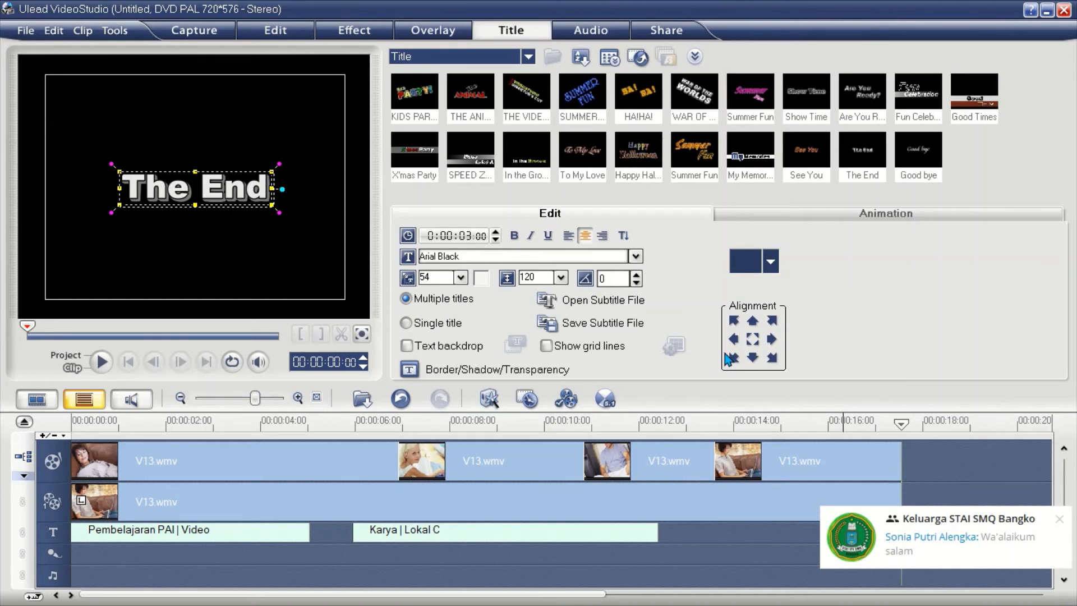
Preview "The End" title clip by playing it twice.
{"action": "left_click", "coordinate": [928, 422]}
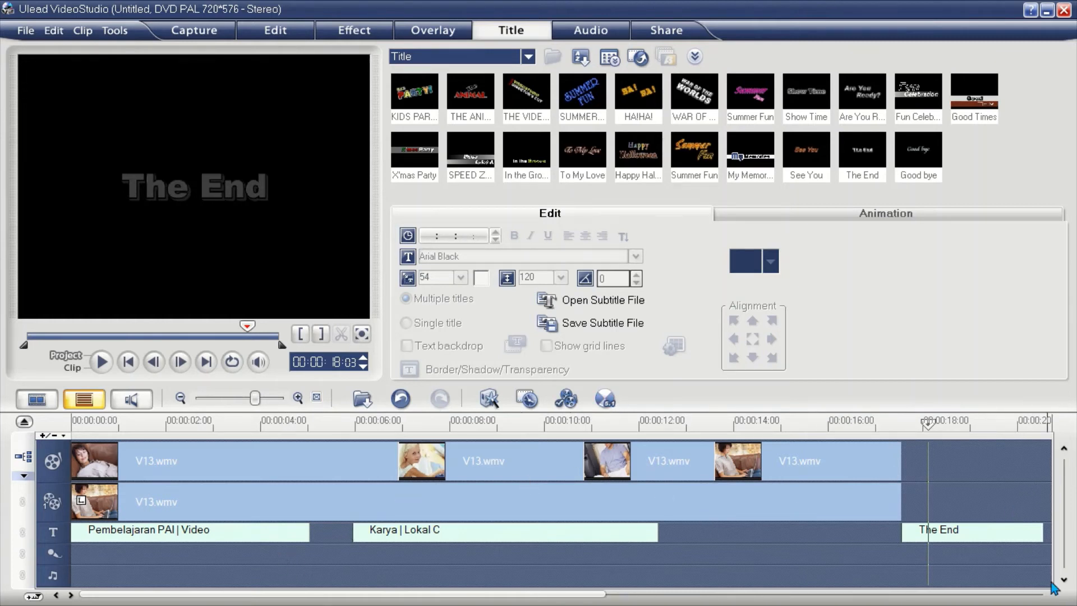
{"action": "left_click", "coordinate": [1005, 530]}
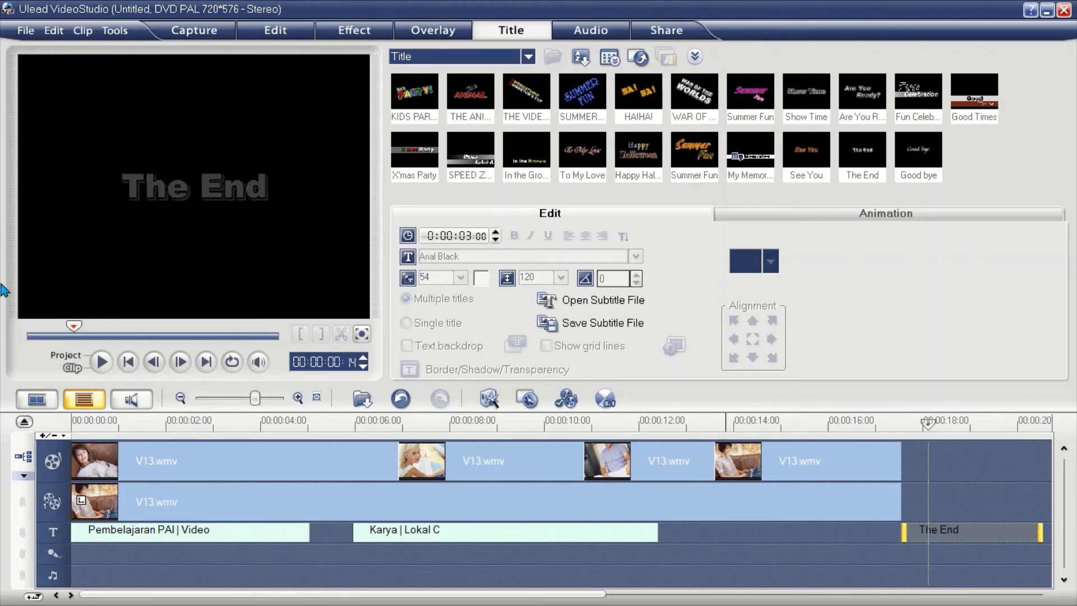
{"action": "left_click", "coordinate": [101, 362]}
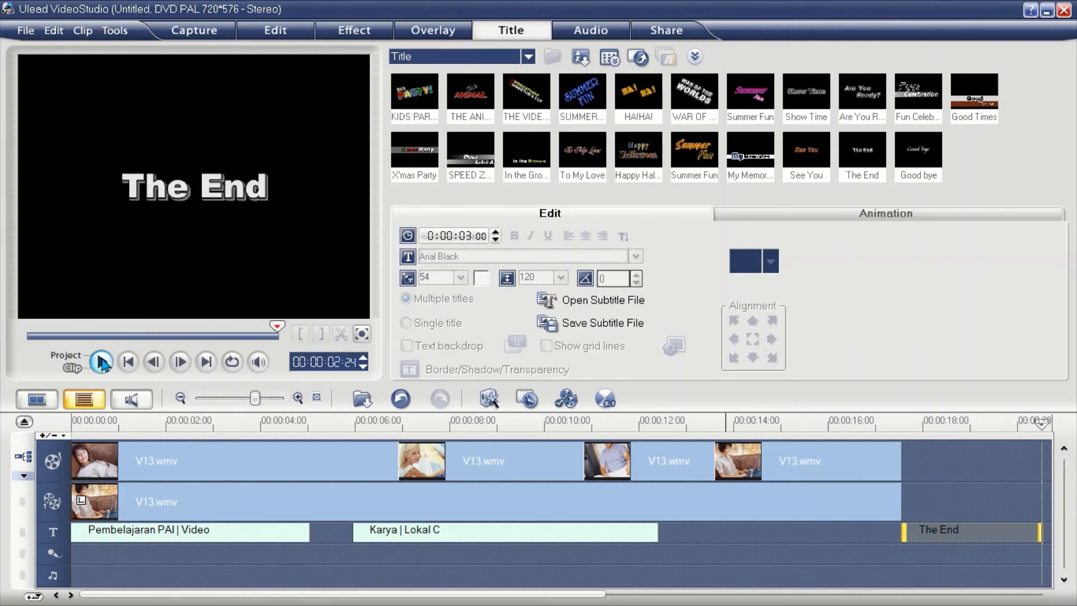
{"action": "left_click", "coordinate": [101, 362]}
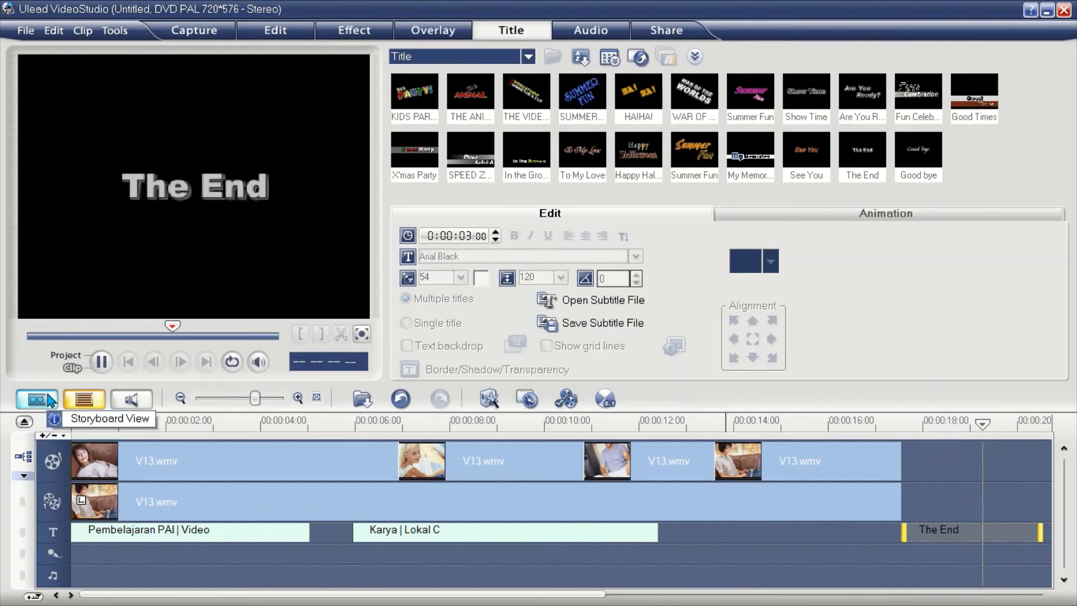
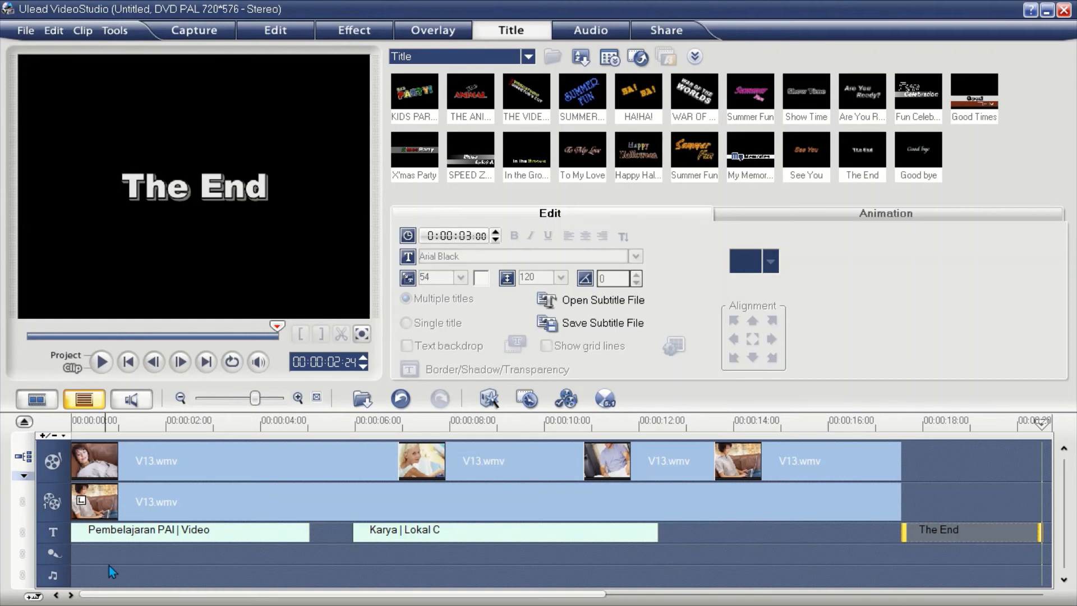
Place the loading.wav sound at the start of the Voice Track and play it.
{"action": "left_click", "coordinate": [122, 554]}
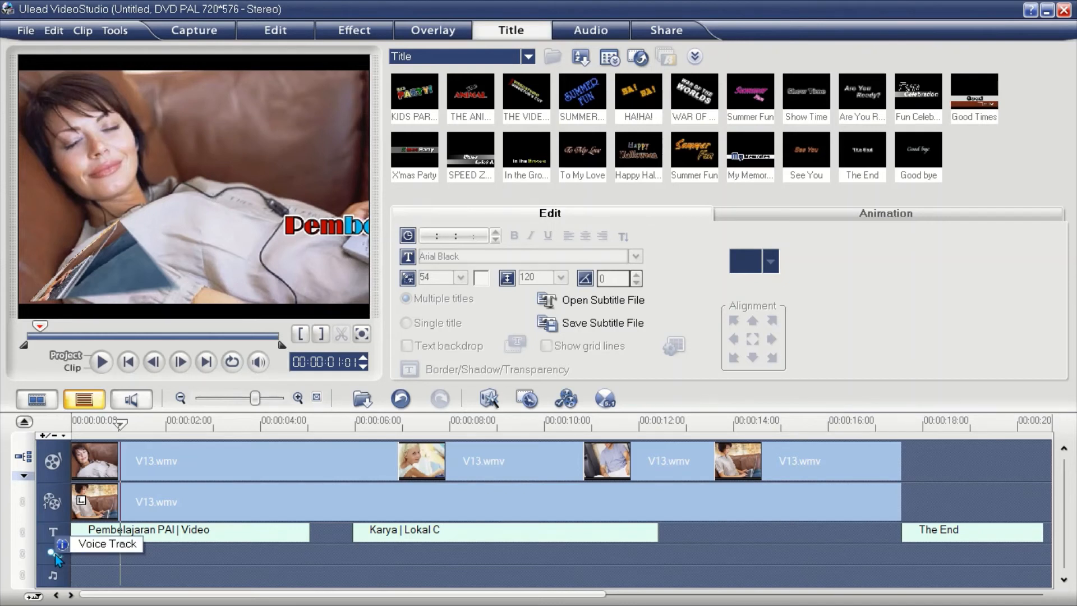
{"action": "left_click", "coordinate": [91, 556]}
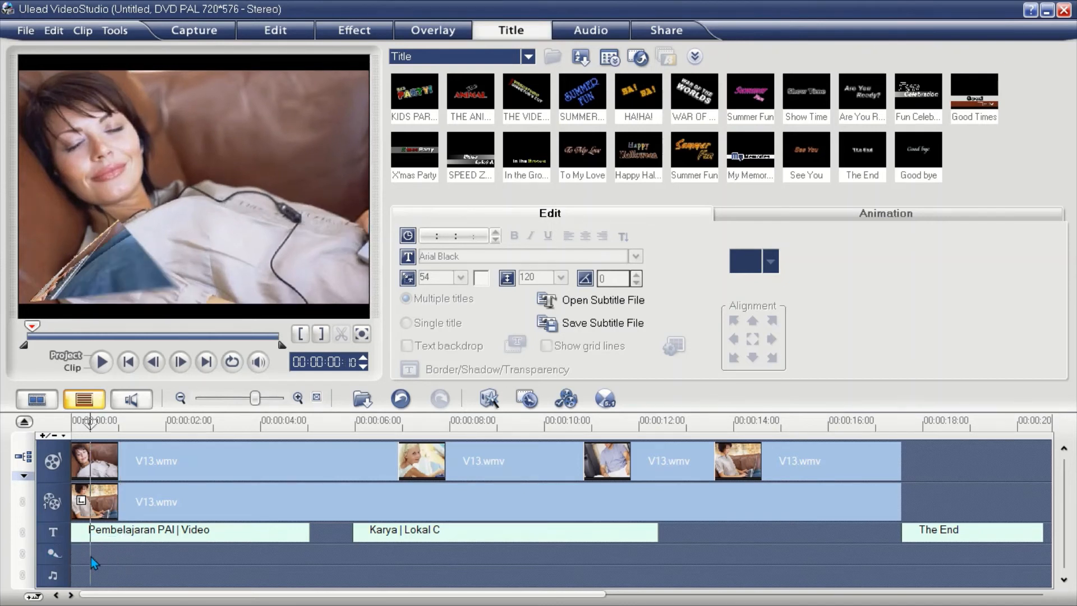
{"action": "left_click", "coordinate": [52, 554]}
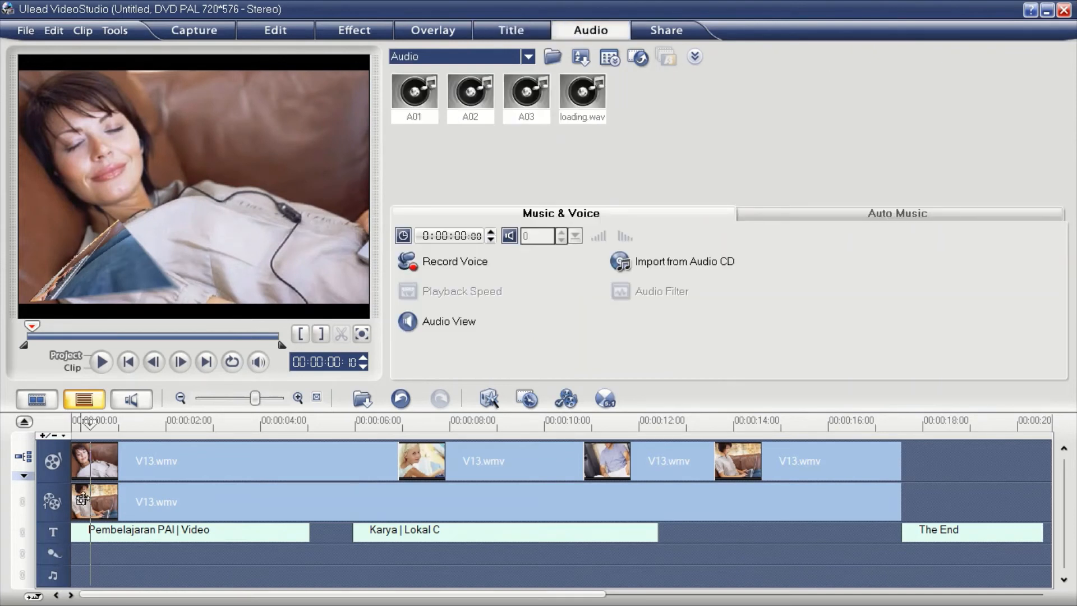
{"action": "left_click_drag", "start_coordinate": [583, 109], "coordinate": [74, 557]}
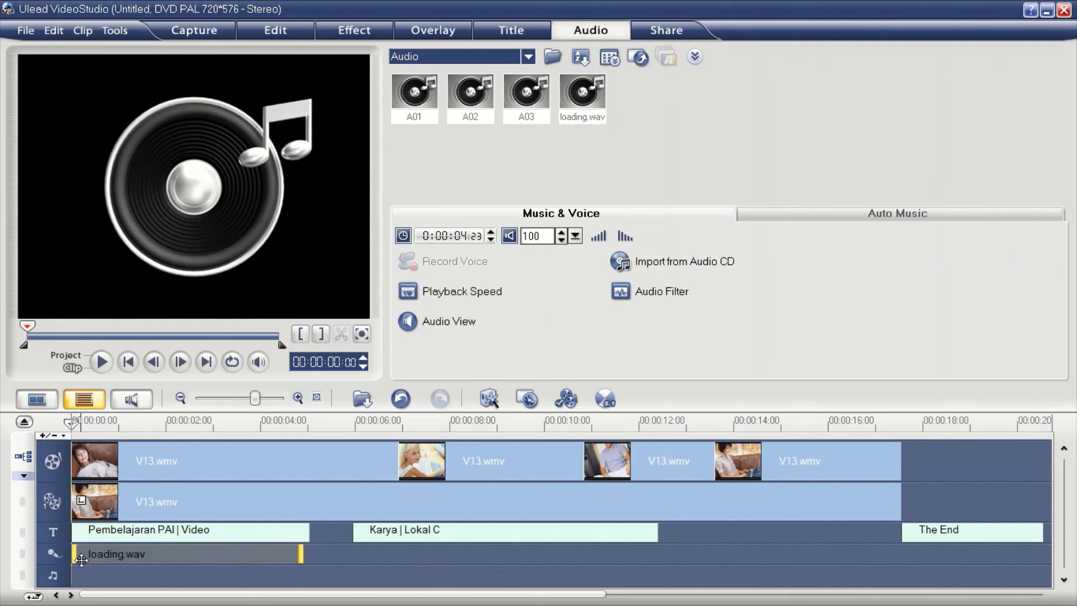
{"action": "left_click", "coordinate": [102, 362]}
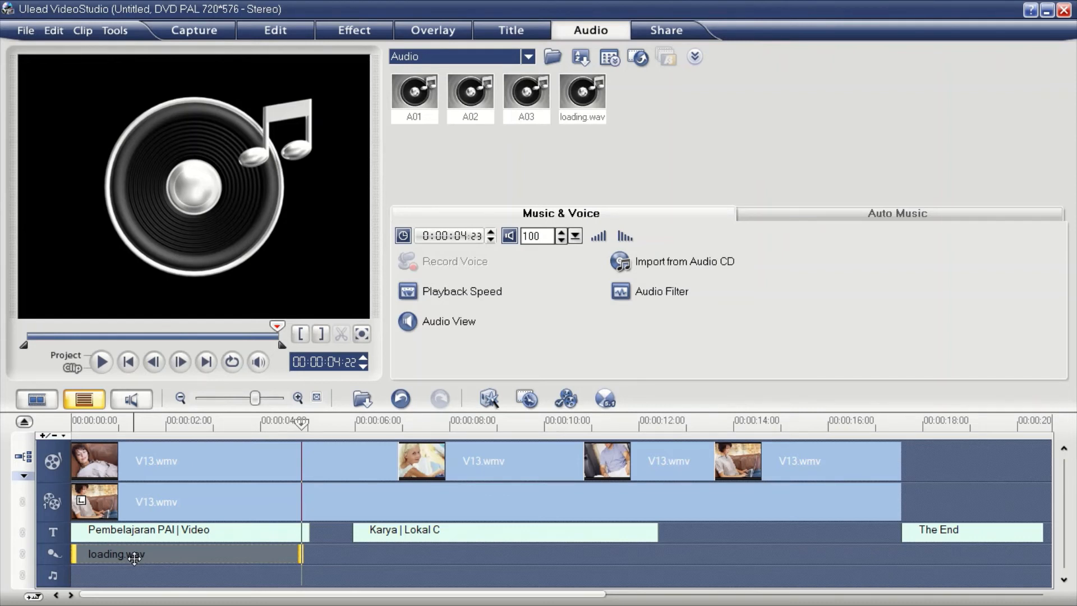
Delete the loading.wav clip from the Voice Track.
{"action": "right_click", "coordinate": [134, 556]}
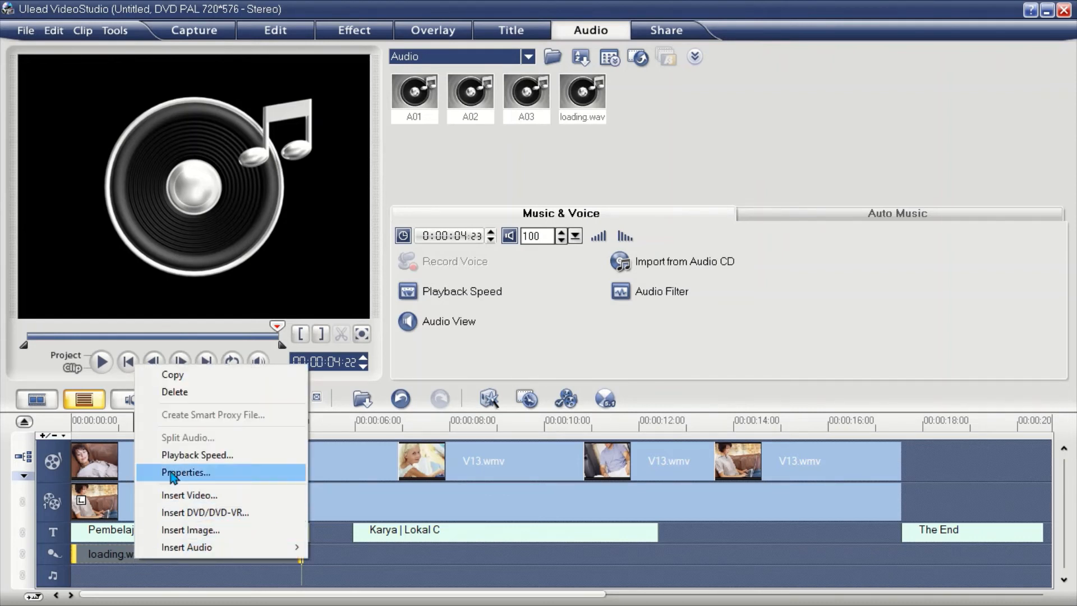
{"action": "left_click", "coordinate": [184, 395]}
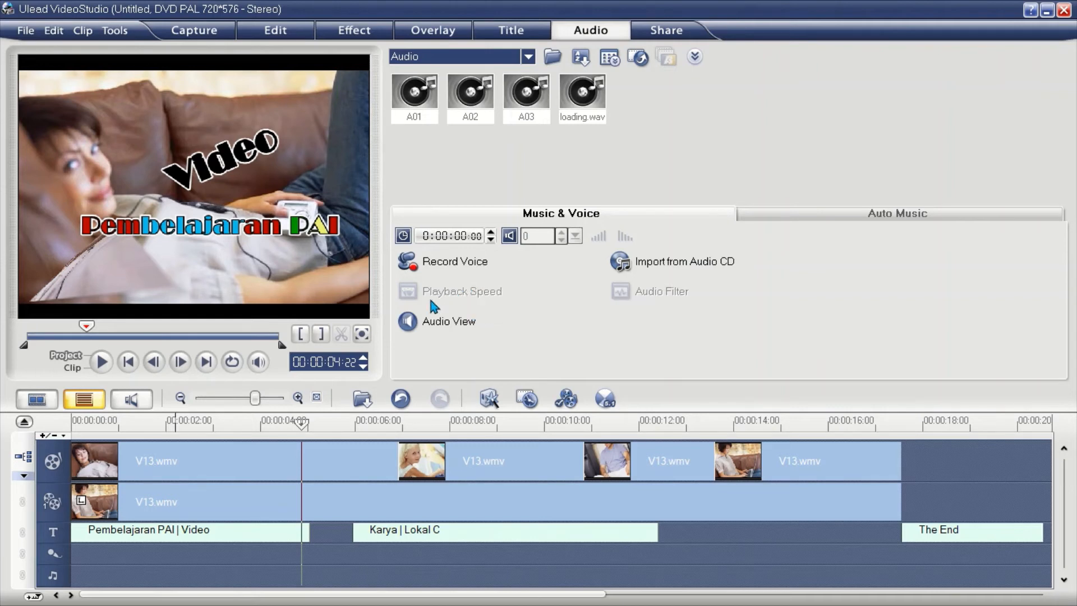
Record a voice clip about 10 seconds long onto the Voice Track, starting from the current playhead position.
{"action": "left_click", "coordinate": [413, 261]}
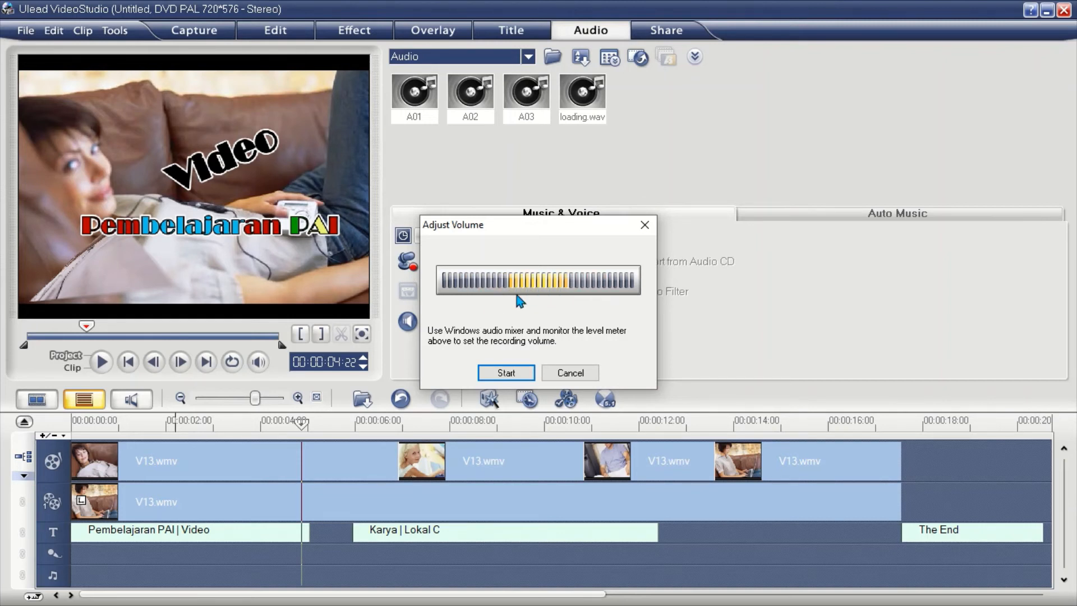
{"action": "left_click", "coordinate": [499, 373]}
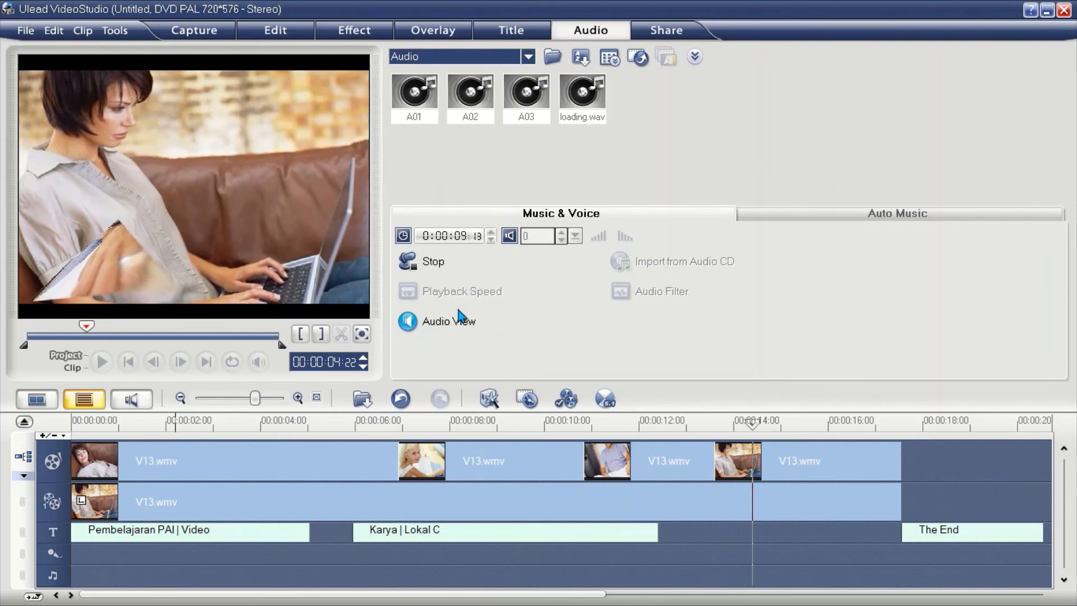
{"action": "left_click", "coordinate": [413, 261]}
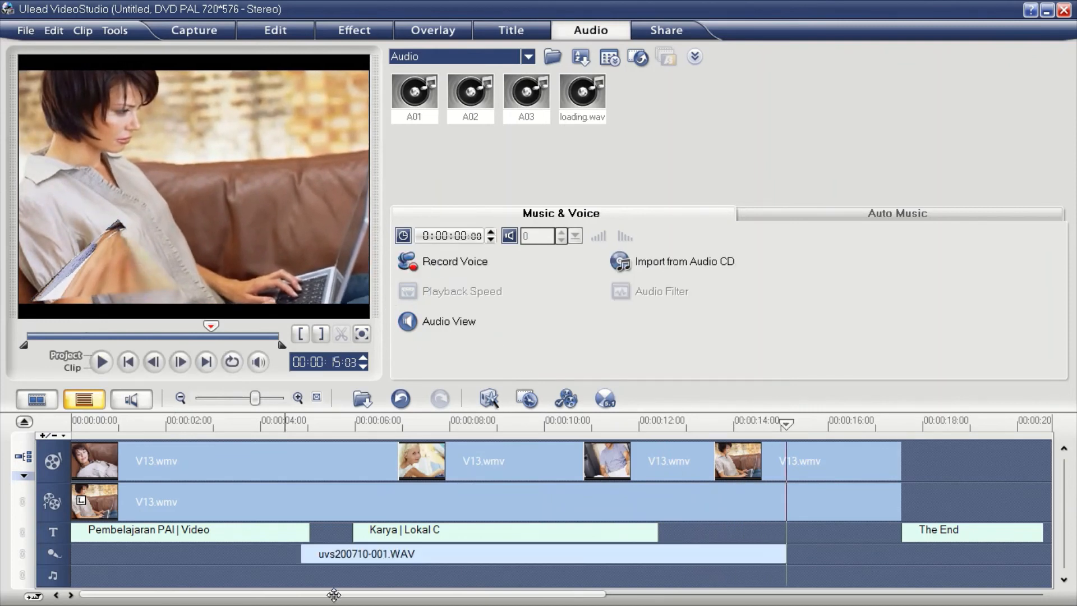
Play back the recorded voice clip on the Voice Track.
{"action": "left_click", "coordinate": [401, 554]}
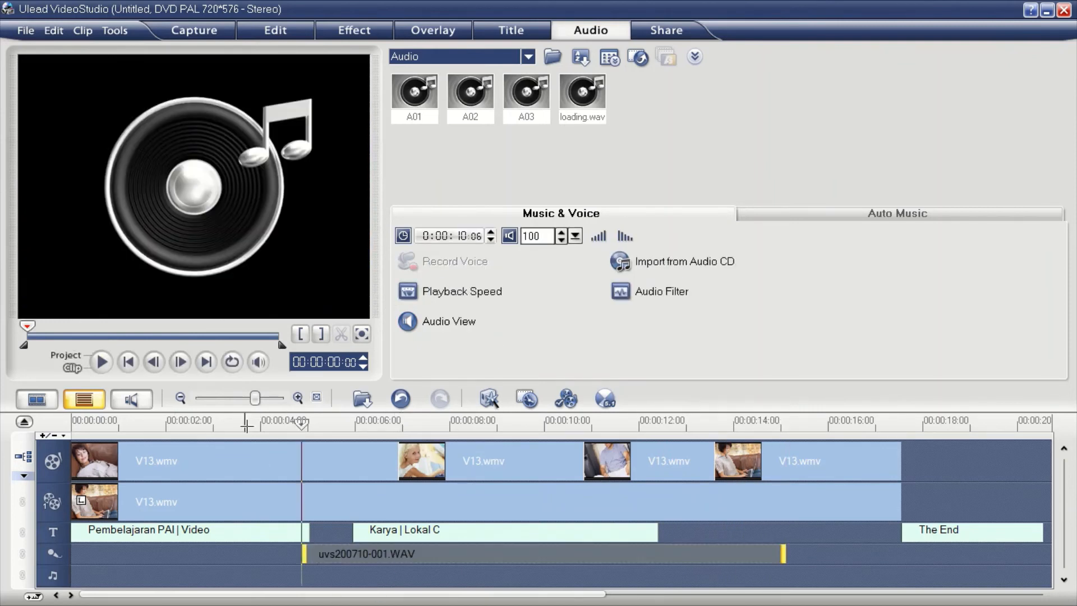
{"action": "left_click", "coordinate": [101, 362]}
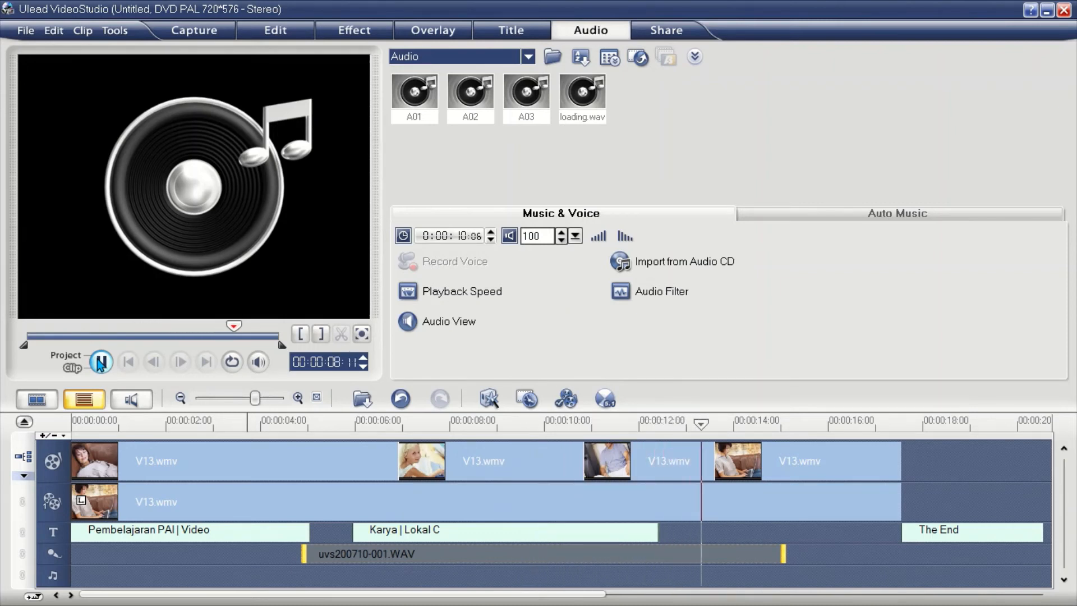
{"action": "left_click", "coordinate": [101, 363]}
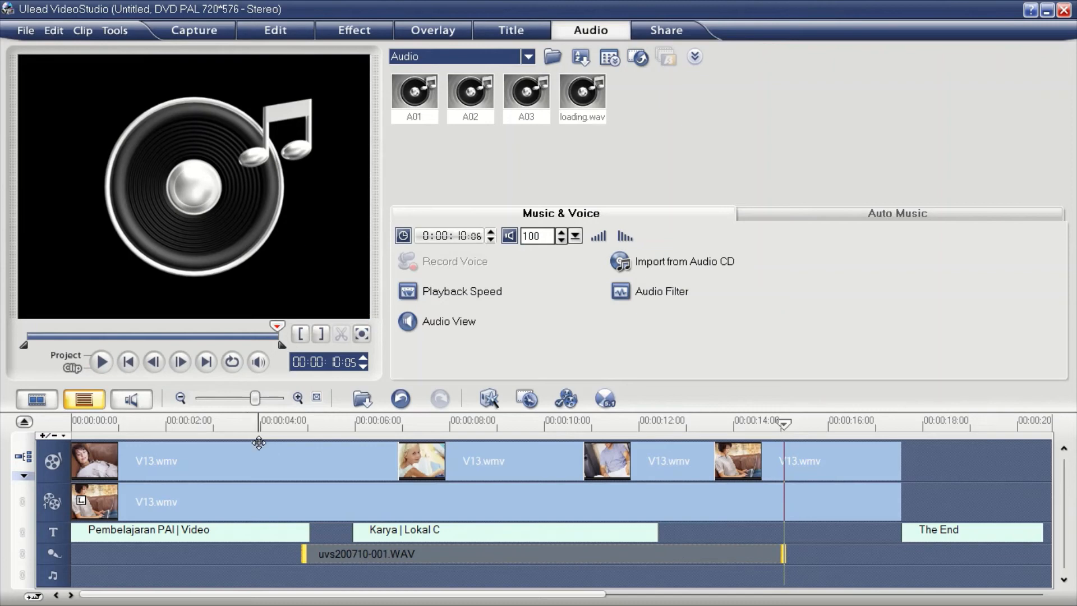
Preview each Video Track clip in turn and move the recorded voice clip to the start of the Voice Track.
{"action": "left_click", "coordinate": [241, 459]}
{"action": "left_click", "coordinate": [473, 466]}
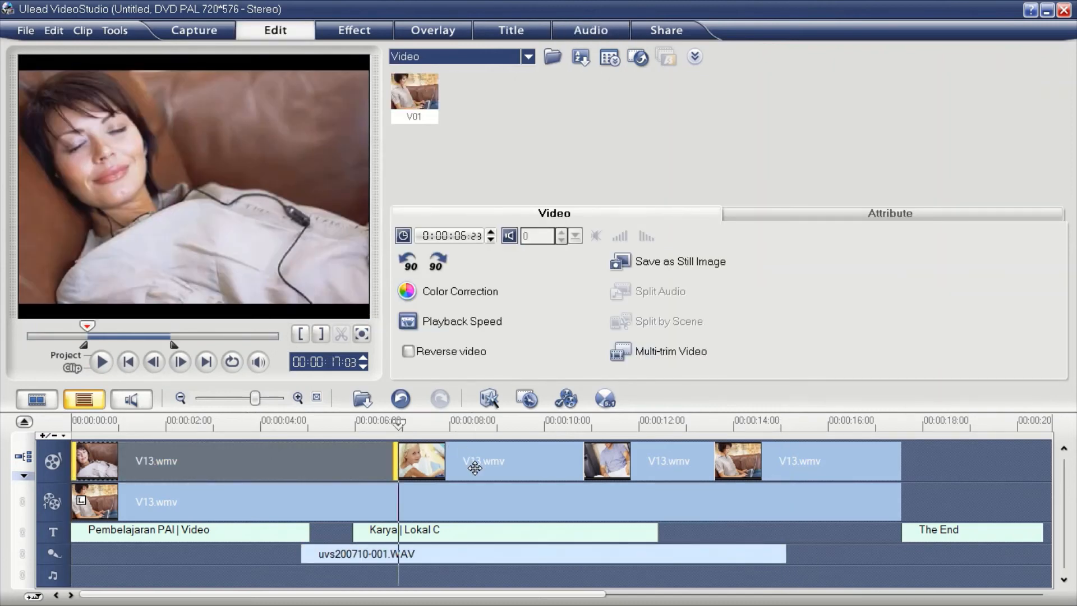
{"action": "left_click", "coordinate": [639, 457]}
{"action": "left_click", "coordinate": [787, 460]}
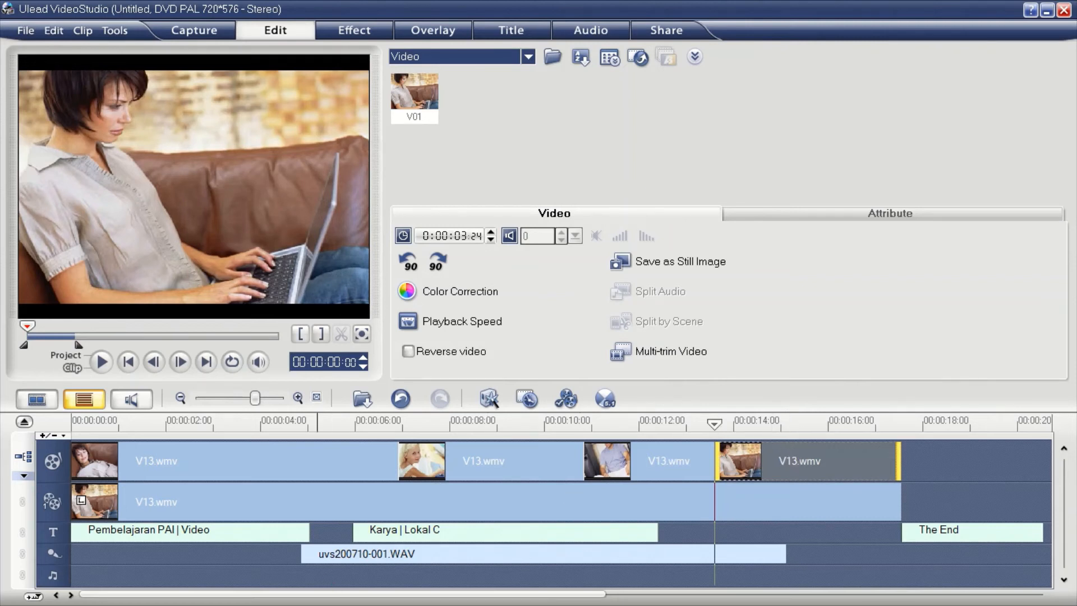
{"action": "left_click_drag", "start_coordinate": [403, 555], "coordinate": [124, 549]}
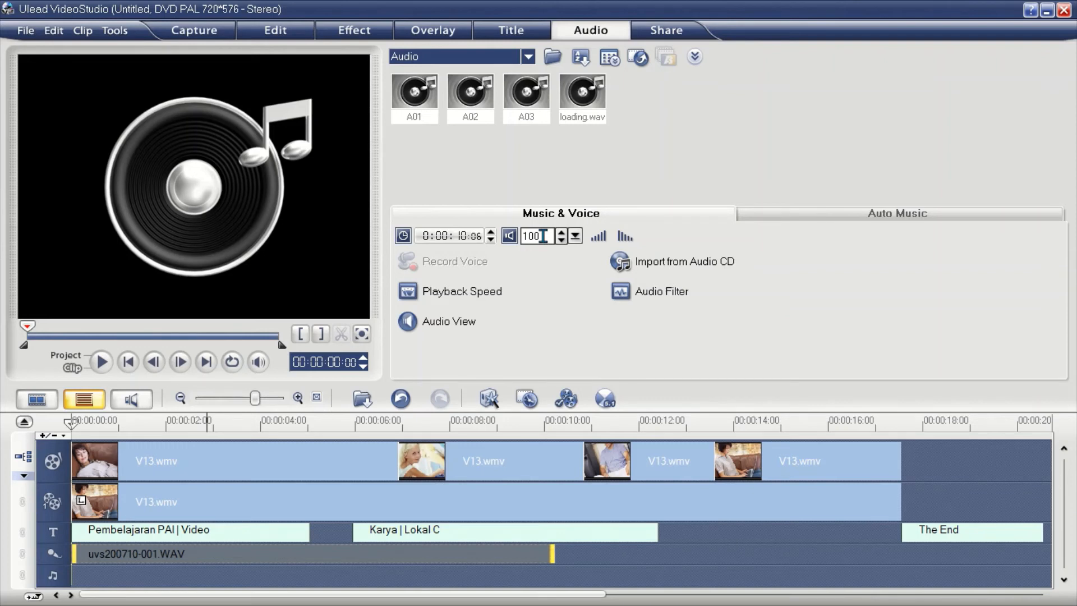
Set the recorded voice clip's volume to 500 and play a short part of it.
{"action": "left_click_drag", "start_coordinate": [529, 236], "coordinate": [521, 237]}
{"action": "type", "text": "5"}
{"action": "left_click", "coordinate": [100, 364]}
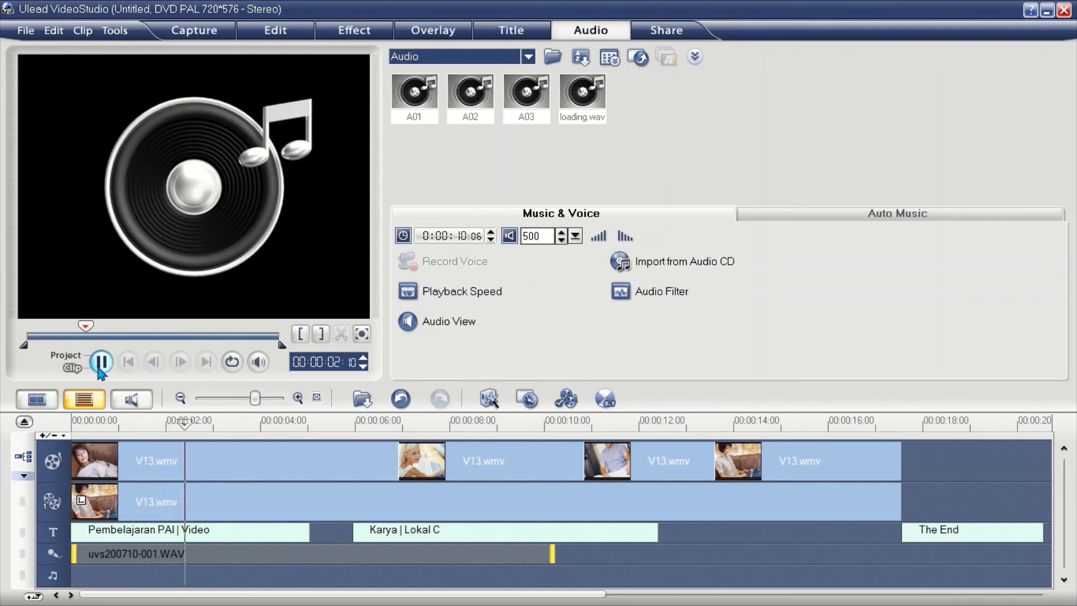
{"action": "left_click", "coordinate": [99, 369]}
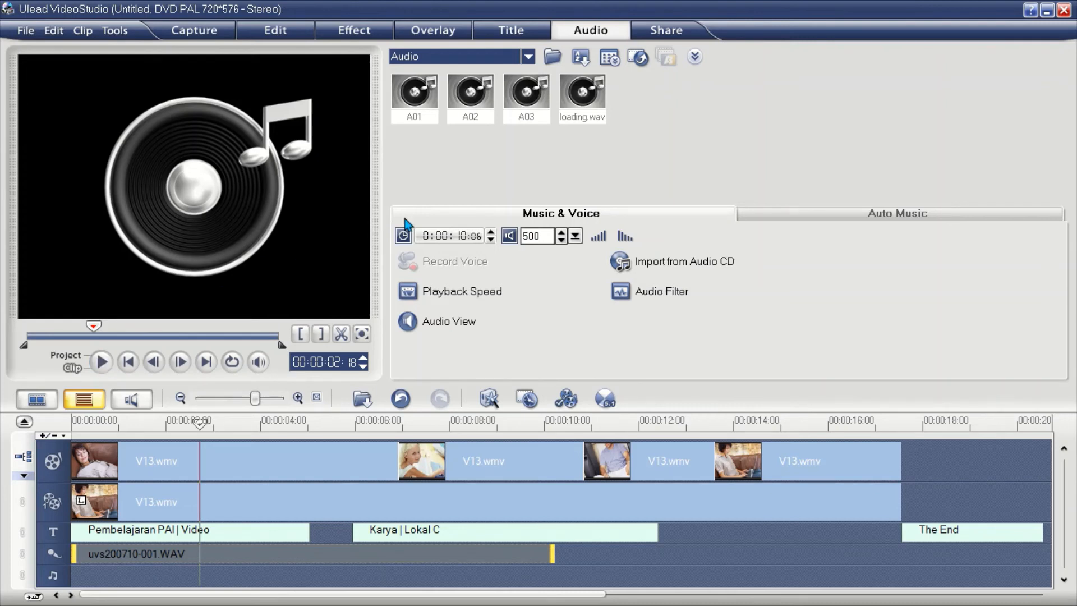
Set the recorded voice clip's volume to 10 and listen to a few seconds of it.
{"action": "left_click_drag", "start_coordinate": [542, 235], "coordinate": [534, 236]}
{"action": "key", "text": "BackSpace"}
{"action": "key", "text": "BackSpace"}
{"action": "key", "text": "BackSpace"}
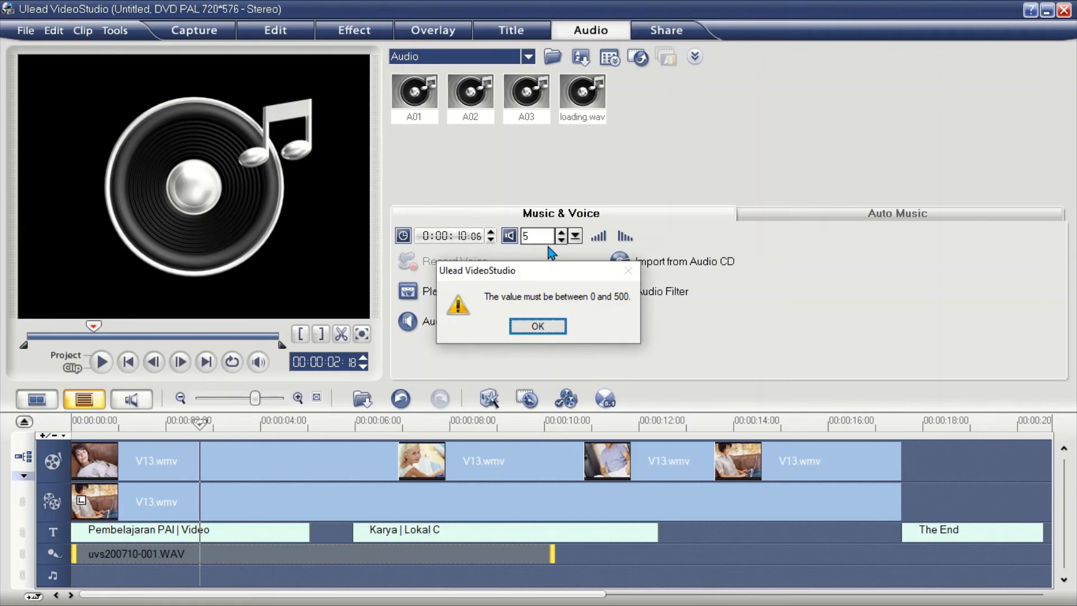
{"action": "key", "text": "Return"}
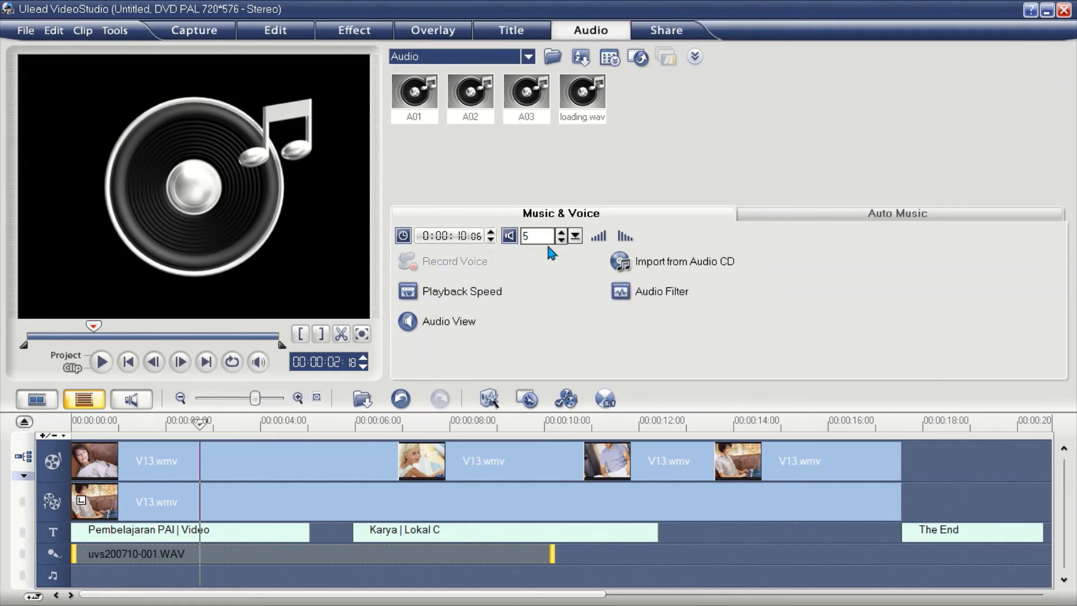
{"action": "key", "text": "Return"}
{"action": "type", "text": "10"}
{"action": "left_click", "coordinate": [101, 362]}
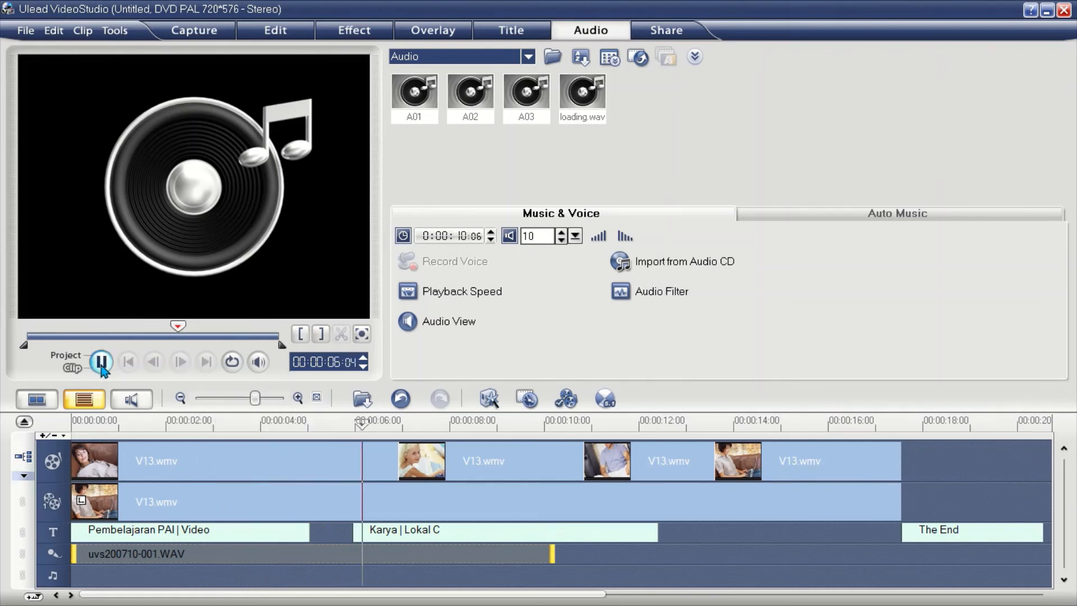
{"action": "left_click", "coordinate": [102, 363]}
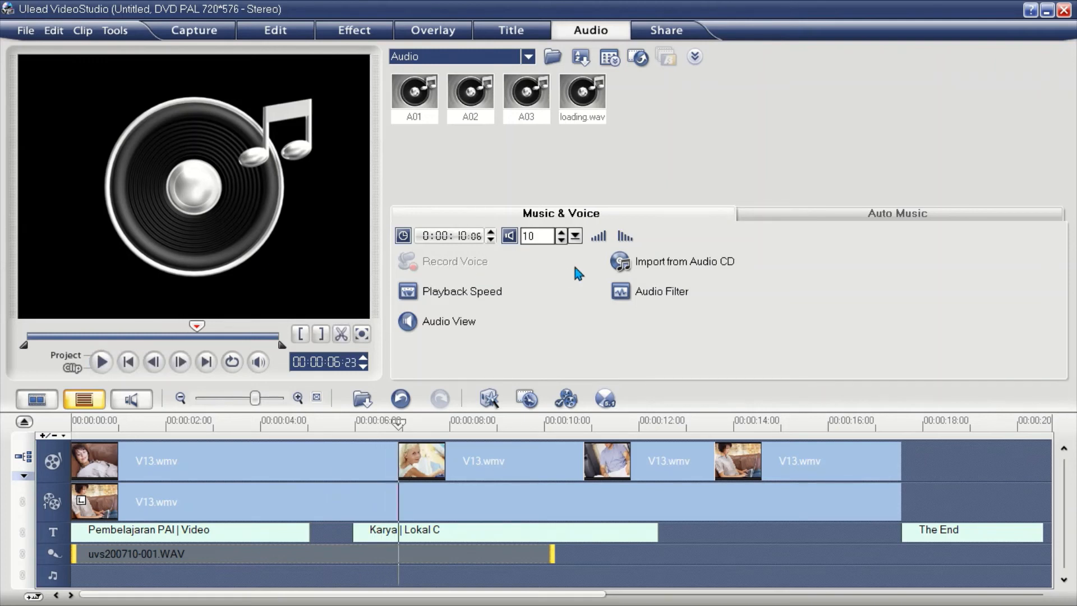
Set the recorded voice clip's volume to 50 and play it from about 1 second in.
{"action": "double_click", "coordinate": [530, 236]}
{"action": "type", "text": "50"}
{"action": "left_click_drag", "start_coordinate": [196, 326], "coordinate": [53, 350]}
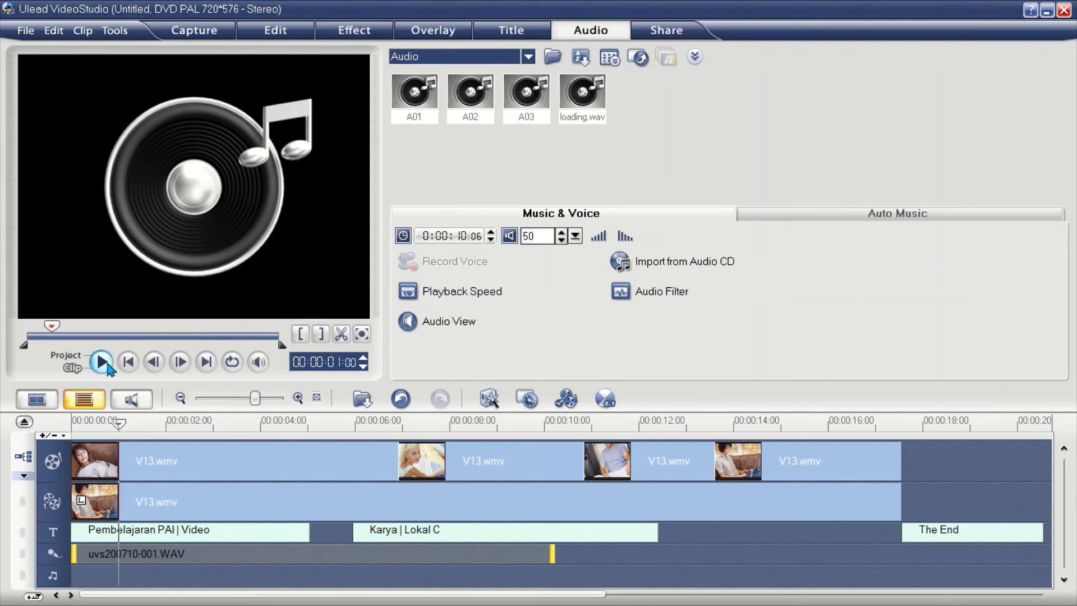
{"action": "left_click", "coordinate": [102, 363]}
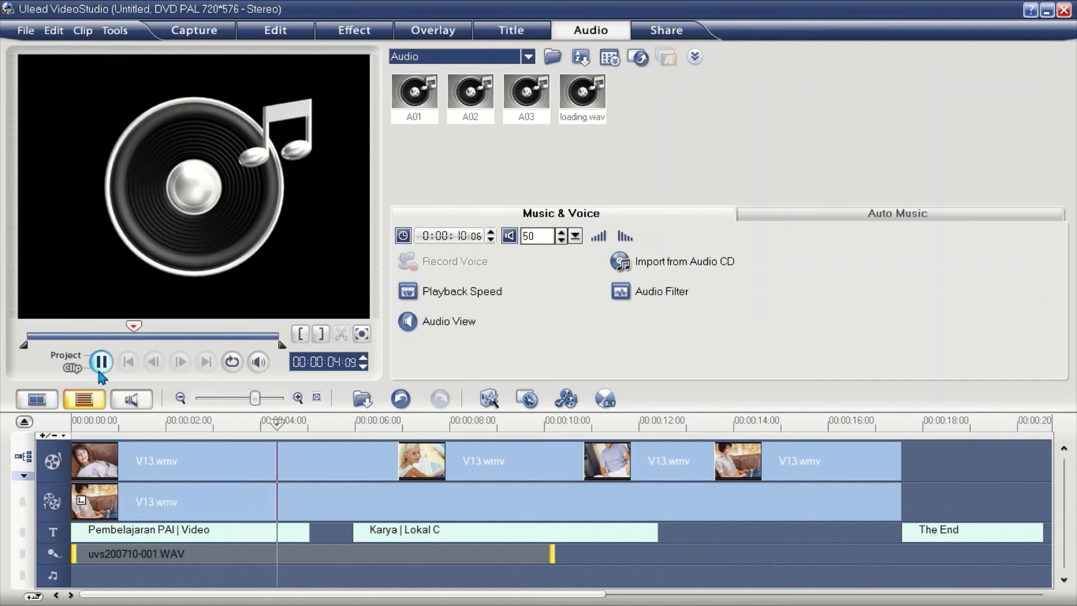
Set the recorded voice clip's volume to 300 and play it again from its beginning.
{"action": "double_click", "coordinate": [520, 235]}
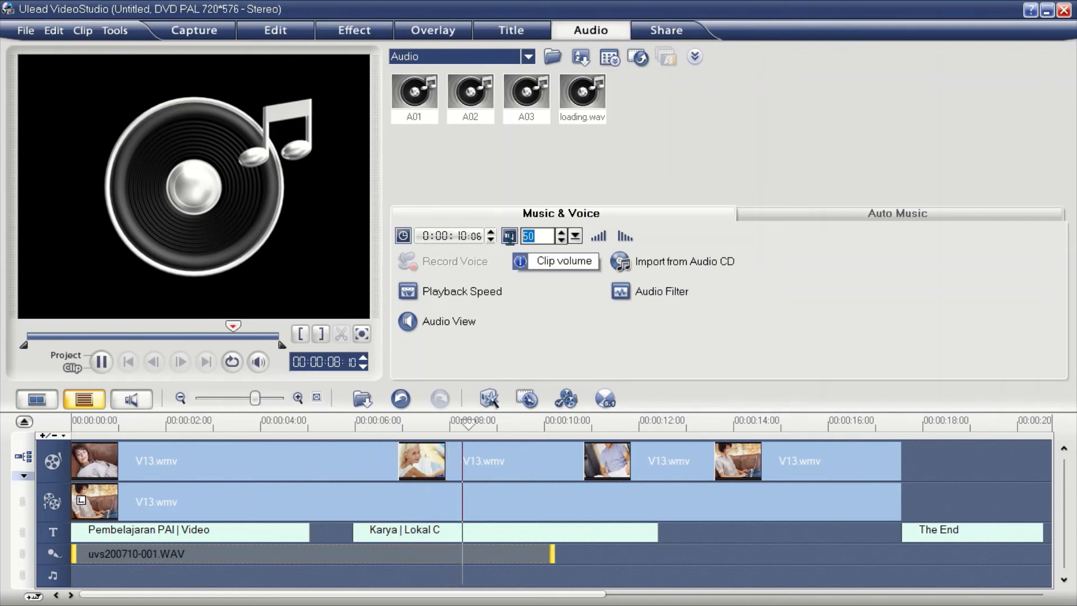
{"action": "type", "text": "300"}
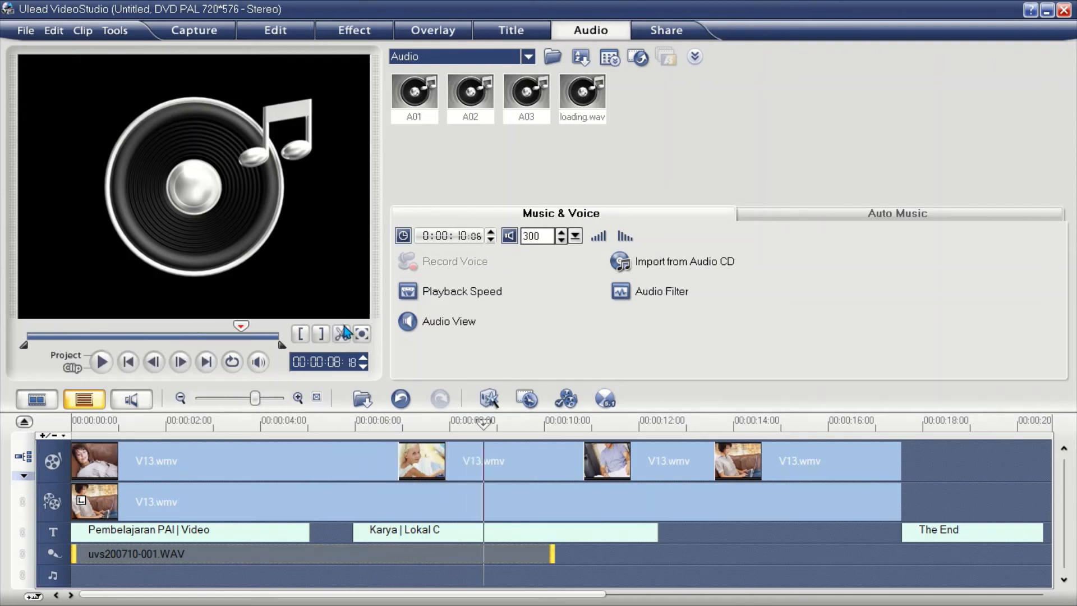
{"action": "left_click", "coordinate": [102, 362]}
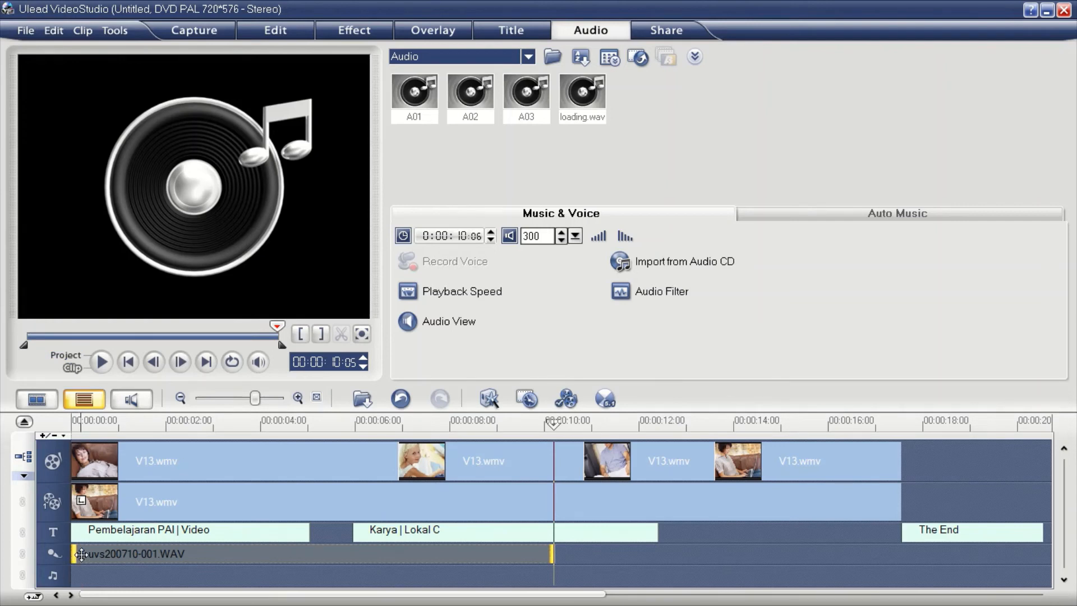
{"action": "left_click_drag", "start_coordinate": [279, 329], "coordinate": [29, 328]}
{"action": "left_click", "coordinate": [100, 362]}
{"action": "left_click", "coordinate": [160, 584]}
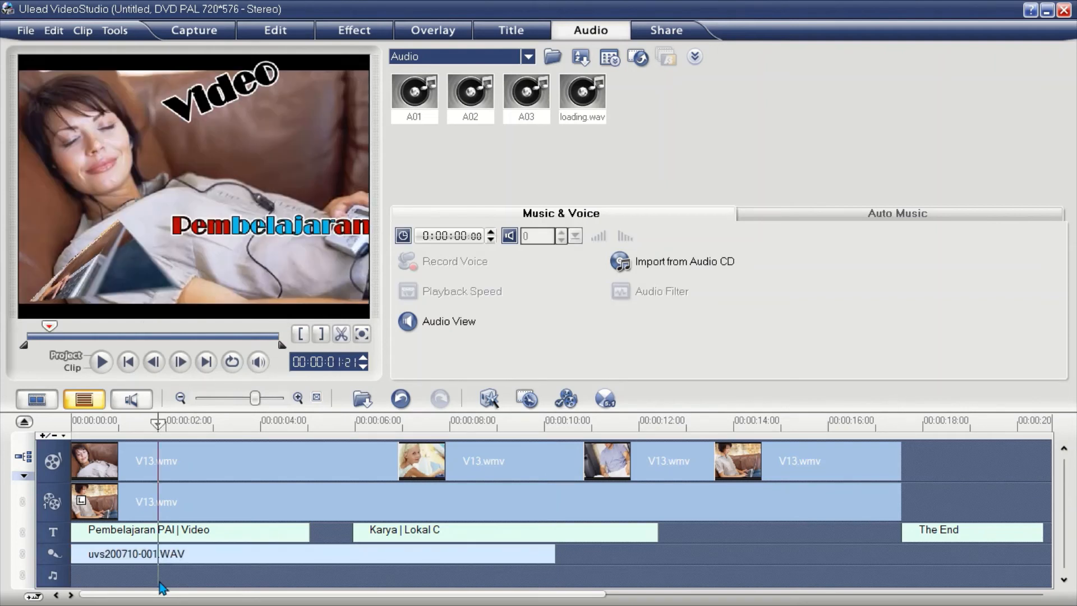
Copy the uvs200710-001.WAV clip from the Voice Track.
{"action": "left_click", "coordinate": [132, 556]}
{"action": "right_click", "coordinate": [133, 557]}
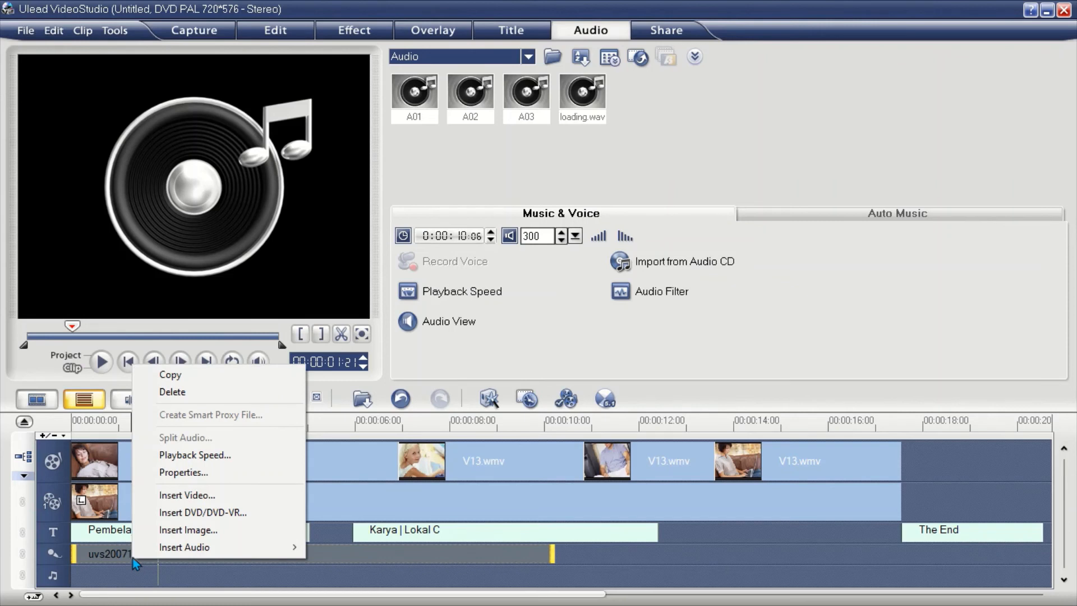
{"action": "left_click", "coordinate": [172, 375]}
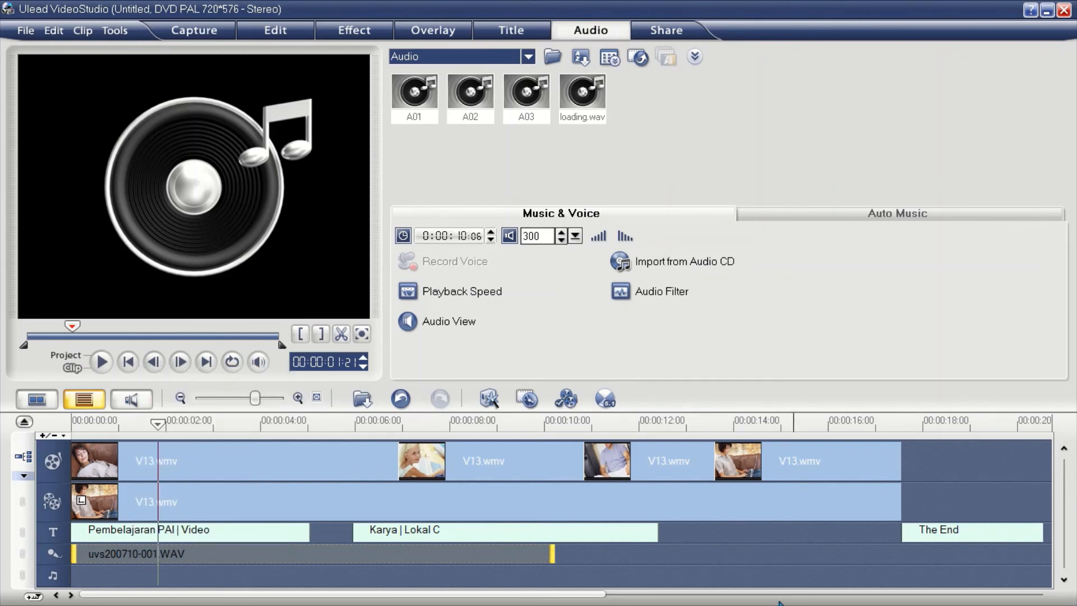
Try to paste the copied voice clip into the empty part of the Voice Track behind the original.
{"action": "right_click", "coordinate": [760, 557]}
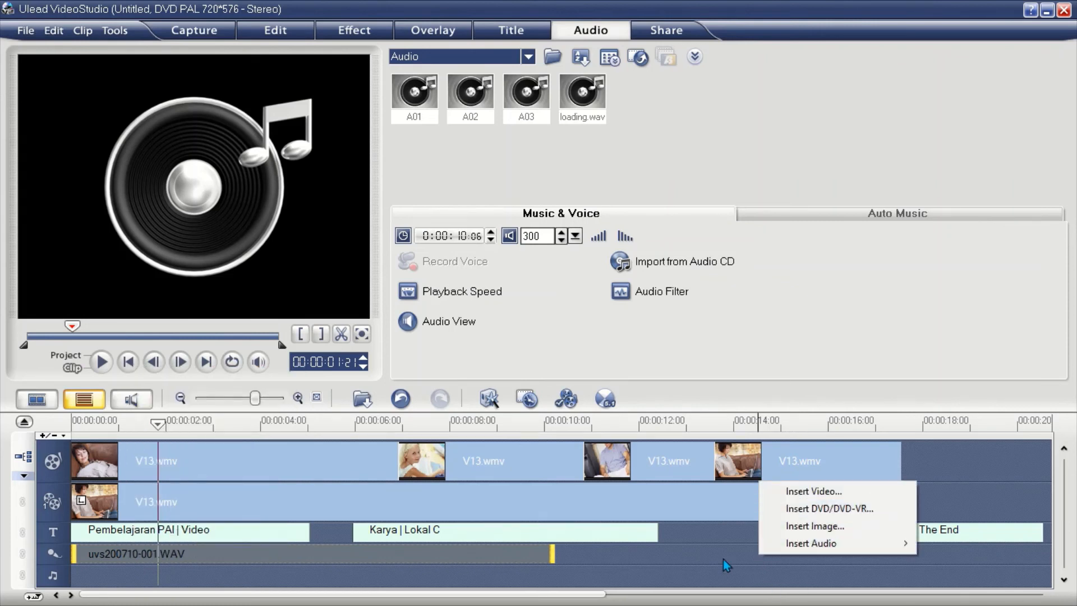
{"action": "left_click", "coordinate": [702, 558]}
{"action": "right_click", "coordinate": [705, 553]}
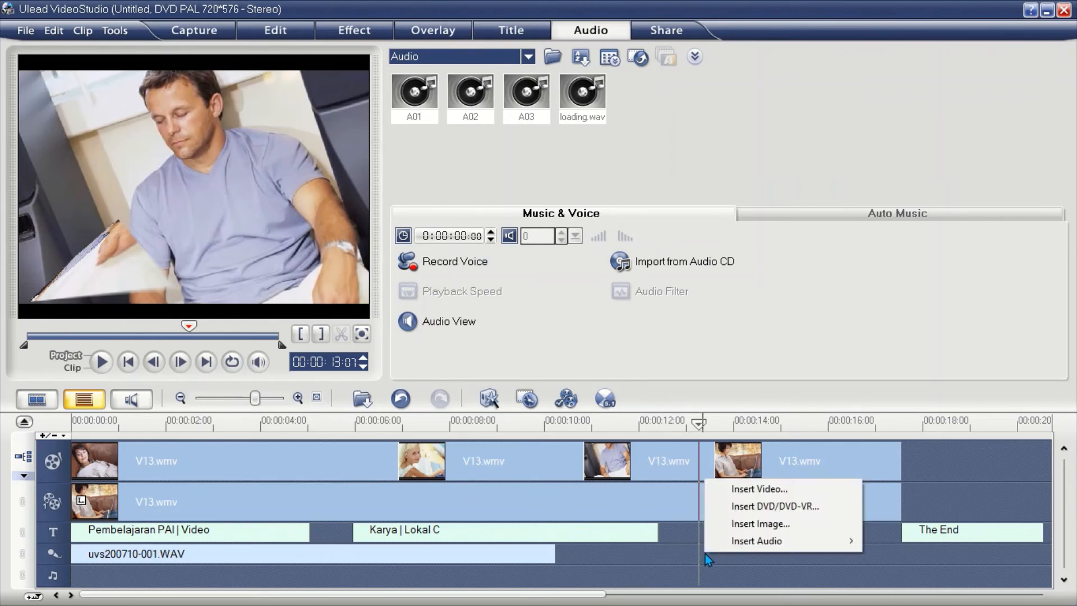
{"action": "left_click", "coordinate": [669, 561]}
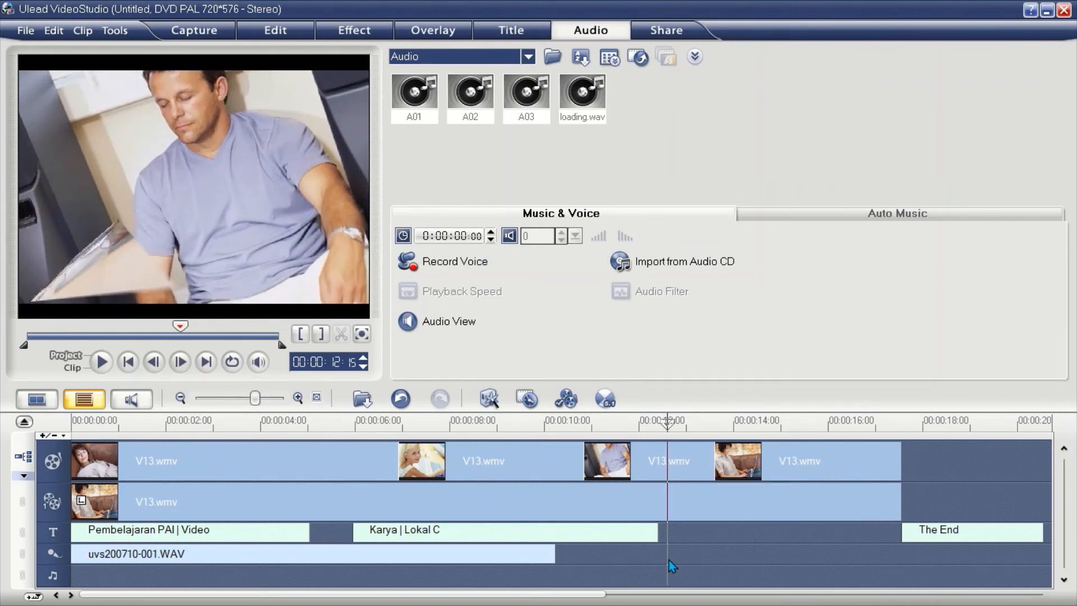
{"action": "right_click", "coordinate": [668, 560]}
{"action": "left_click", "coordinate": [631, 557]}
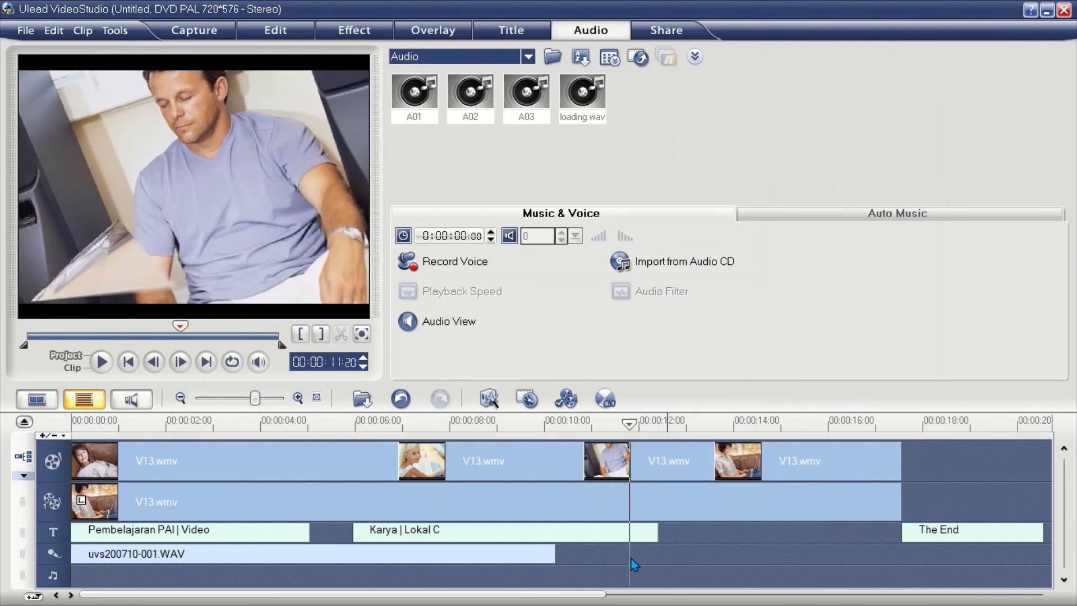
{"action": "left_click", "coordinate": [543, 555]}
{"action": "right_click", "coordinate": [543, 555]}
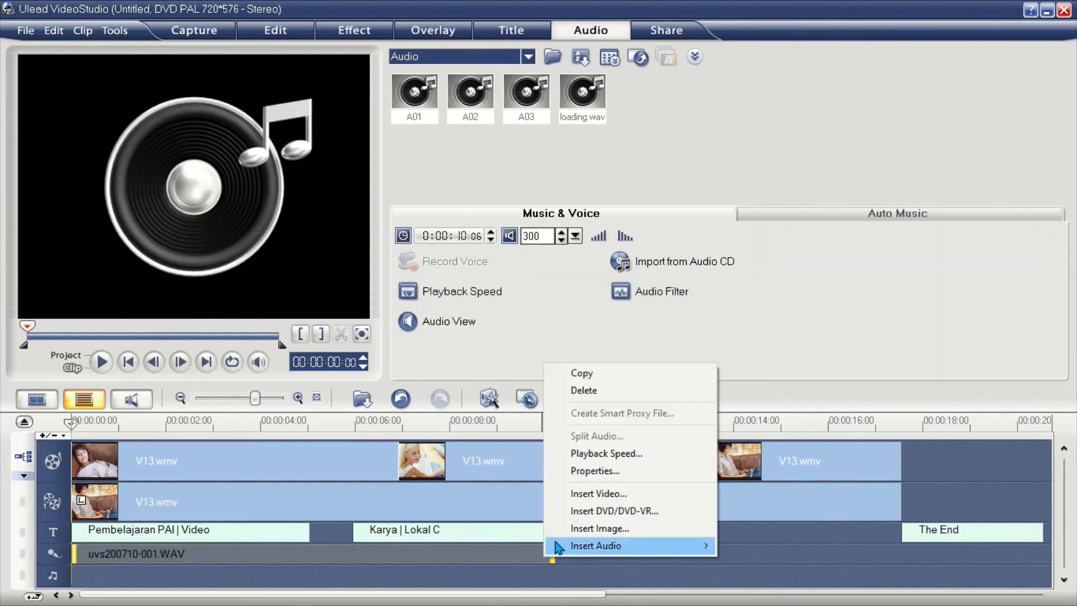
{"action": "left_click", "coordinate": [573, 557]}
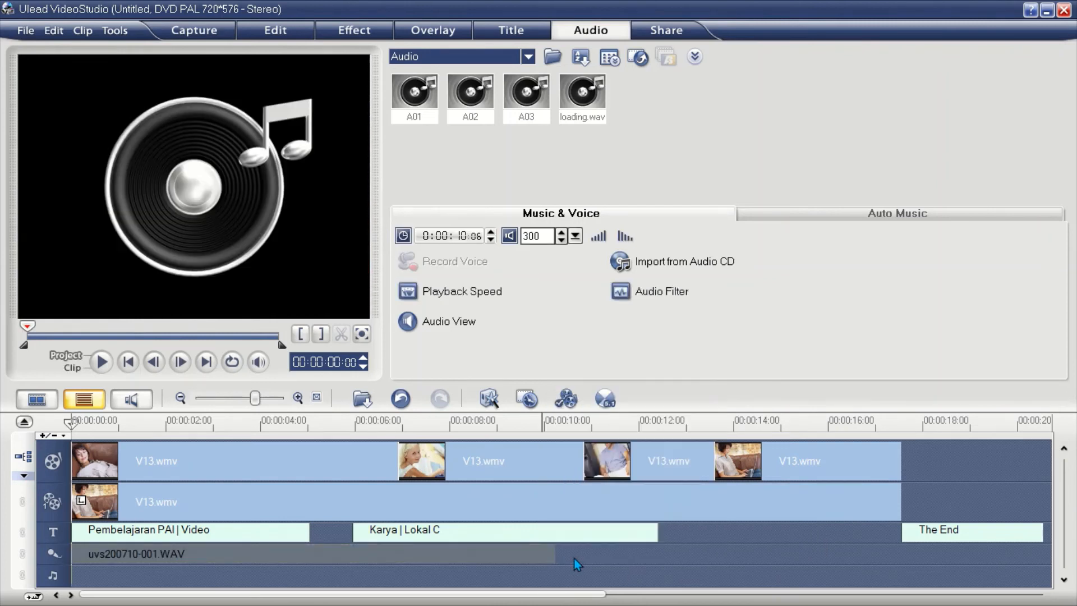
Paste the copied voice clip into the Audio library.
{"action": "right_click", "coordinate": [826, 165]}
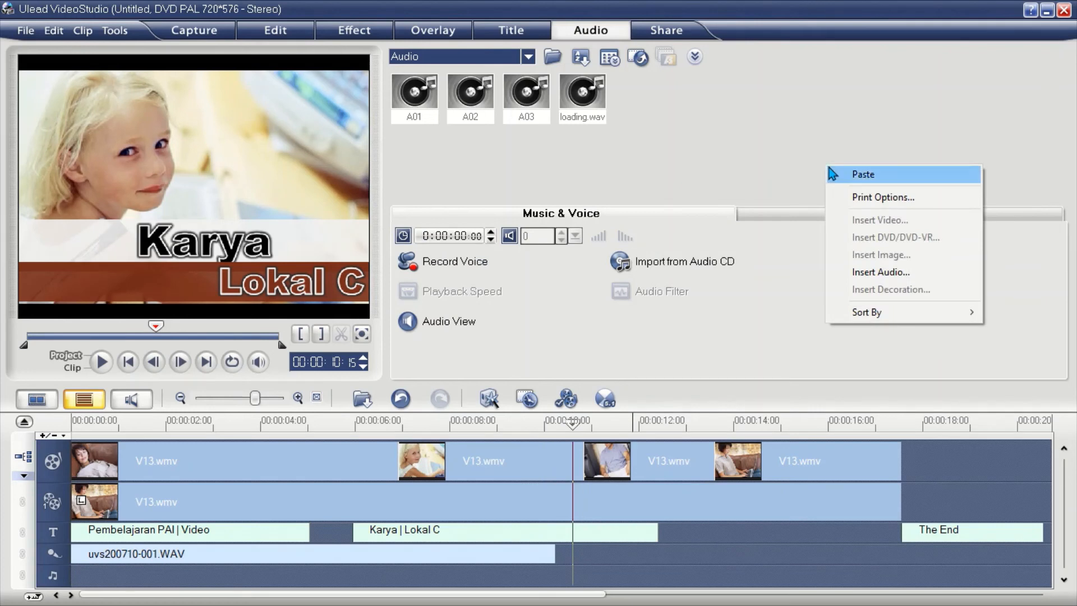
{"action": "left_click", "coordinate": [851, 176]}
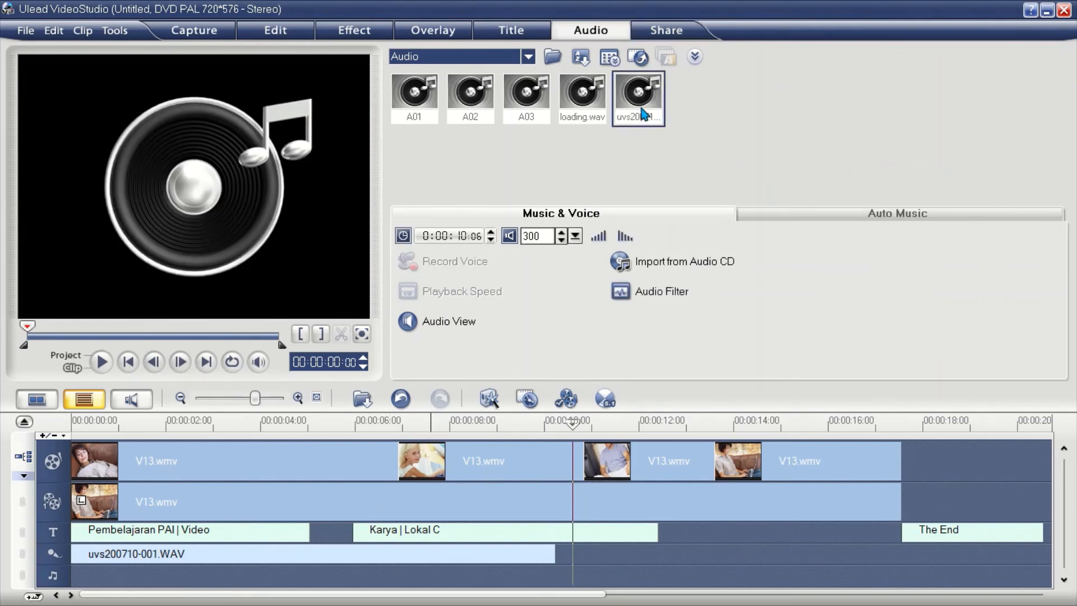
Place the library's copy of the voice clip behind the original on the Voice Track and shift it slightly earlier.
{"action": "mouse_move", "coordinate": [644, 115]}
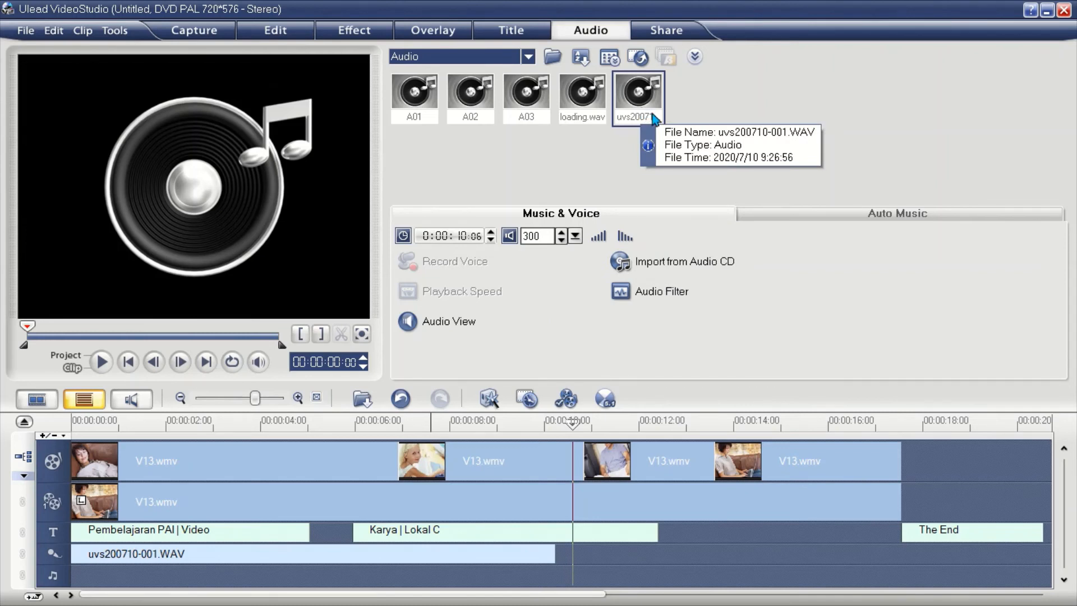
{"action": "left_click_drag", "start_coordinate": [640, 113], "coordinate": [625, 561]}
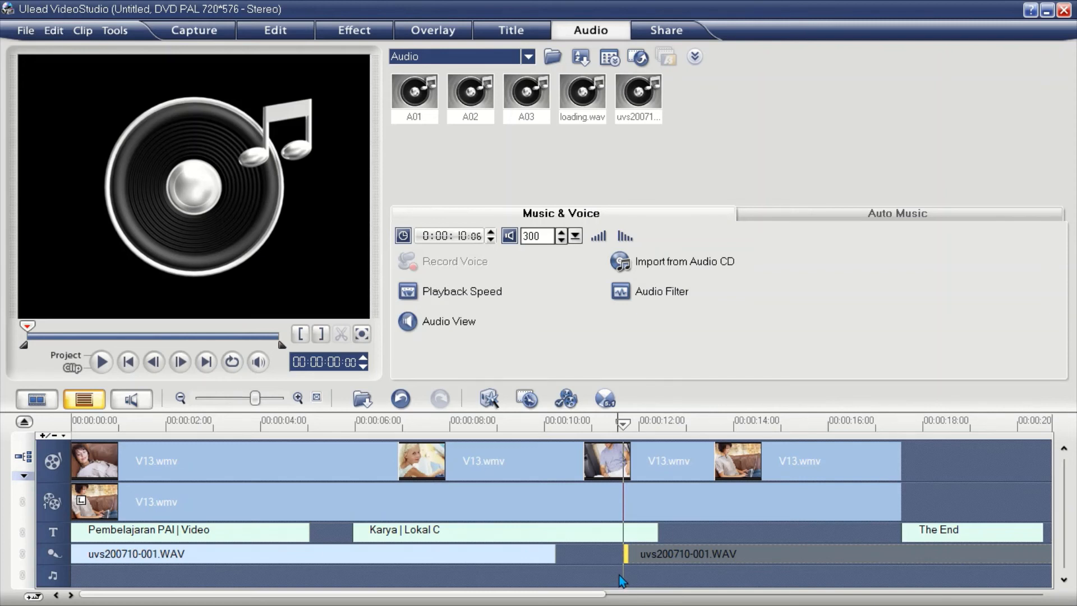
{"action": "left_click_drag", "start_coordinate": [654, 553], "coordinate": [617, 554]}
Delete the second voice clip from the Voice Track.
{"action": "right_click", "coordinate": [618, 556]}
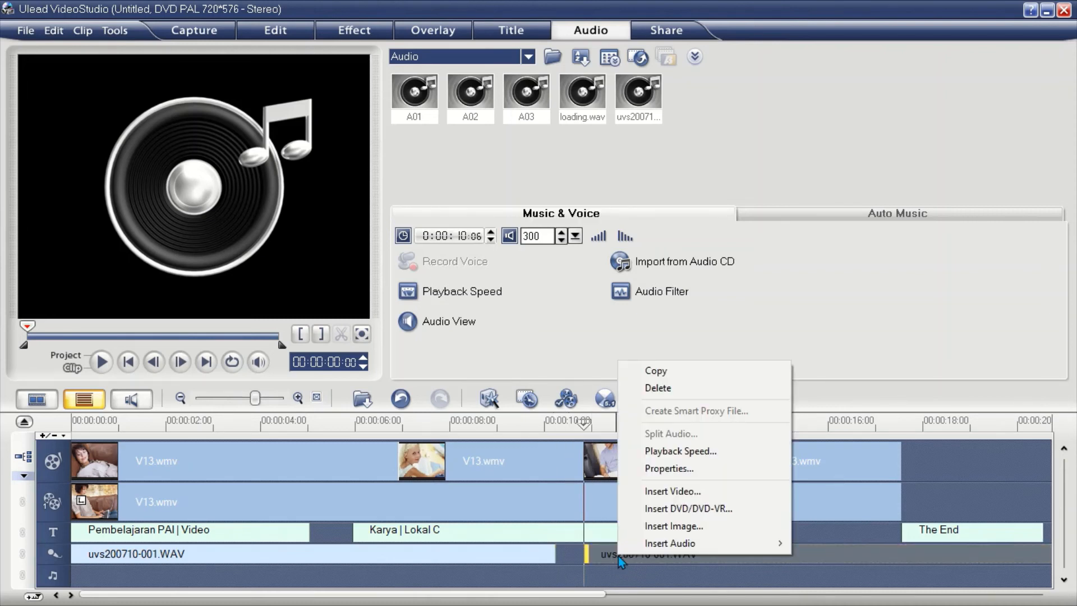
{"action": "left_click", "coordinate": [656, 387]}
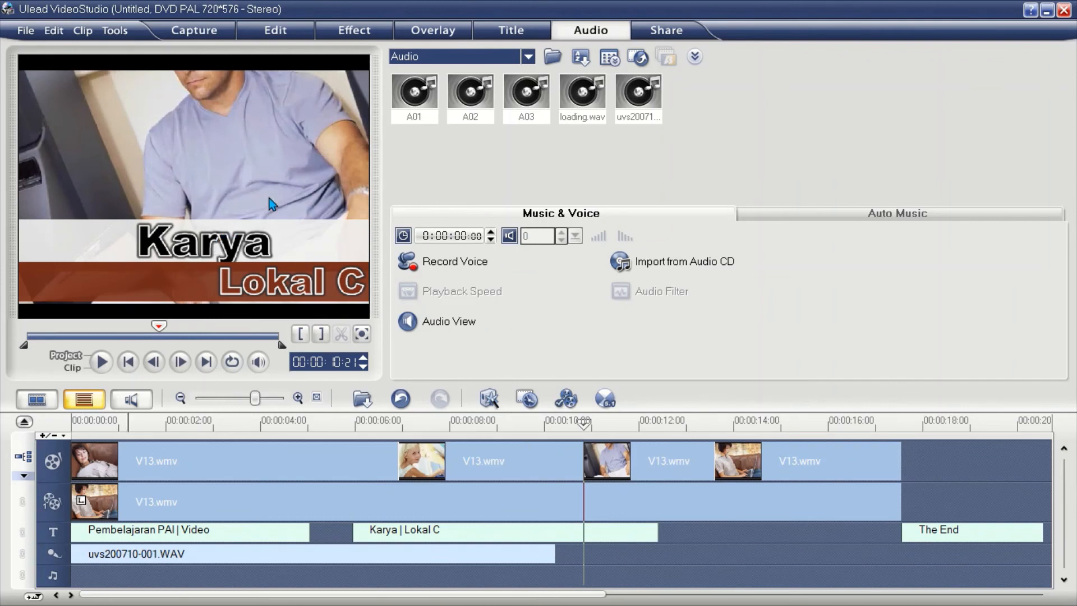
Place the A03 music at the start of the Music Track and play the first few seconds of the project.
{"action": "left_click_drag", "start_coordinate": [520, 107], "coordinate": [75, 577]}
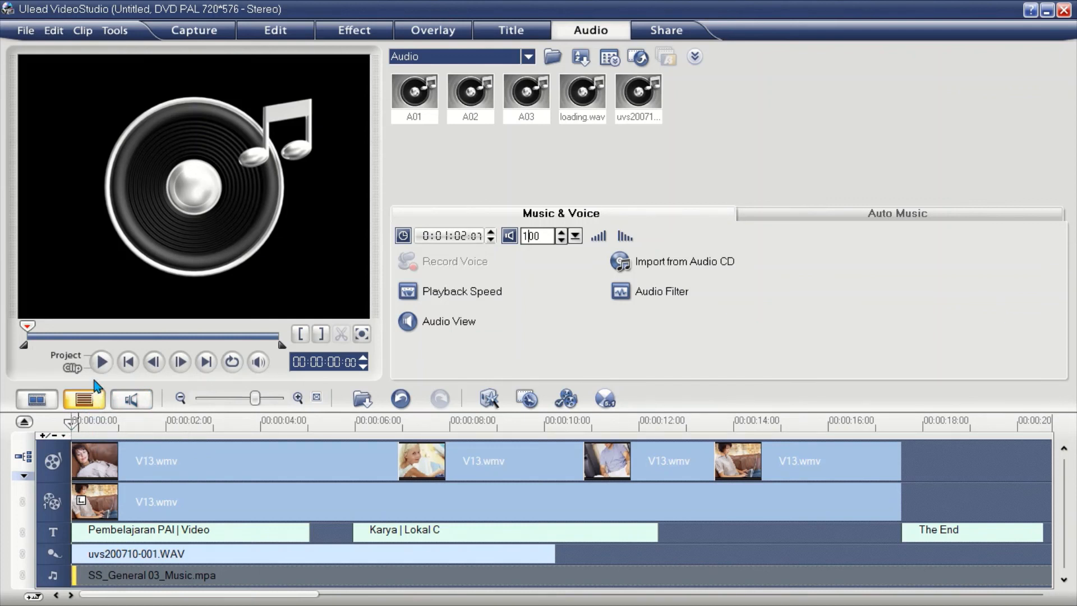
{"action": "left_click", "coordinate": [83, 421]}
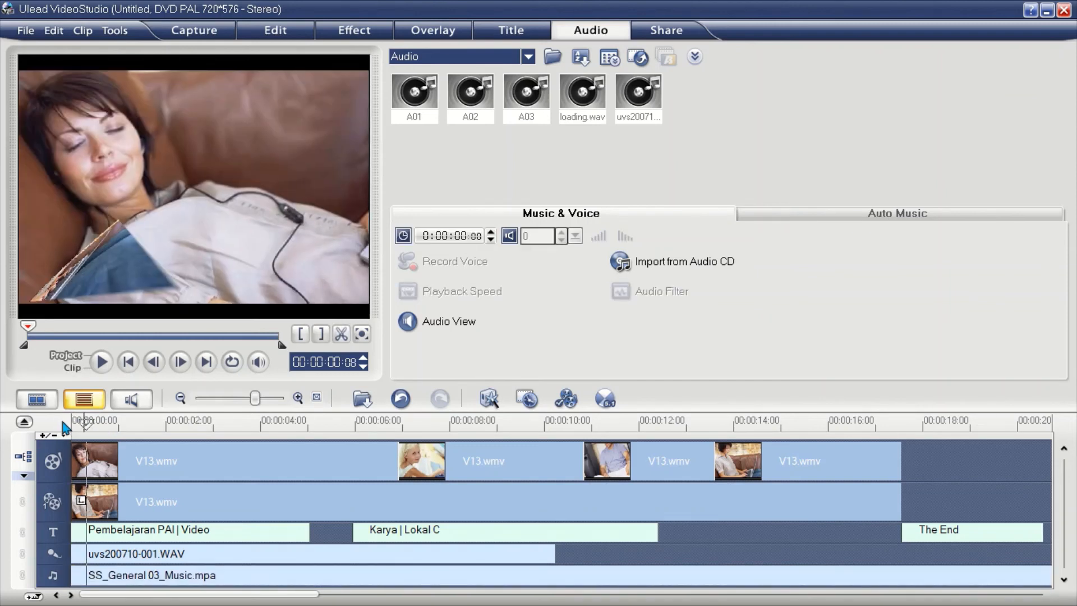
{"action": "left_click", "coordinate": [75, 422]}
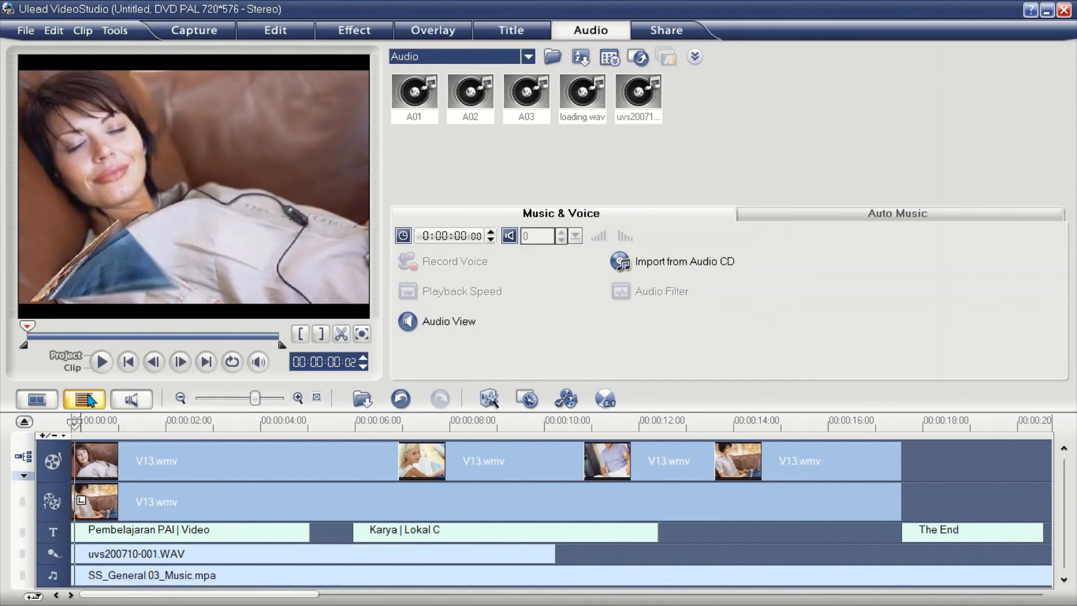
{"action": "left_click", "coordinate": [100, 362]}
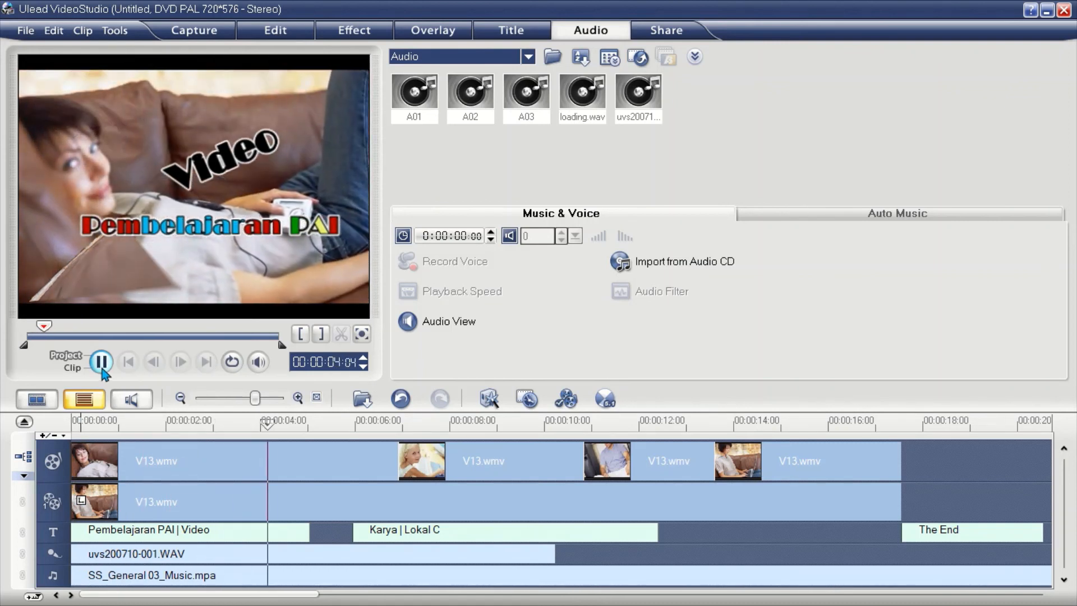
{"action": "left_click", "coordinate": [102, 367]}
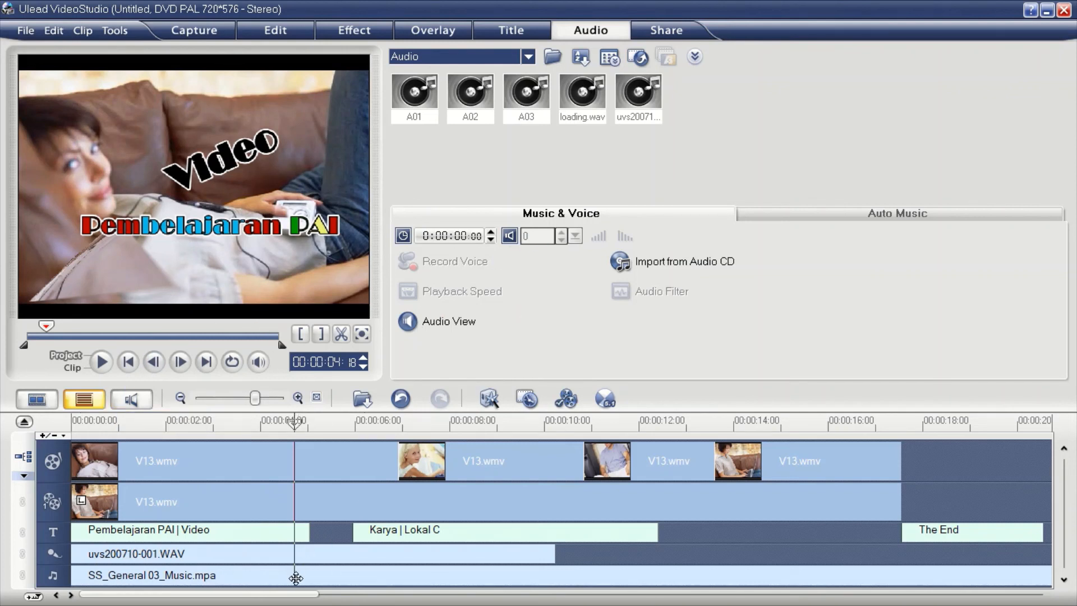
Select the Karya | Lokal C title on the Title Track and play it for about four seconds.
{"action": "left_click", "coordinate": [317, 578]}
{"action": "left_click", "coordinate": [331, 554]}
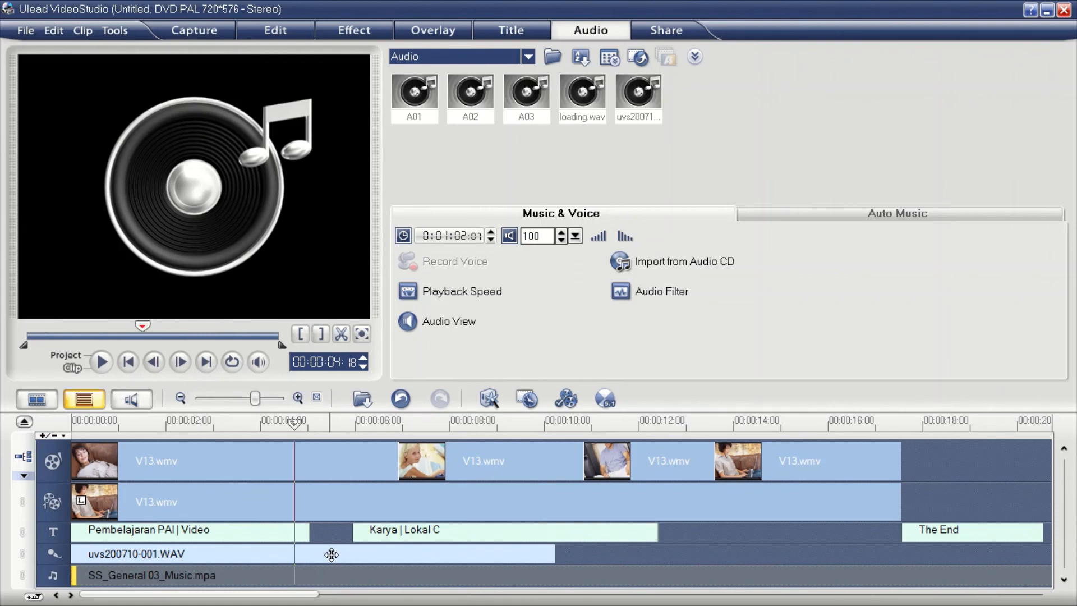
{"action": "left_click", "coordinate": [361, 530]}
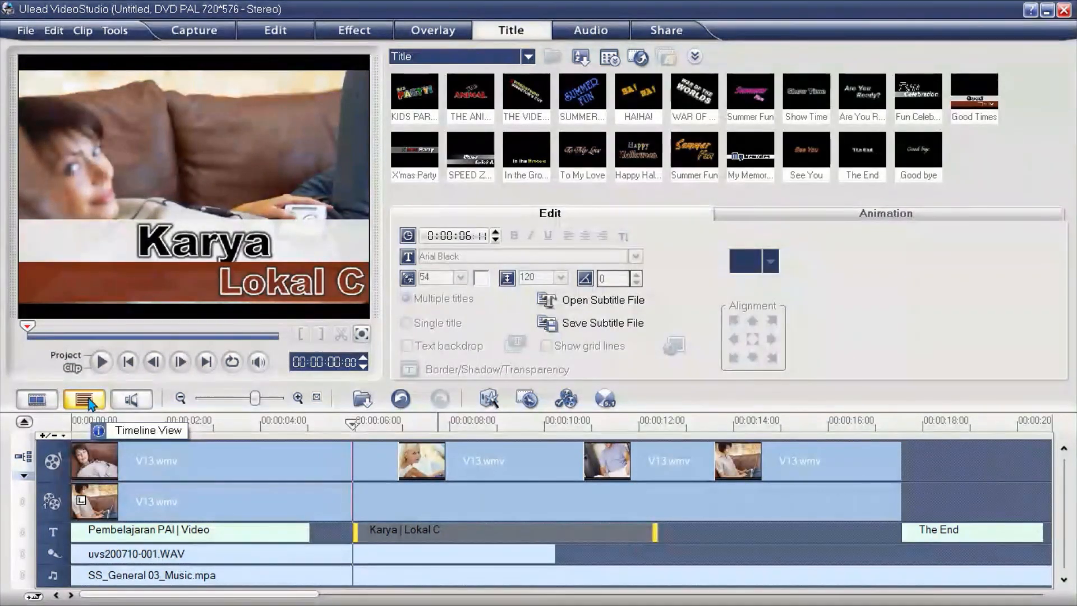
{"action": "left_click", "coordinate": [102, 362]}
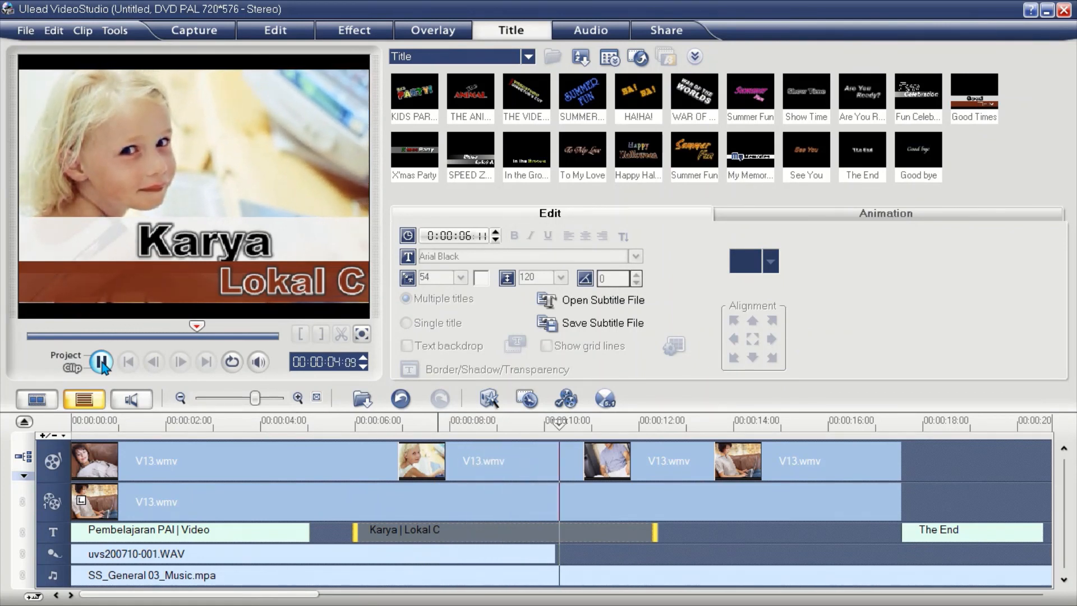
{"action": "left_click", "coordinate": [102, 362]}
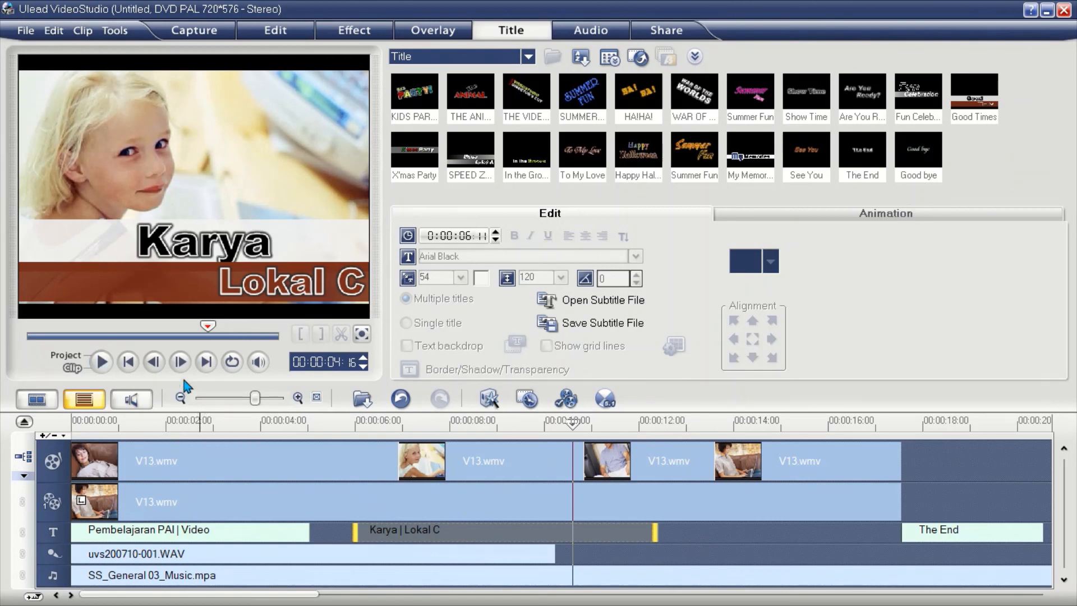
Display the tracks' audio waveforms and play the project from the start until past the end of the last video clip.
{"action": "left_click", "coordinate": [132, 399]}
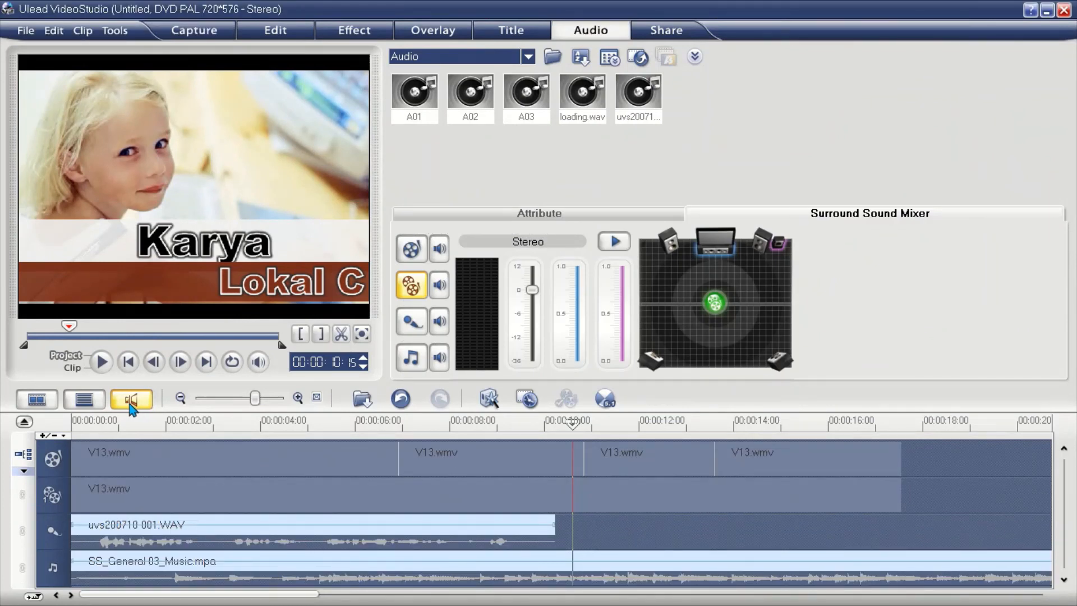
{"action": "left_click", "coordinate": [72, 422]}
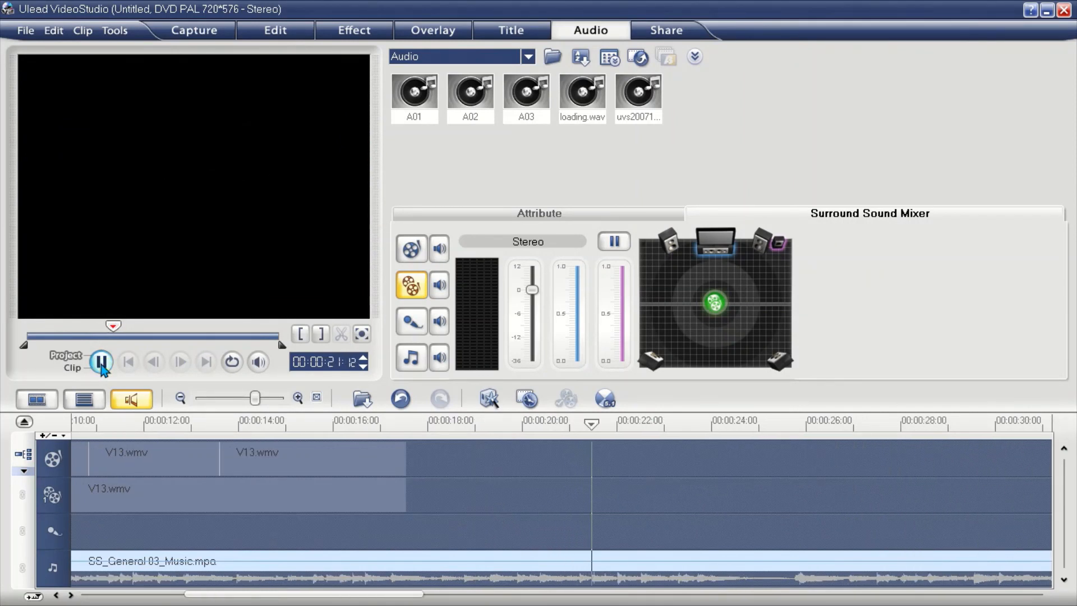
{"action": "left_click", "coordinate": [102, 361]}
Trim the background music so it ends together with The End title, for a duration of 0:00:20:14.
{"action": "left_click", "coordinate": [303, 563]}
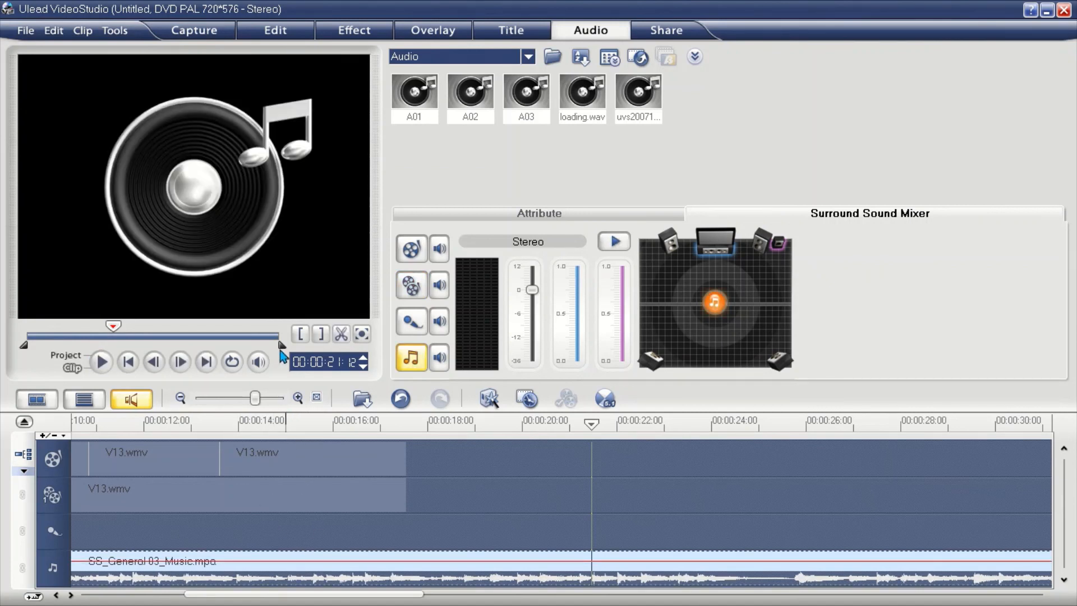
{"action": "left_click_drag", "start_coordinate": [283, 346], "coordinate": [101, 348]}
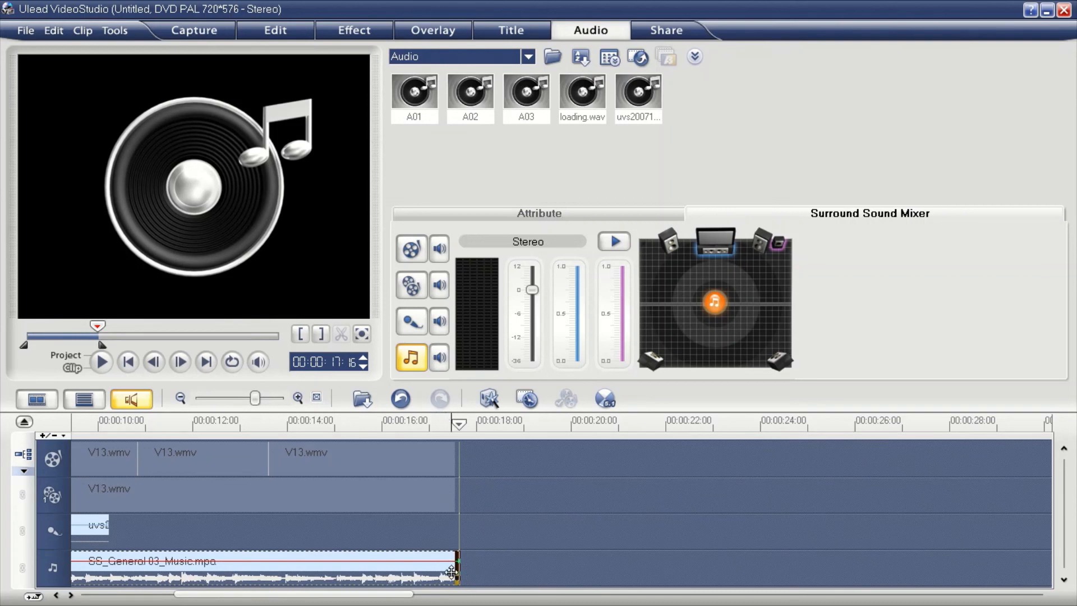
{"action": "left_click", "coordinate": [84, 399]}
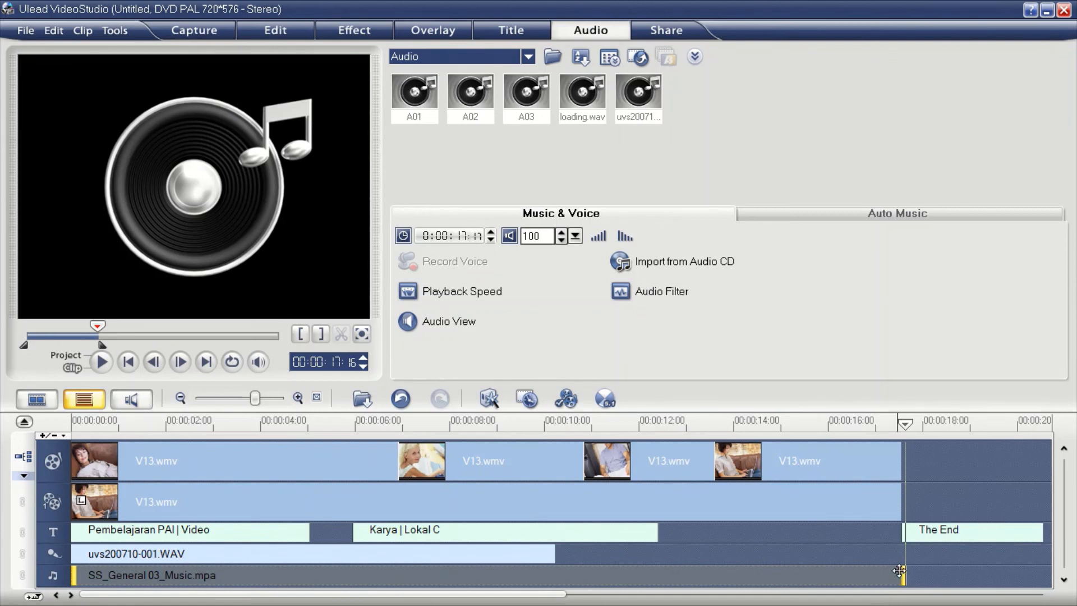
{"action": "left_click_drag", "start_coordinate": [905, 574], "coordinate": [1042, 574]}
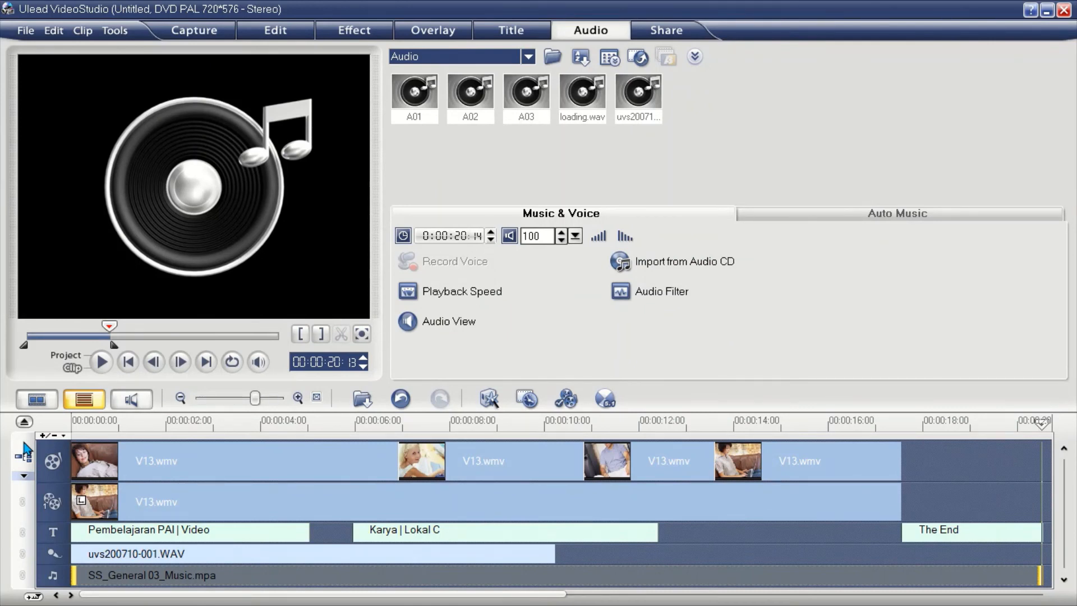
Inspect the clips on the Video Track one after another and show them as a storyboard.
{"action": "left_click", "coordinate": [142, 470]}
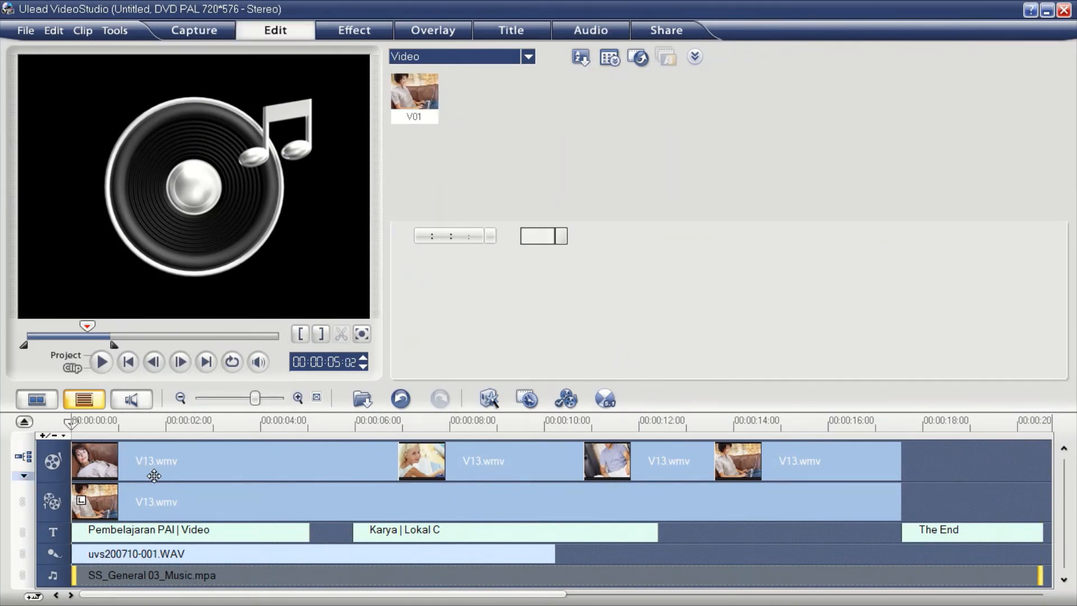
{"action": "left_click", "coordinate": [458, 470]}
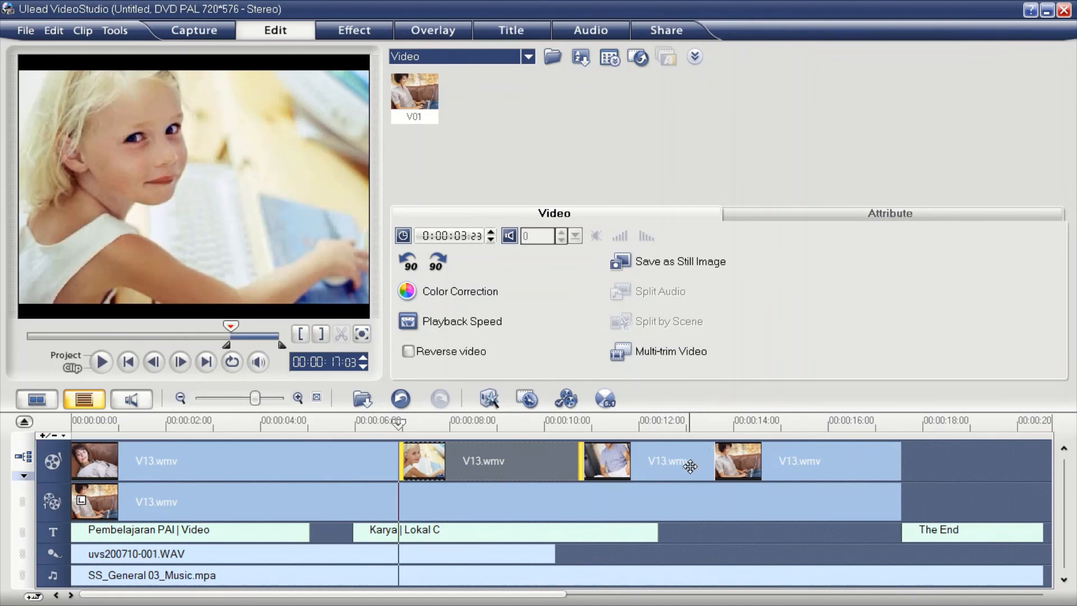
{"action": "left_click", "coordinate": [690, 466]}
{"action": "left_click", "coordinate": [763, 463]}
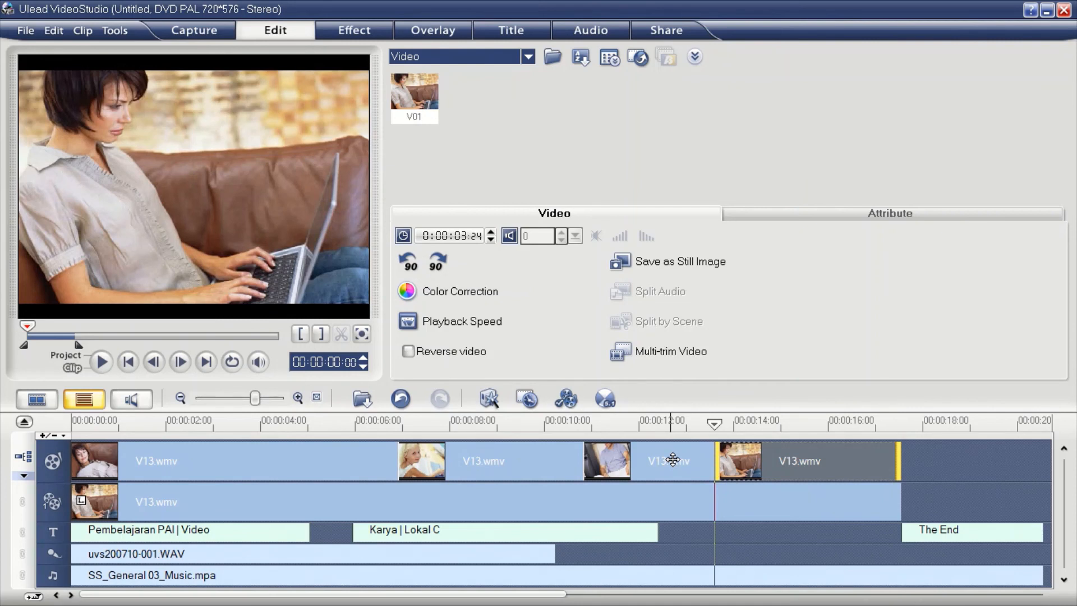
{"action": "left_click", "coordinate": [37, 400]}
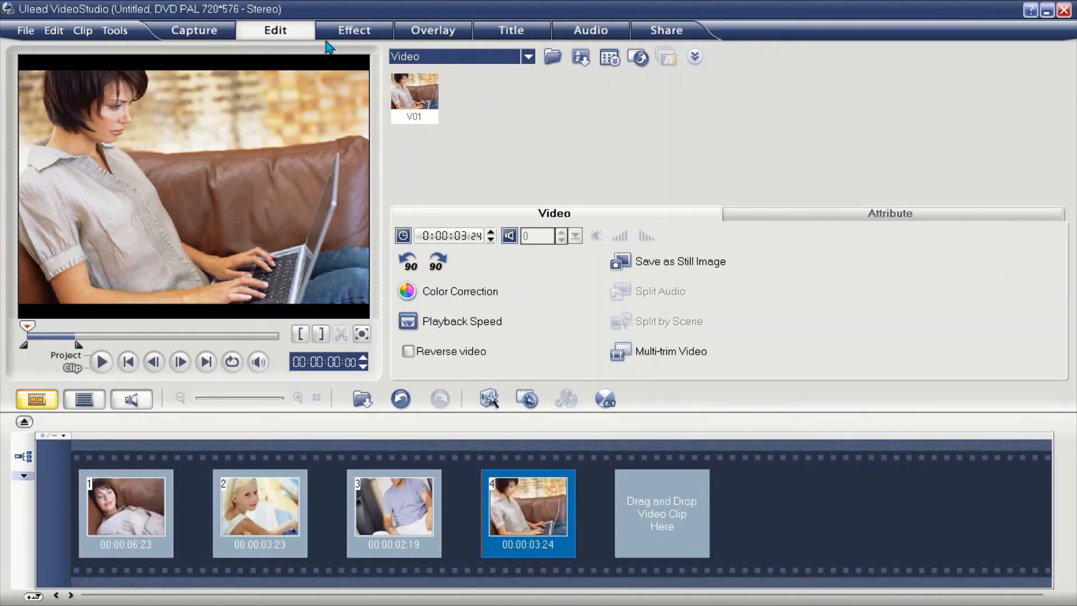
Look through the library's transition categories, view the Title presets and return to the Film transitions.
{"action": "left_click", "coordinate": [373, 33]}
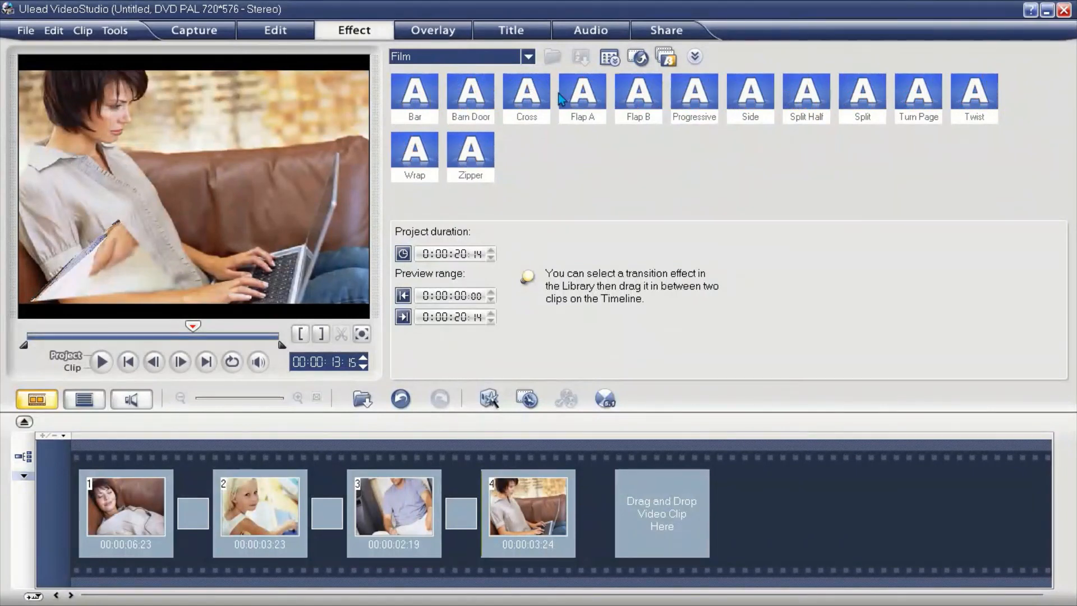
{"action": "left_click", "coordinate": [529, 57]}
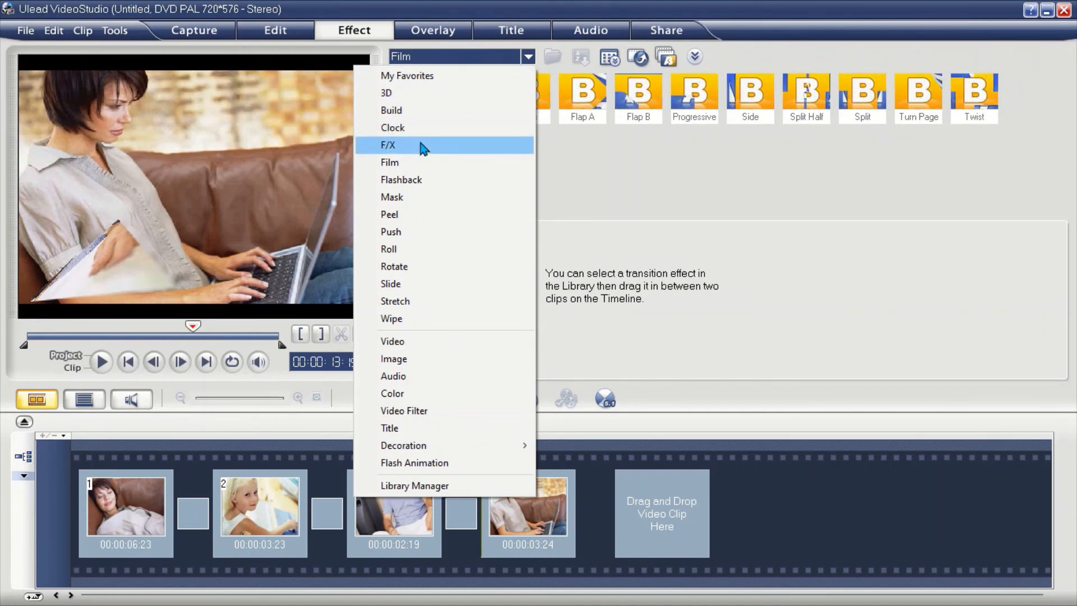
{"action": "left_click", "coordinate": [407, 432]}
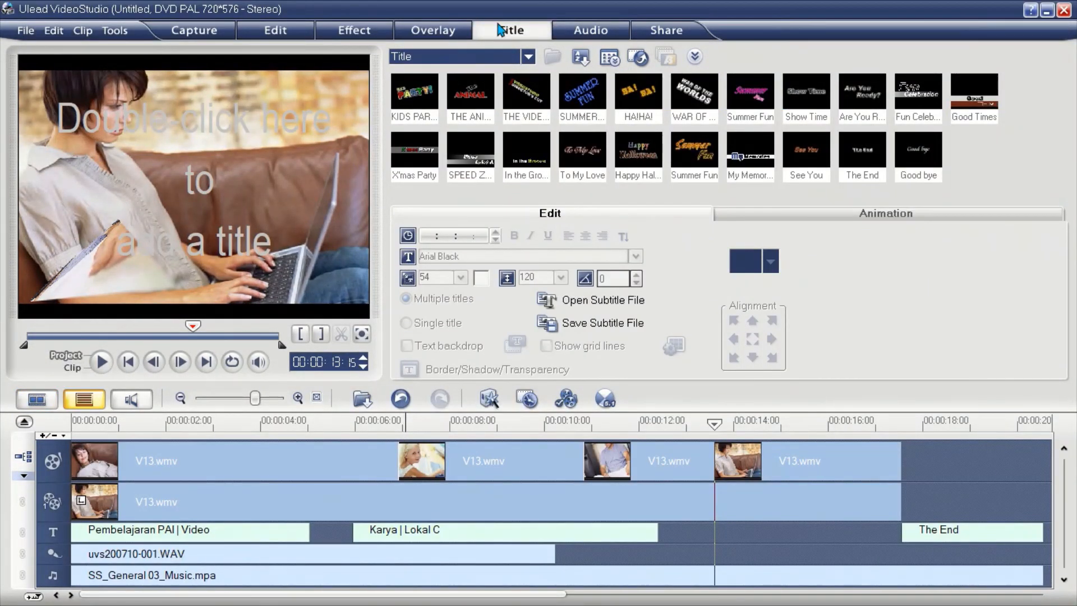
{"action": "left_click", "coordinate": [369, 34]}
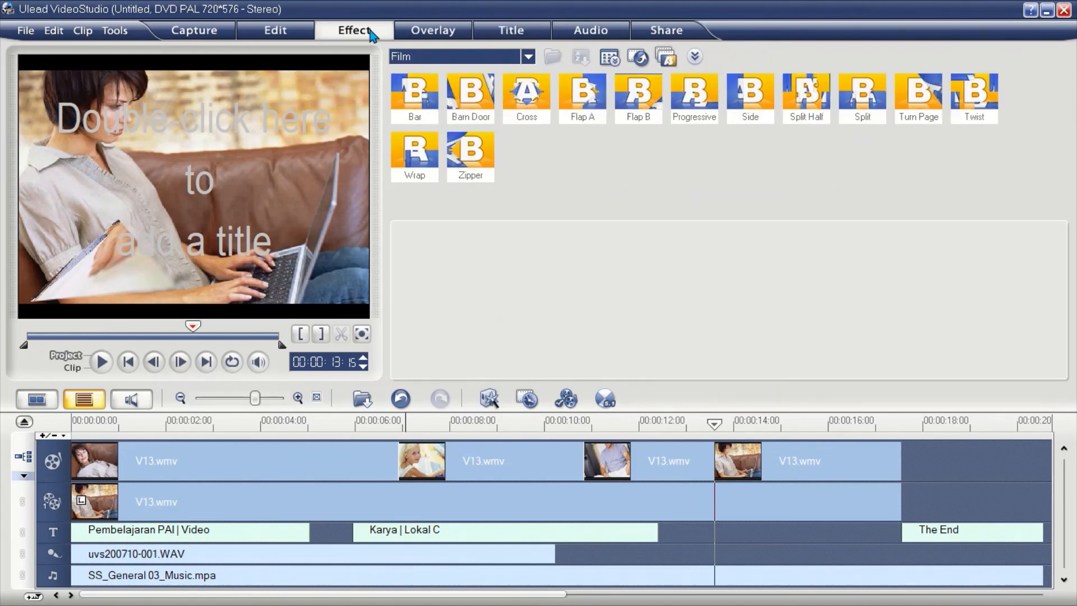